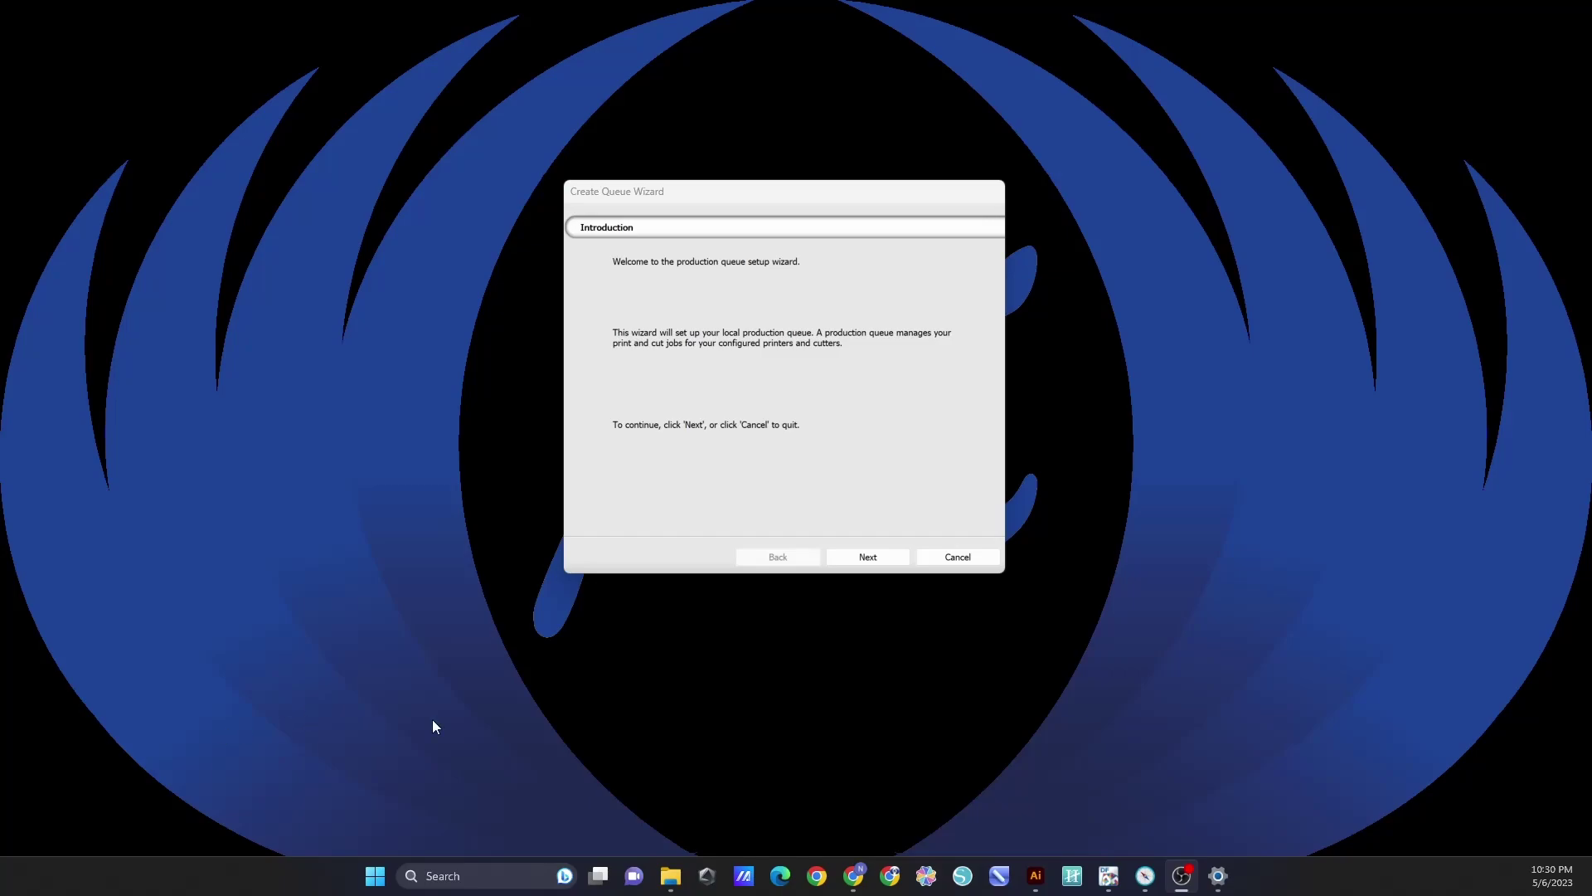
Advance to Printer Defaults with Prestige A3 DTF as printer, installing no extra driver.
{"action": "left_click", "coordinate": [870, 559]}
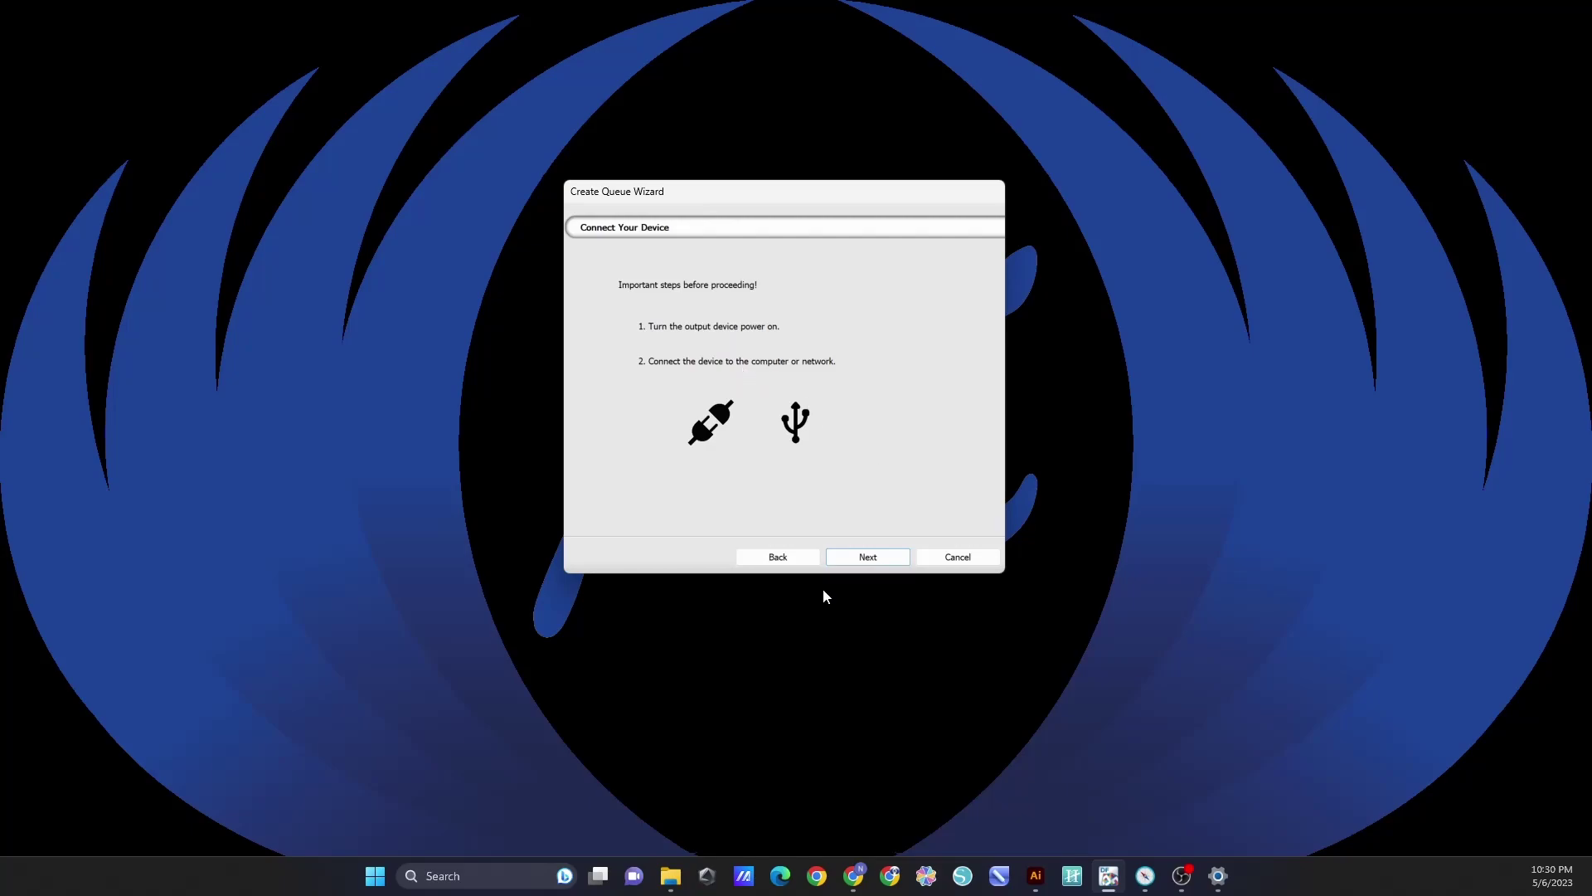
{"action": "left_click", "coordinate": [879, 558]}
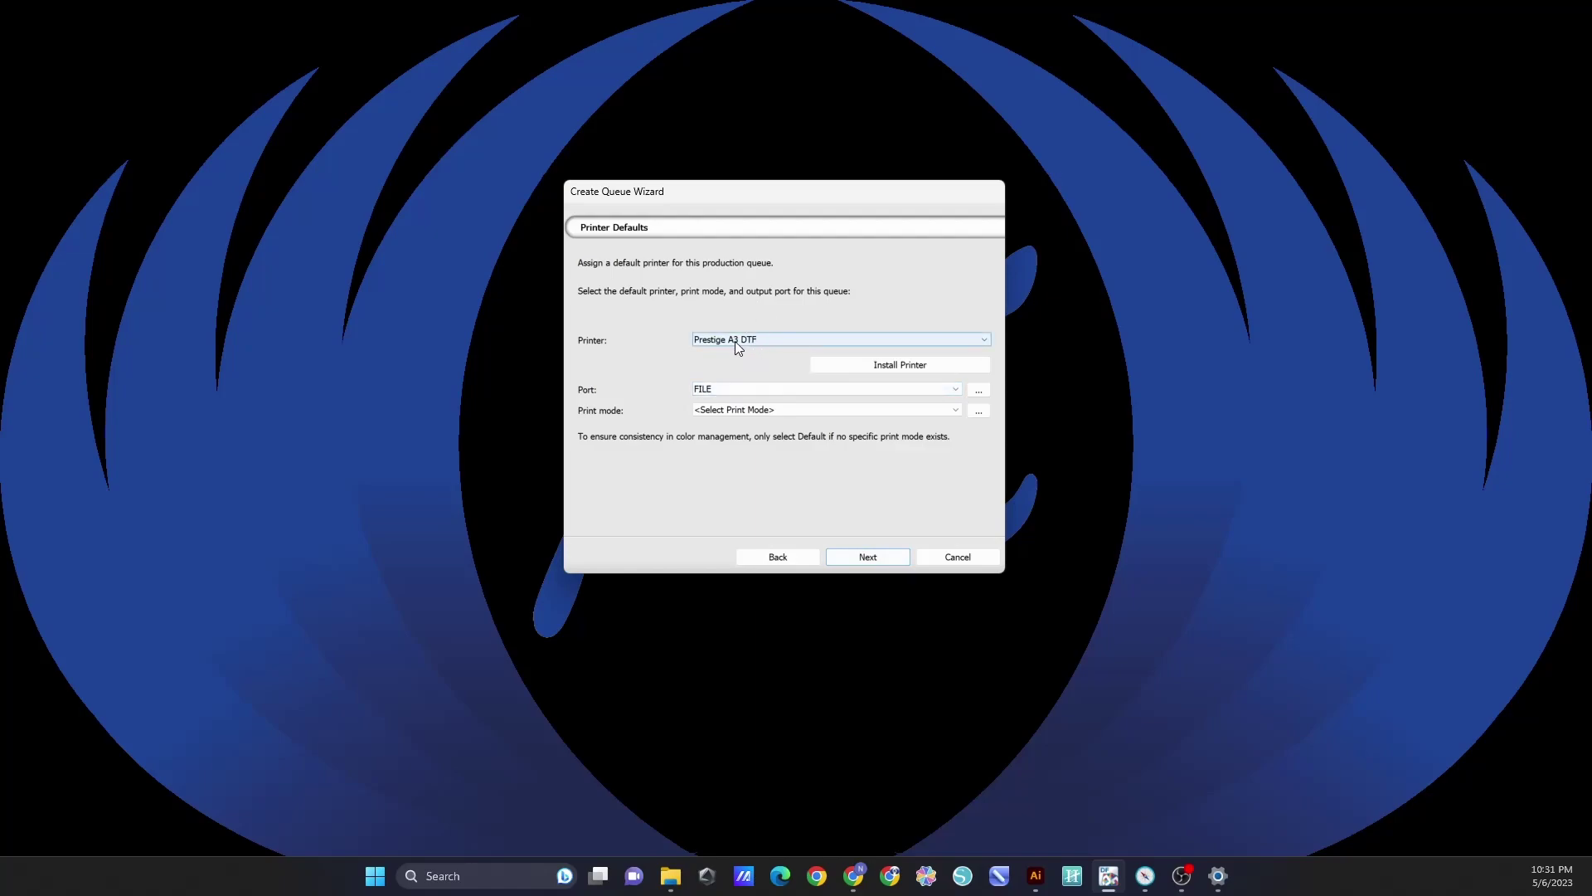
{"action": "left_click", "coordinate": [779, 343]}
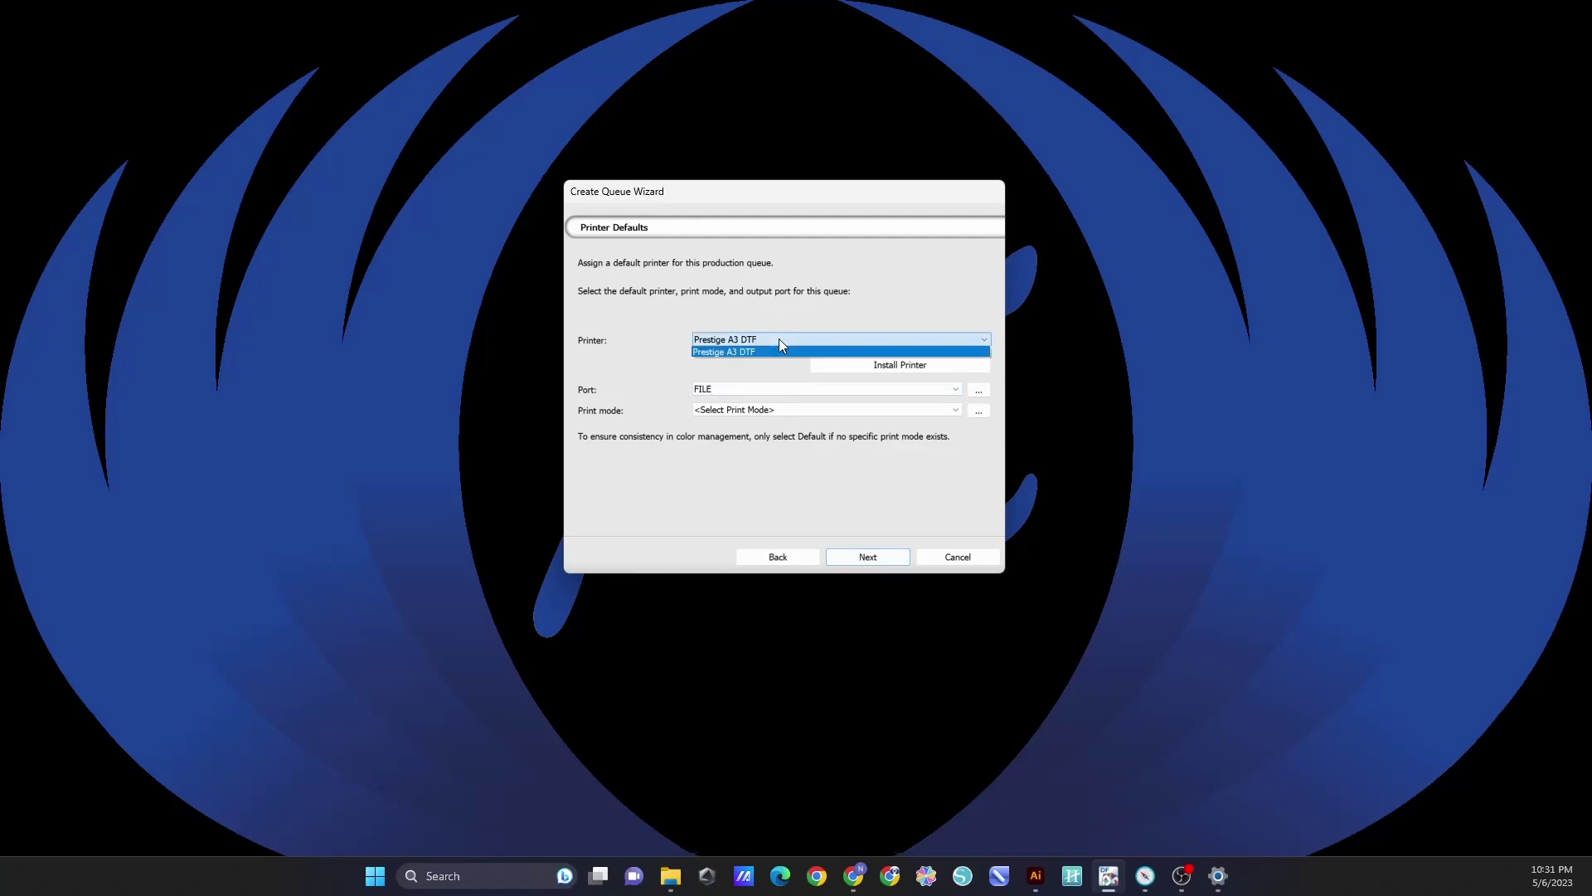
{"action": "left_click", "coordinate": [753, 351]}
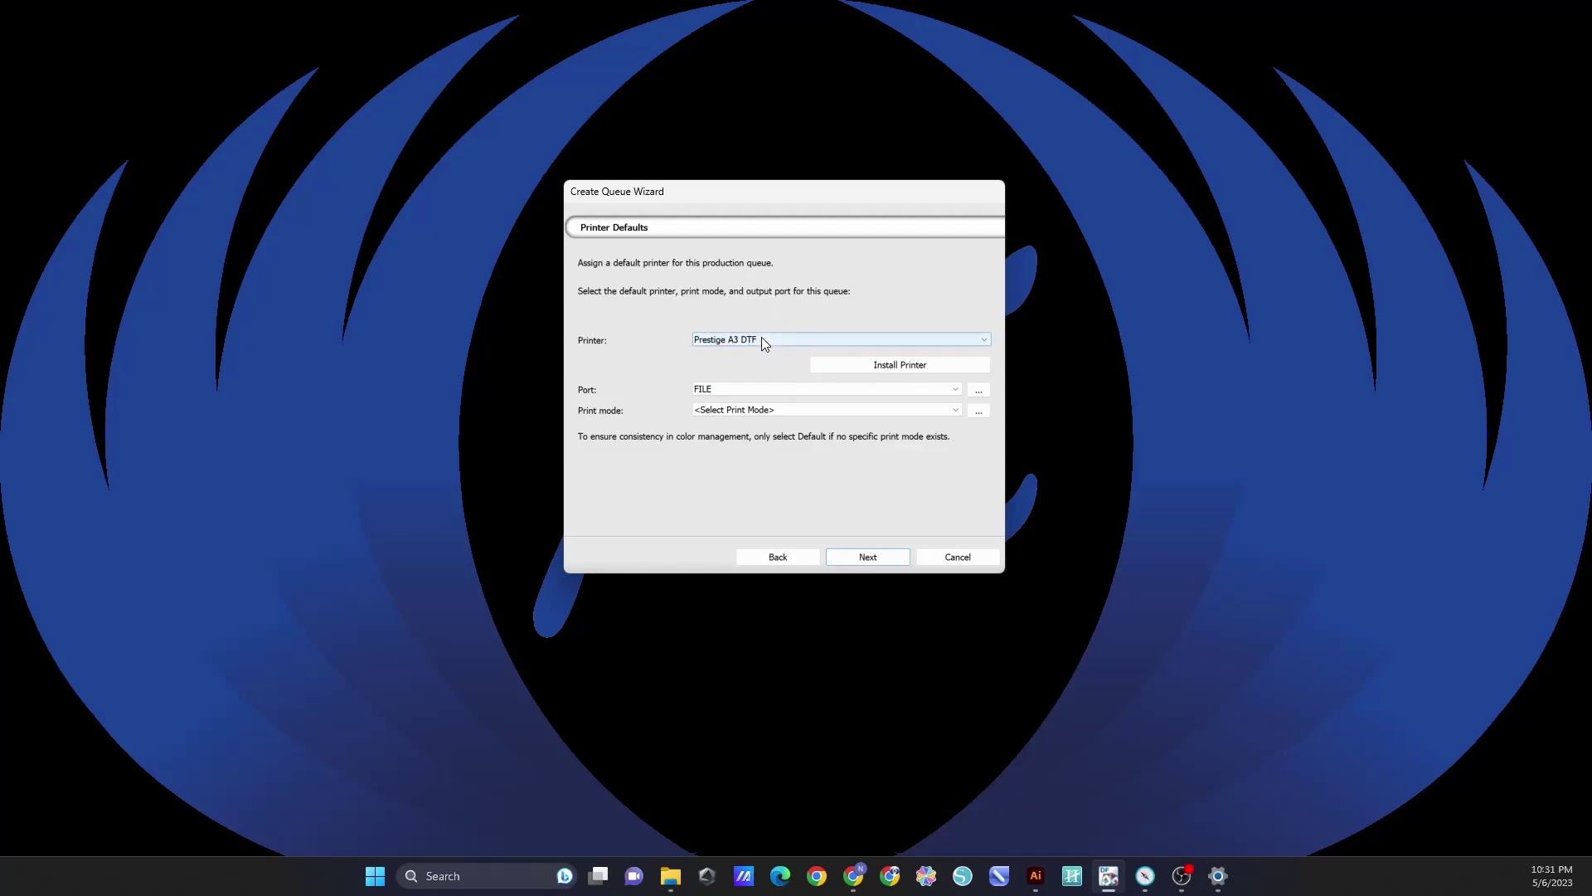
{"action": "left_click", "coordinate": [896, 367]}
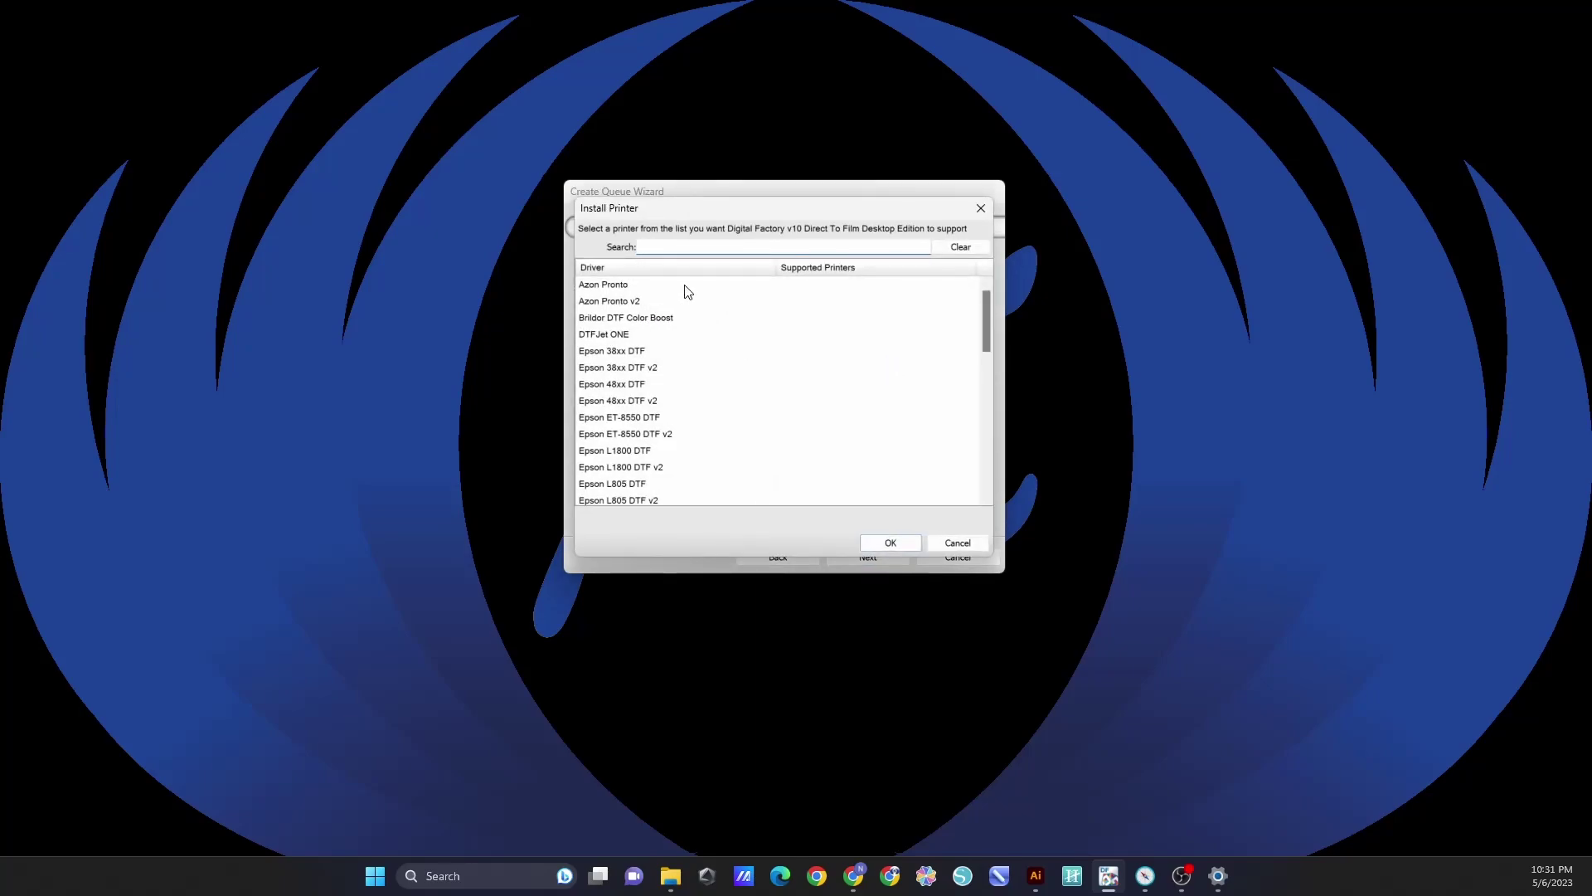
{"action": "scroll", "coordinate": [652, 341], "scroll_direction": "down", "scroll_amount": 1}
{"action": "scroll", "coordinate": [652, 341], "scroll_direction": "down", "scroll_amount": 2}
{"action": "scroll", "coordinate": [652, 340], "scroll_direction": "down", "scroll_amount": 1}
{"action": "scroll", "coordinate": [652, 341], "scroll_direction": "down", "scroll_amount": 2}
{"action": "scroll", "coordinate": [652, 341], "scroll_direction": "down", "scroll_amount": 2}
{"action": "scroll", "coordinate": [652, 342], "scroll_direction": "down", "scroll_amount": 2}
{"action": "scroll", "coordinate": [652, 341], "scroll_direction": "down", "scroll_amount": 2}
{"action": "scroll", "coordinate": [652, 341], "scroll_direction": "down", "scroll_amount": 1}
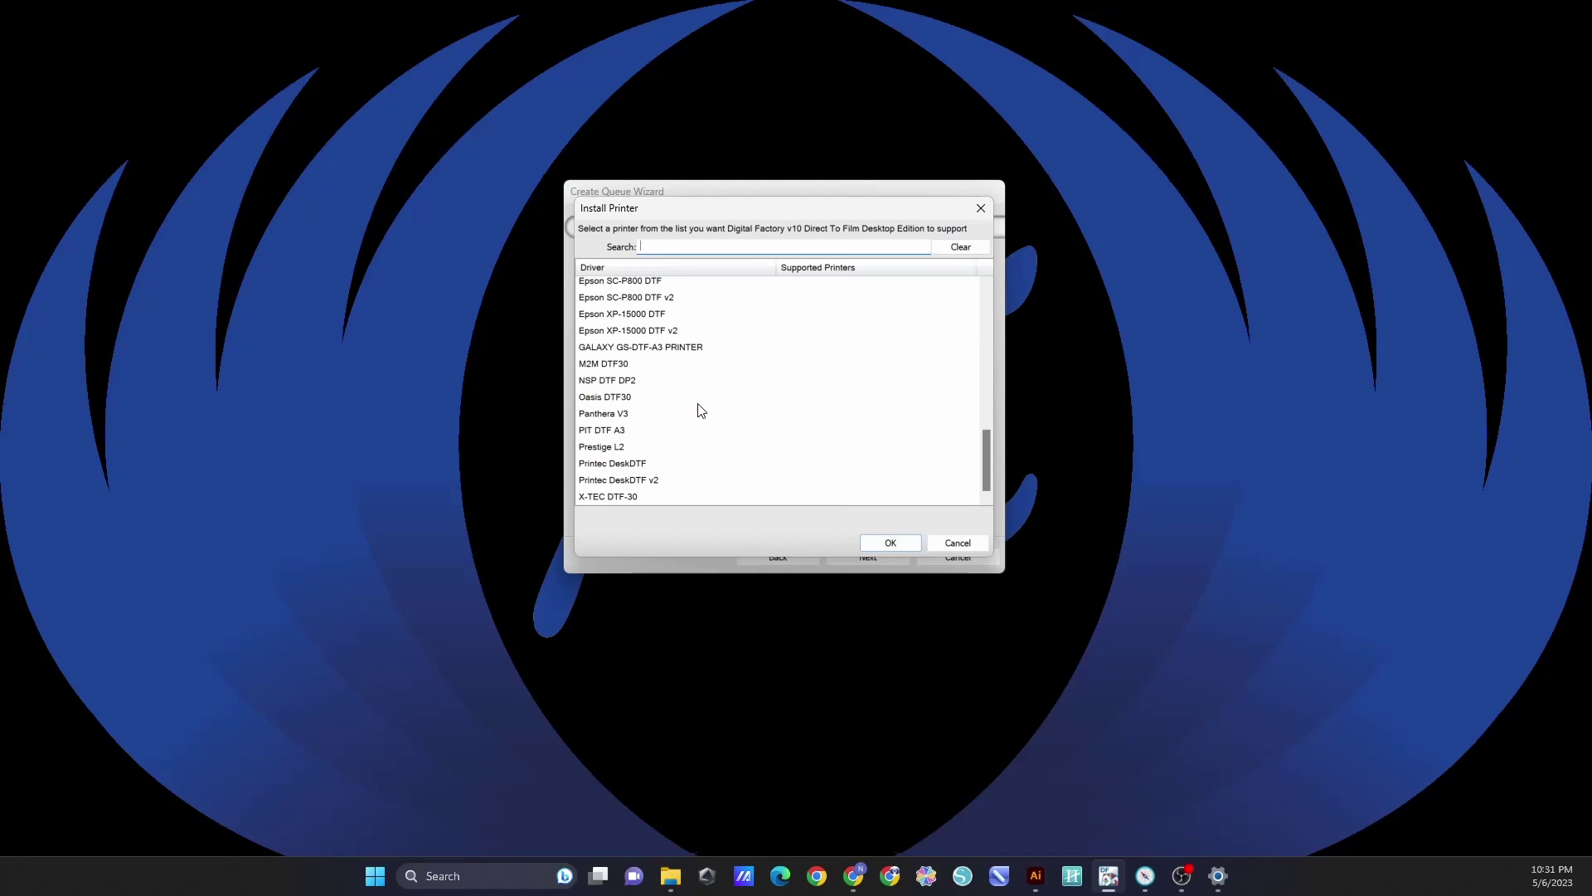
{"action": "scroll", "coordinate": [705, 321], "scroll_direction": "up", "scroll_amount": 1}
{"action": "scroll", "coordinate": [706, 320], "scroll_direction": "up", "scroll_amount": 1}
{"action": "scroll", "coordinate": [705, 321], "scroll_direction": "up", "scroll_amount": 2}
{"action": "scroll", "coordinate": [706, 321], "scroll_direction": "up", "scroll_amount": 1}
{"action": "scroll", "coordinate": [705, 321], "scroll_direction": "up", "scroll_amount": 2}
{"action": "scroll", "coordinate": [705, 322], "scroll_direction": "up", "scroll_amount": 2}
{"action": "scroll", "coordinate": [706, 321], "scroll_direction": "down", "scroll_amount": 3}
{"action": "scroll", "coordinate": [706, 321], "scroll_direction": "down", "scroll_amount": 3}
{"action": "scroll", "coordinate": [706, 321], "scroll_direction": "down", "scroll_amount": 3}
{"action": "left_click", "coordinate": [957, 543]}
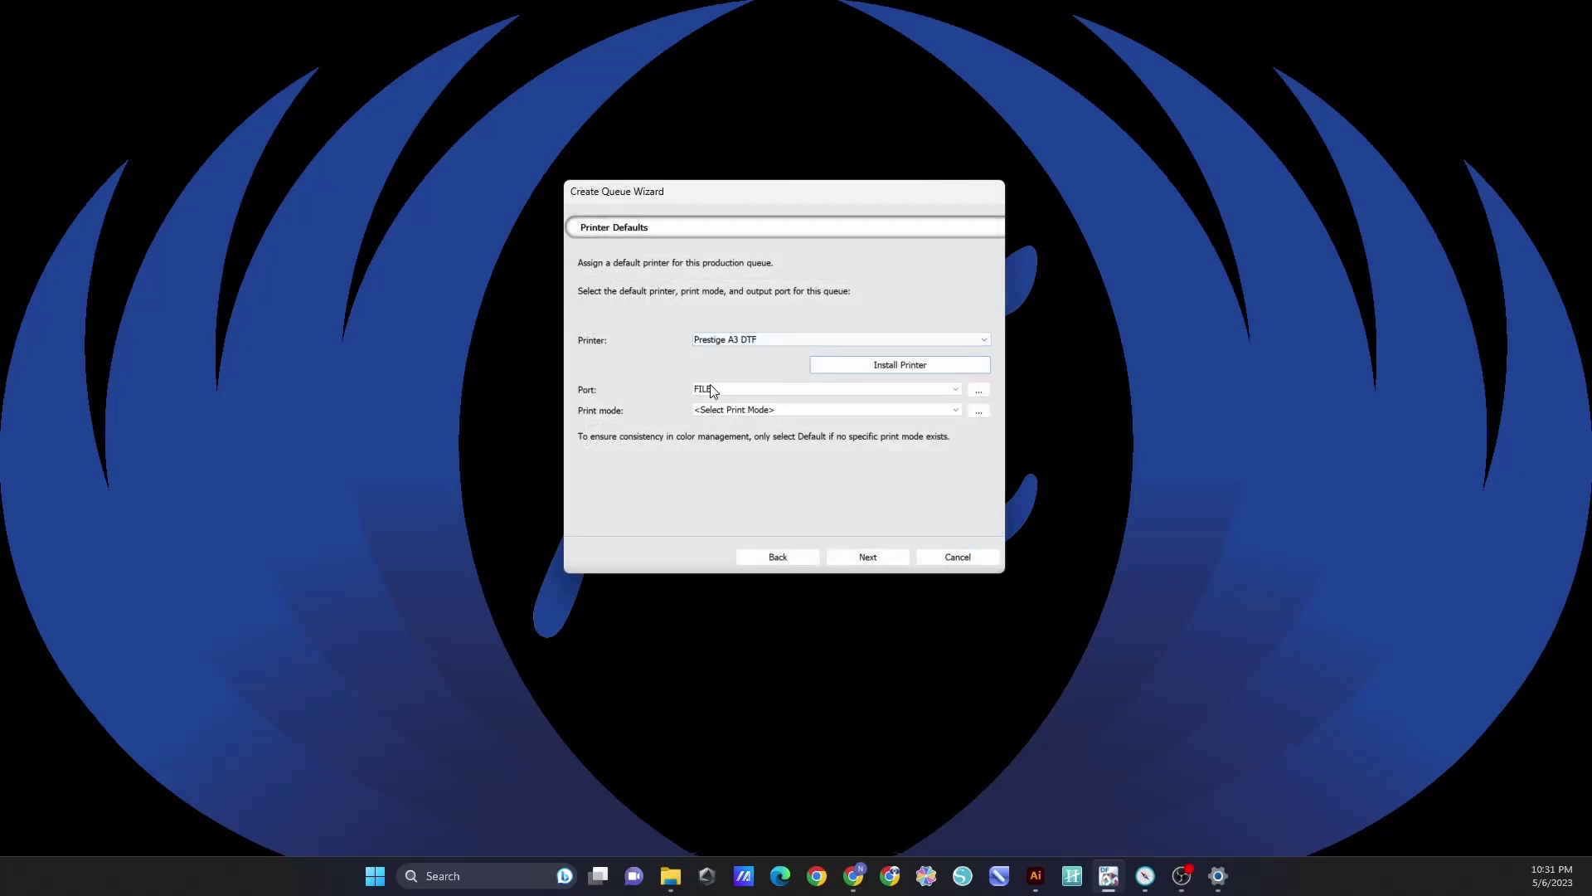
Set port to NULL and print mode to Dark High Res Prestige Ink - DTF Station I.
{"action": "left_click", "coordinate": [718, 391]}
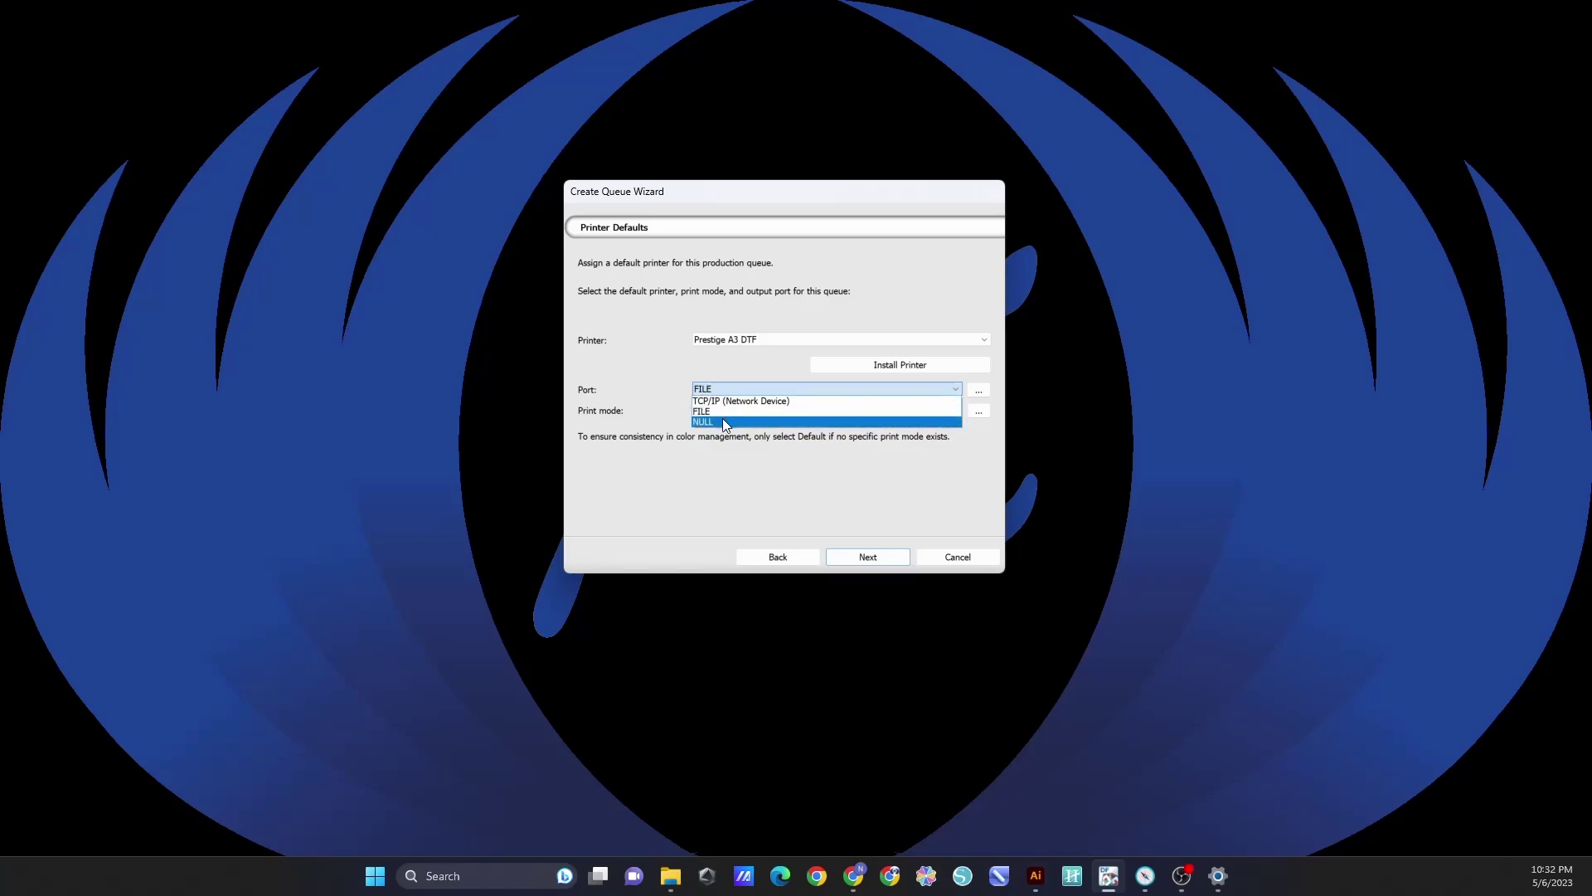
{"action": "left_click", "coordinate": [724, 421]}
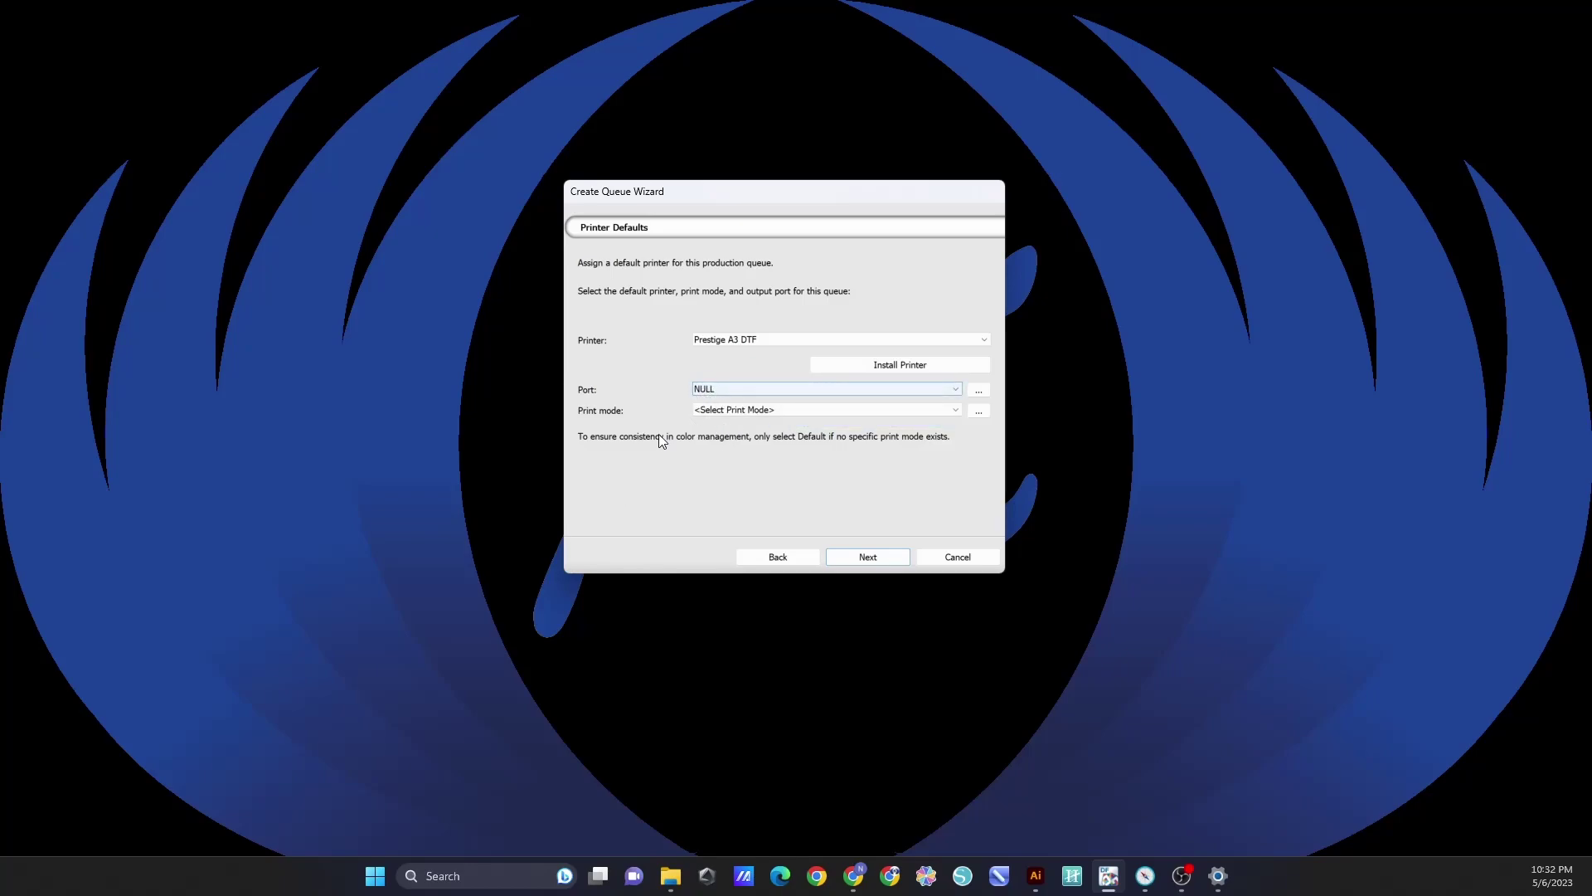
{"action": "left_click", "coordinate": [749, 412]}
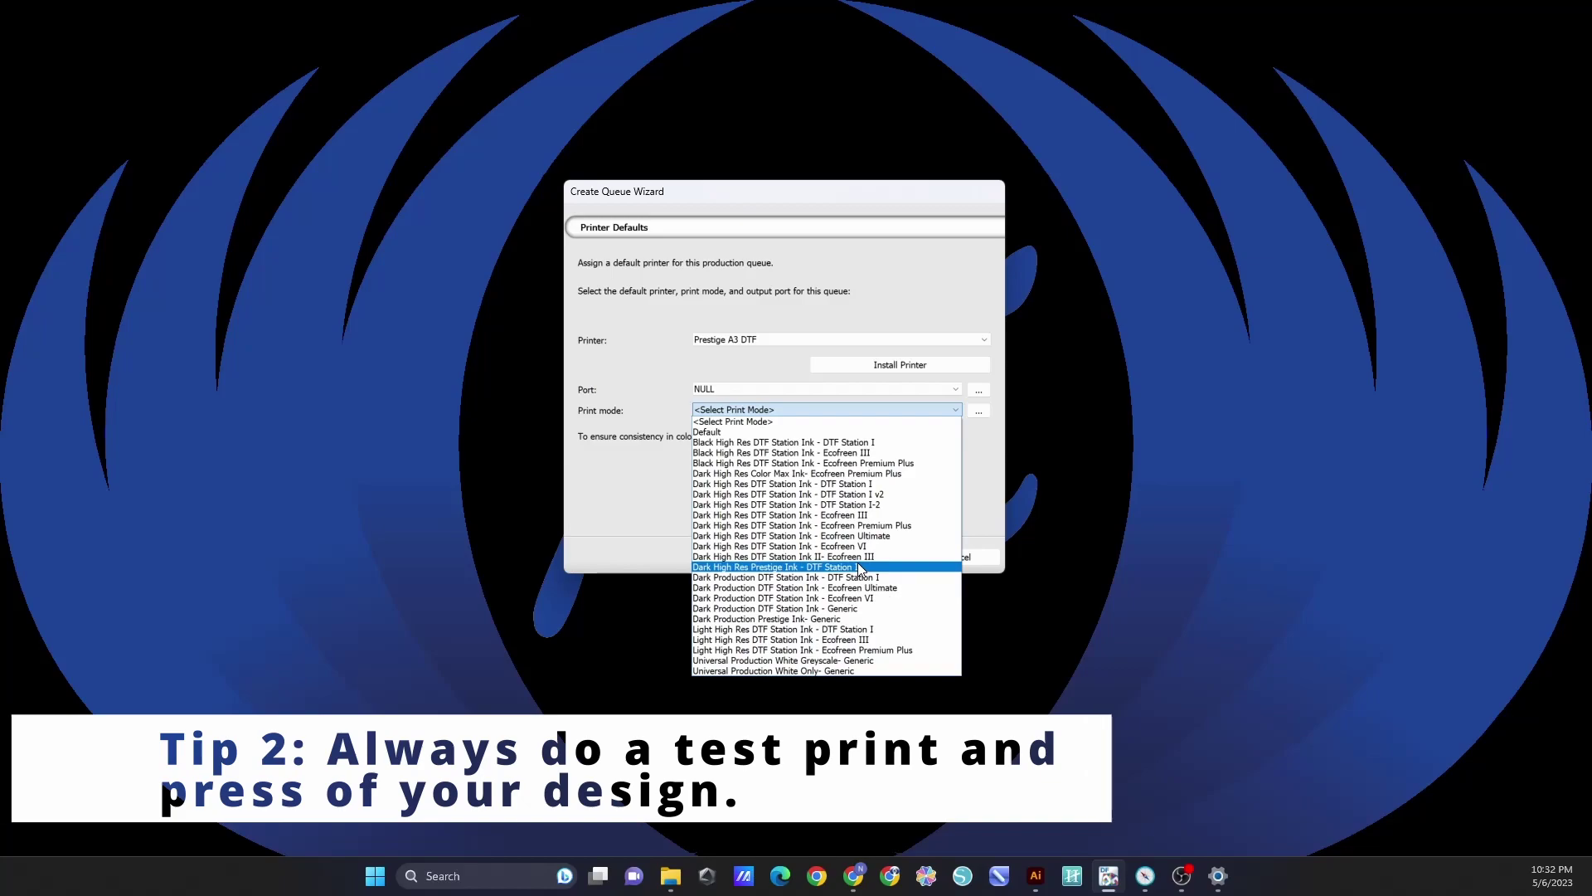
{"action": "left_click", "coordinate": [860, 569]}
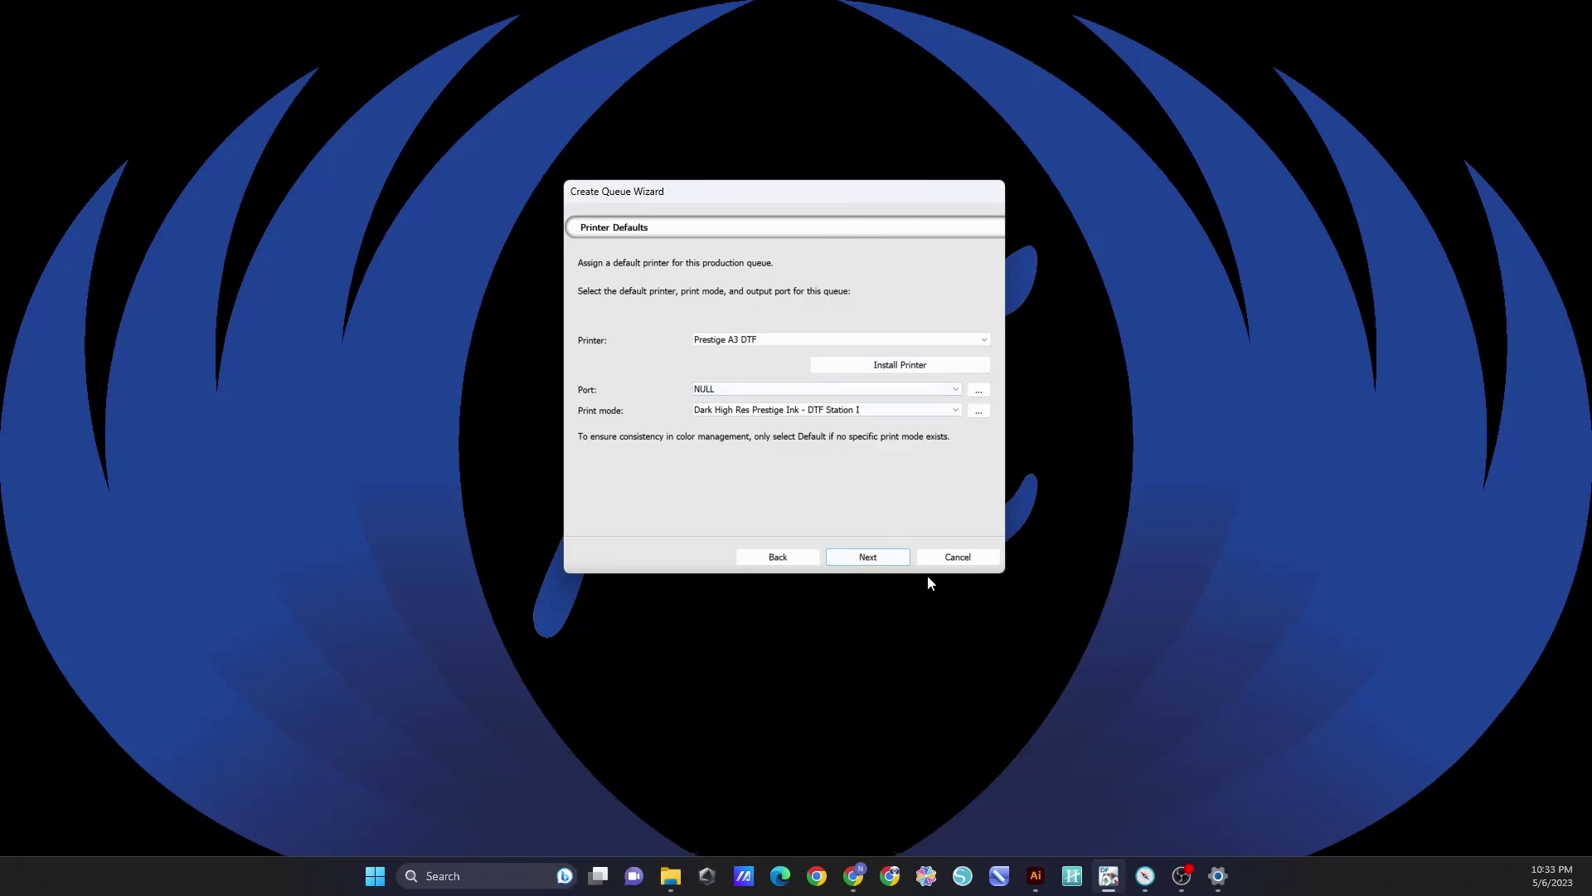
Keep the queue name Prestige A3 DTF and continue to Media Setup.
{"action": "left_click", "coordinate": [891, 559]}
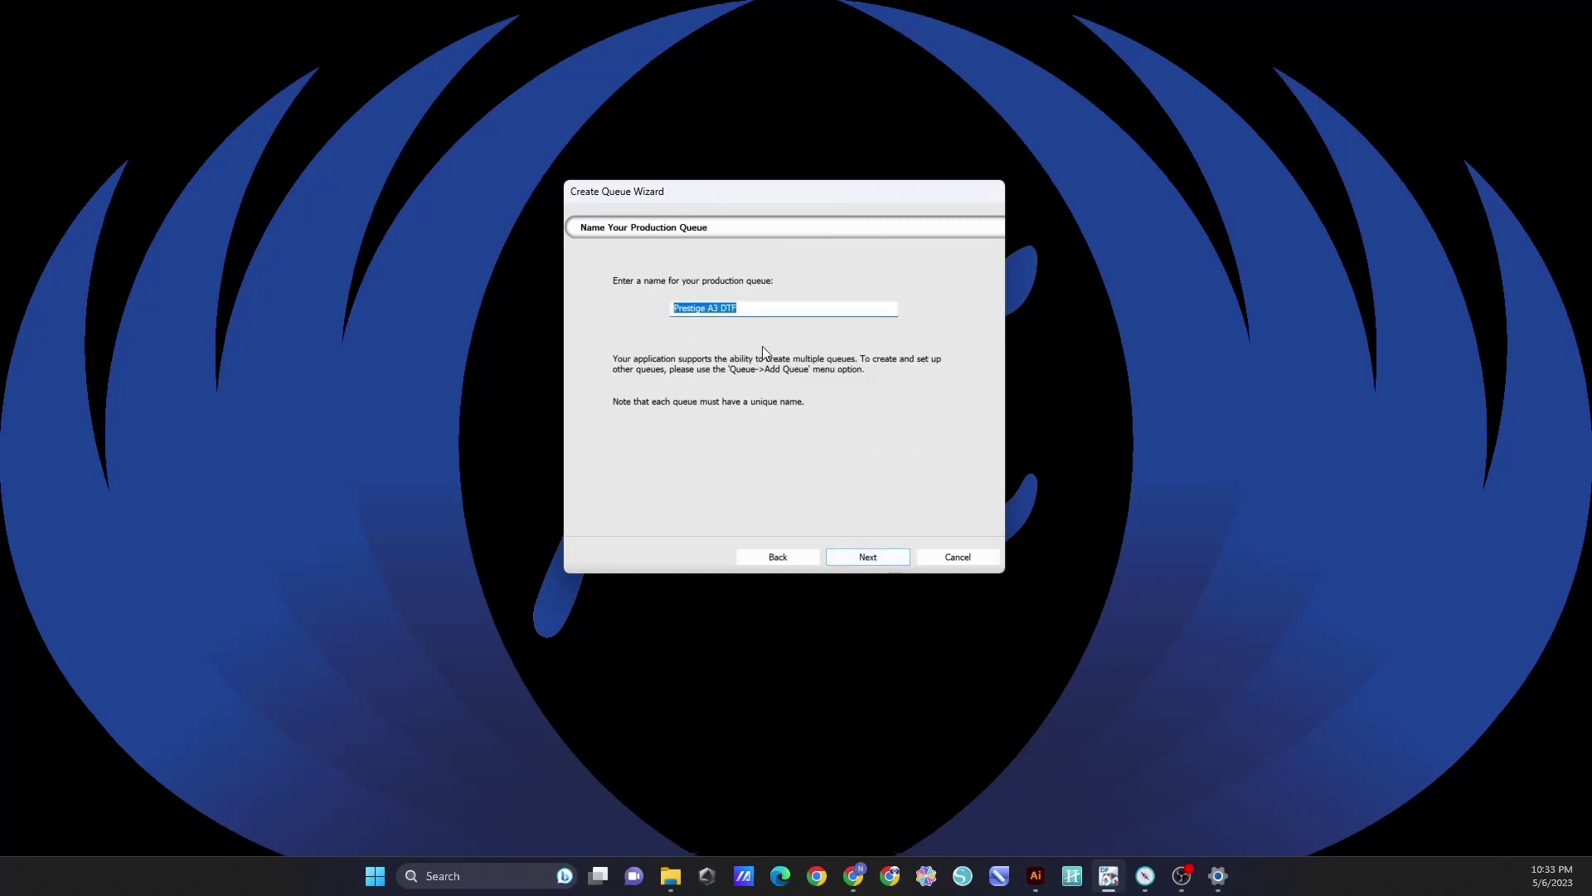
{"action": "left_click", "coordinate": [772, 311]}
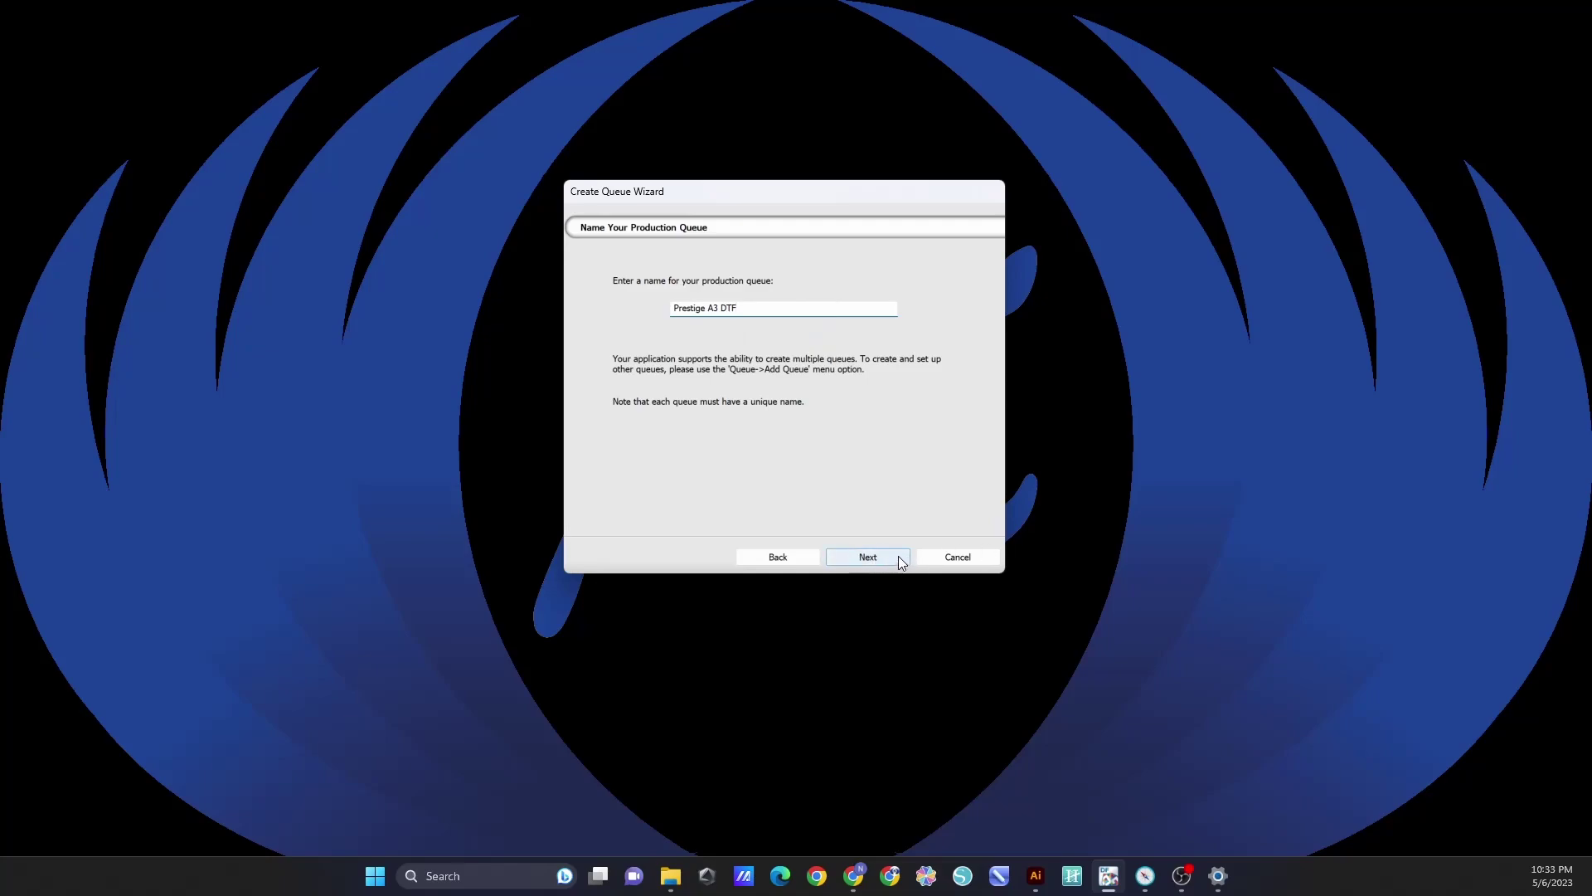
{"action": "left_click", "coordinate": [867, 555]}
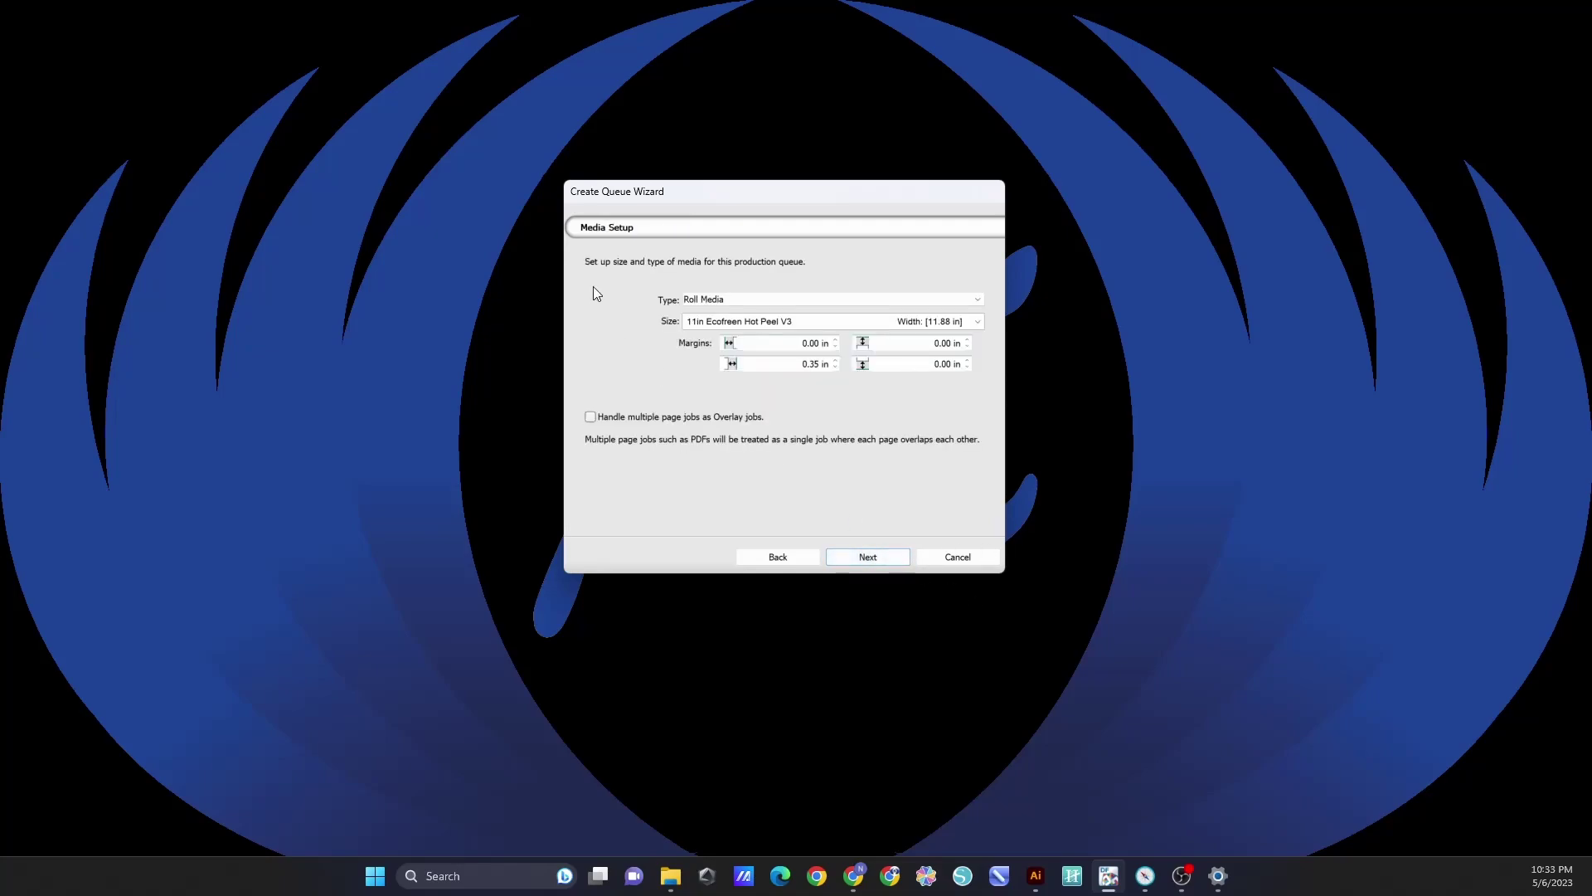
Use Fixed Sheet media, size DTF Station A3 Sheet, with two margins at 0.10 in.
{"action": "left_click", "coordinate": [728, 301]}
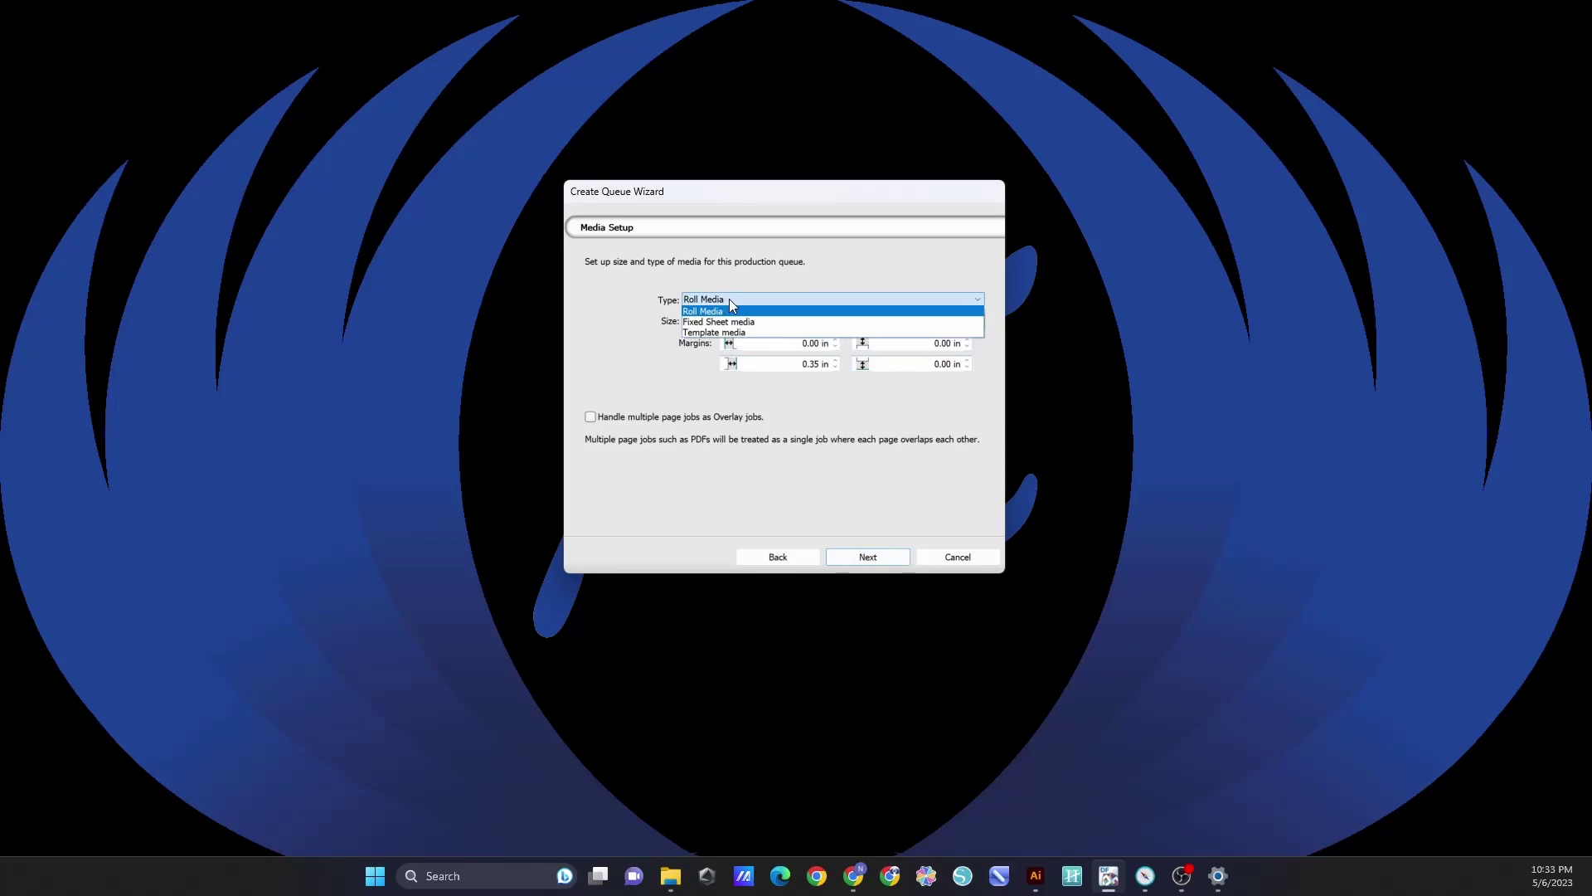
{"action": "left_click", "coordinate": [762, 326]}
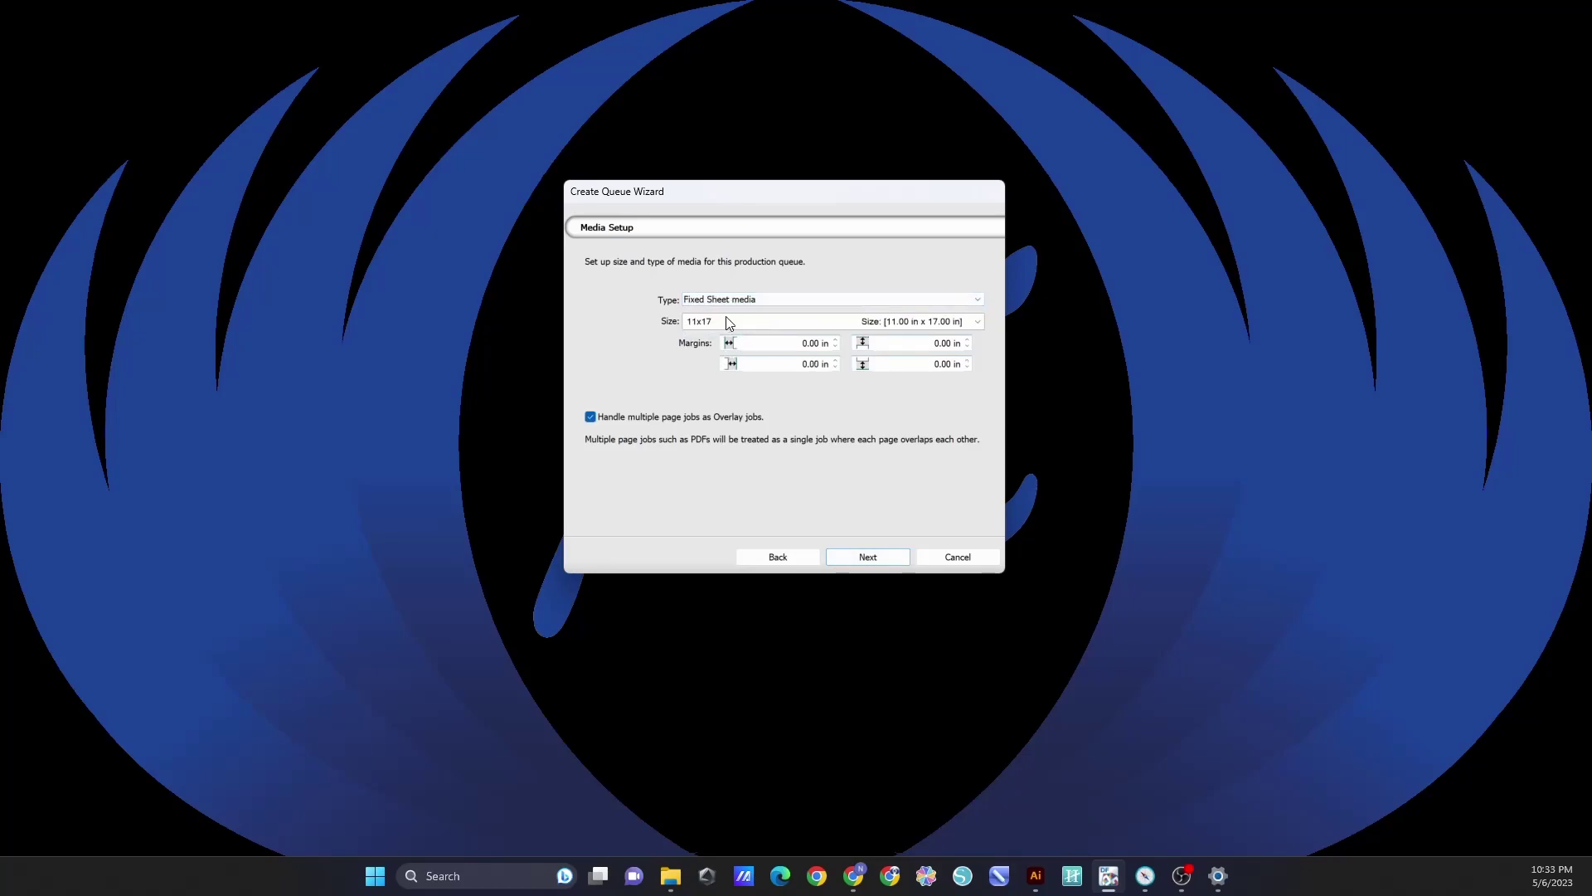
{"action": "left_click", "coordinate": [977, 324]}
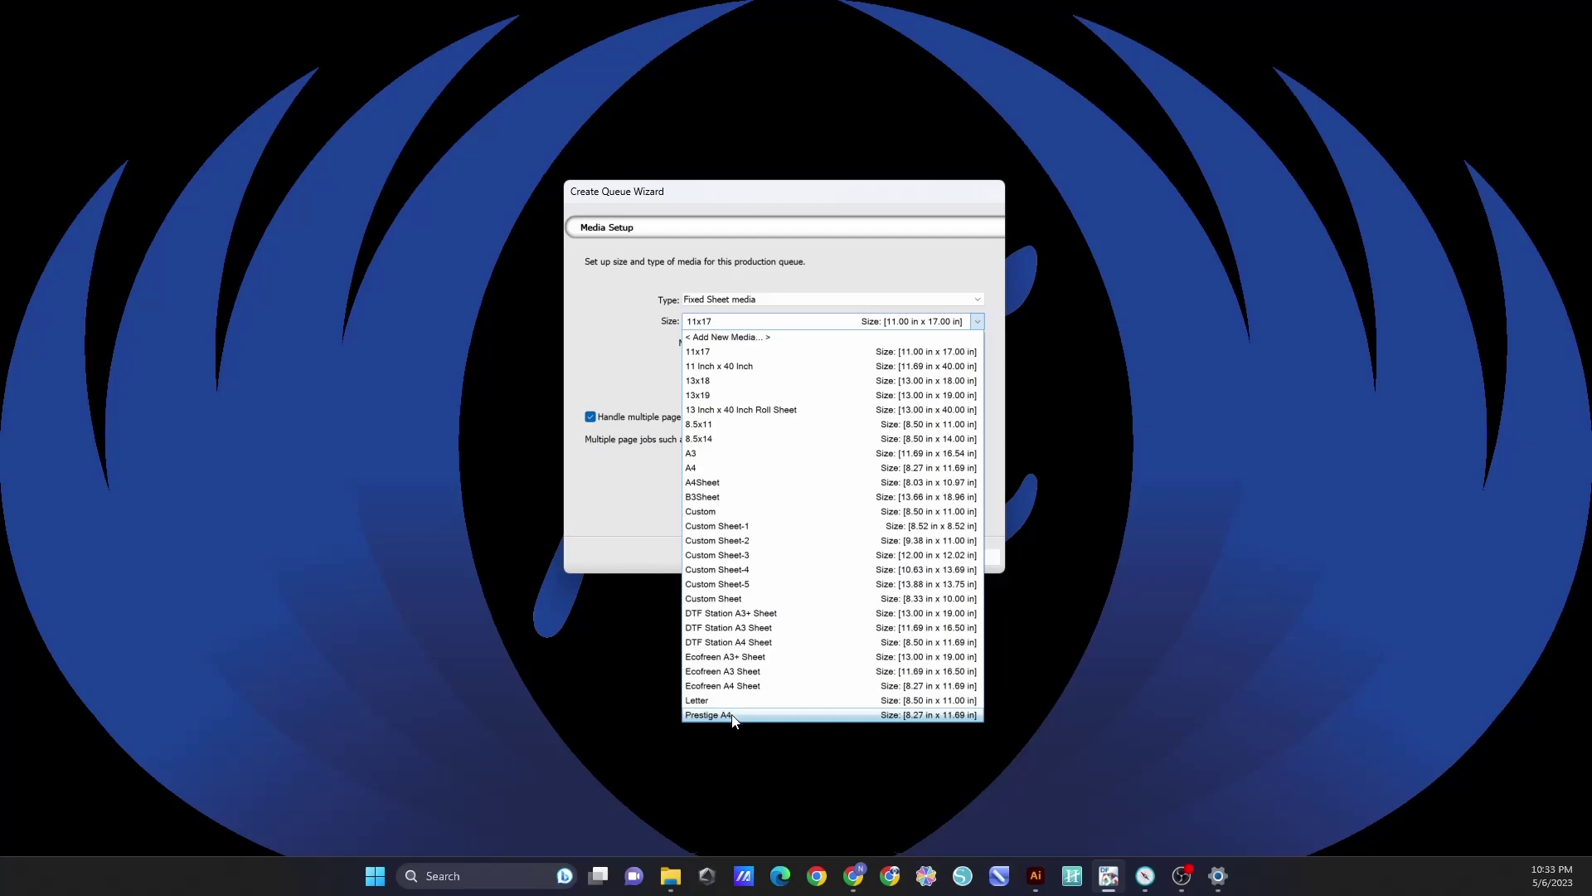
{"action": "left_click", "coordinate": [776, 629]}
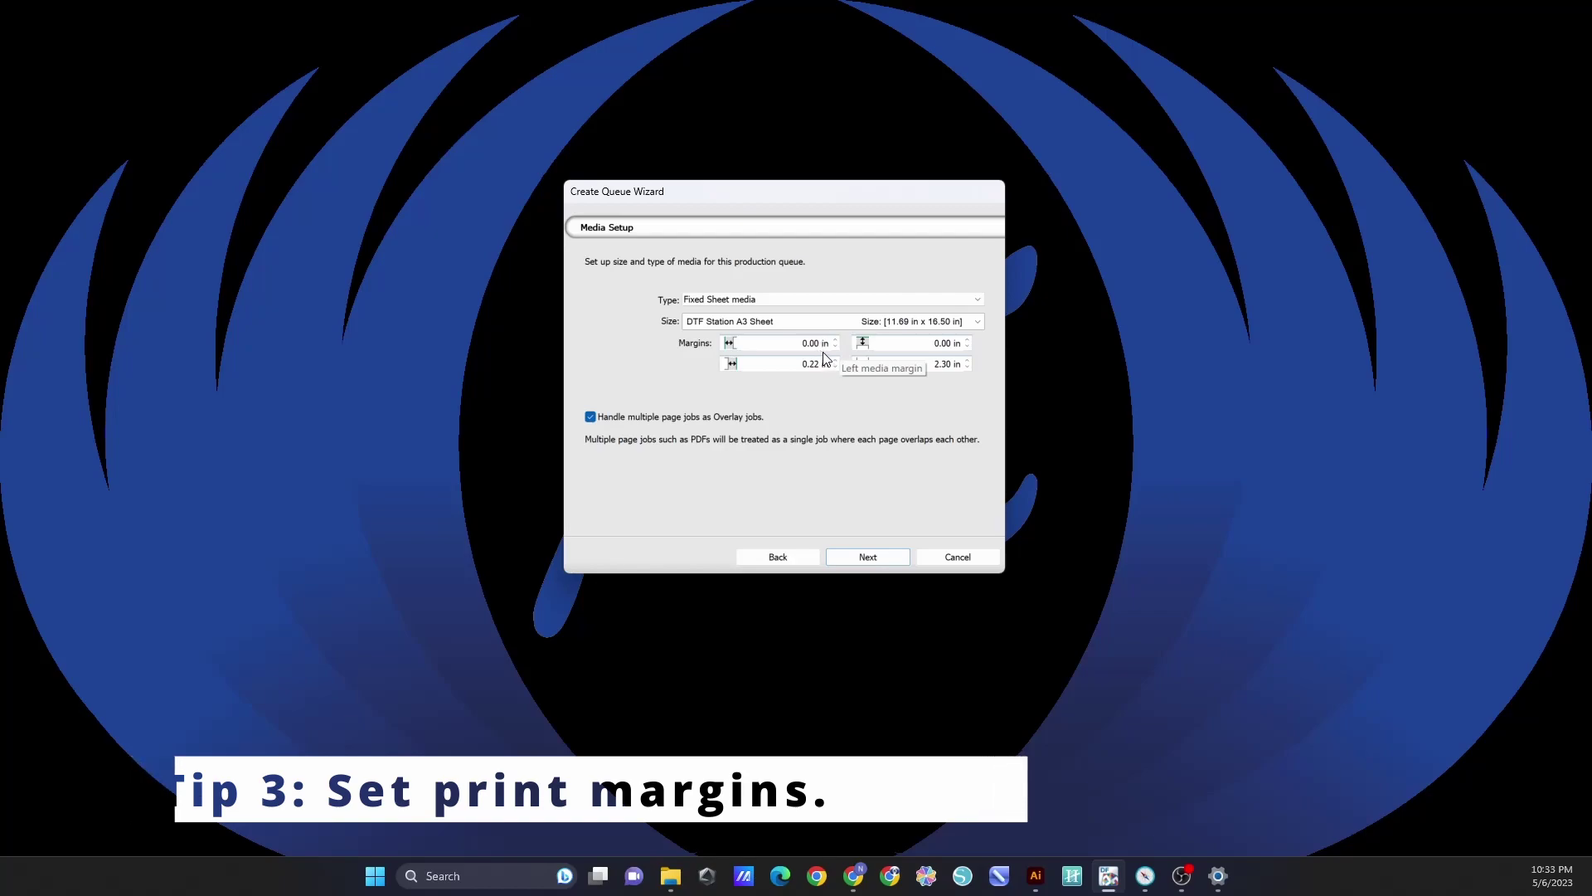
{"action": "double_click", "coordinate": [822, 344]}
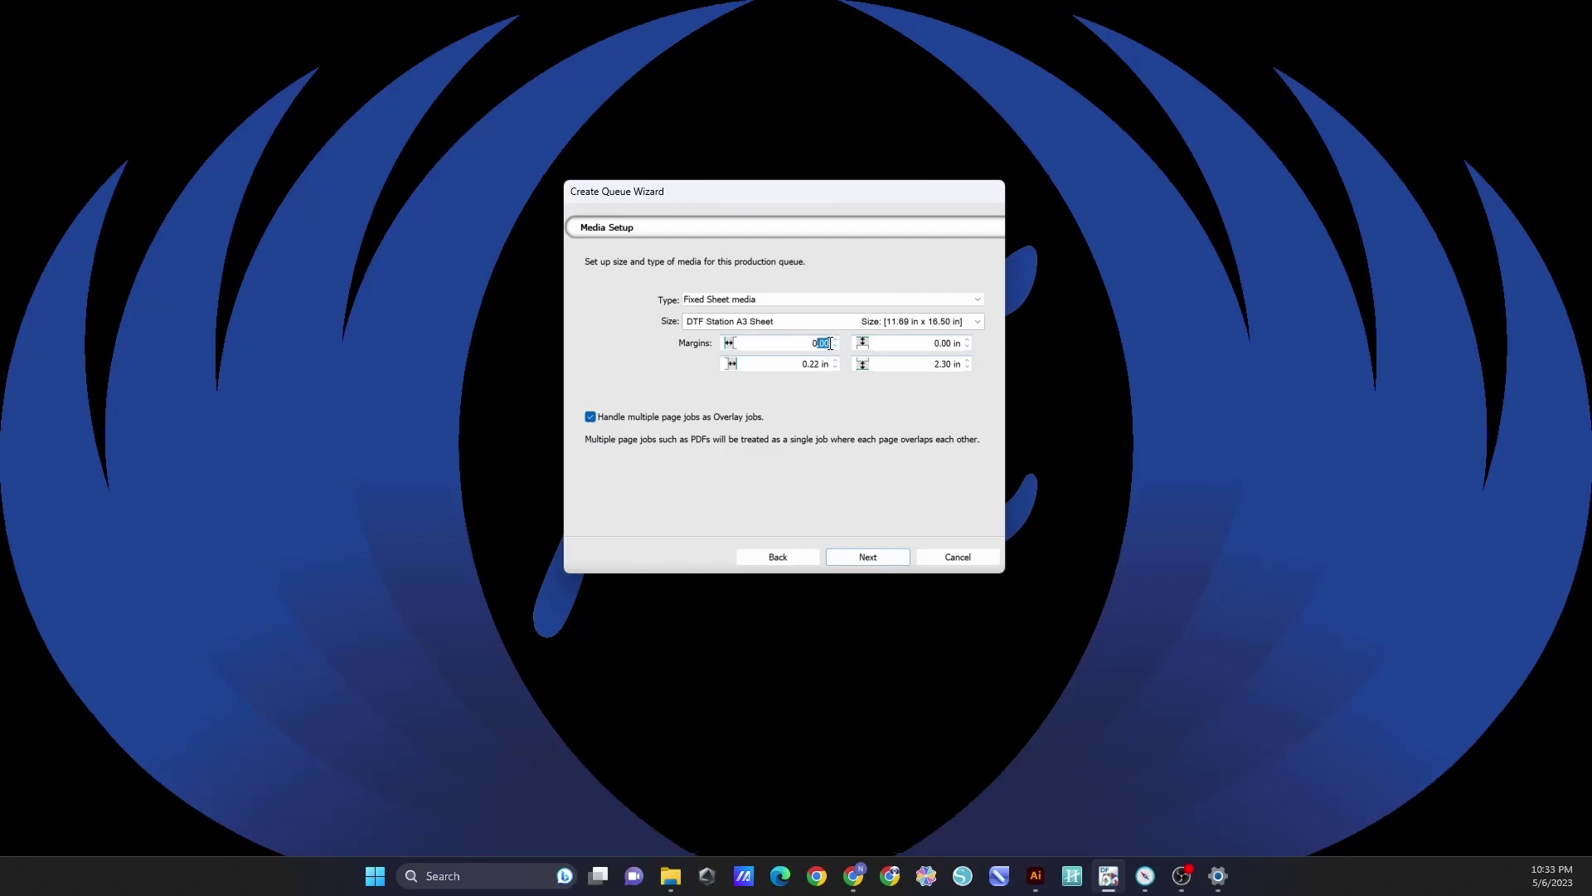
{"action": "left_click", "coordinate": [831, 345]}
{"action": "left_click", "coordinate": [891, 343]}
{"action": "left_click", "coordinate": [883, 557]}
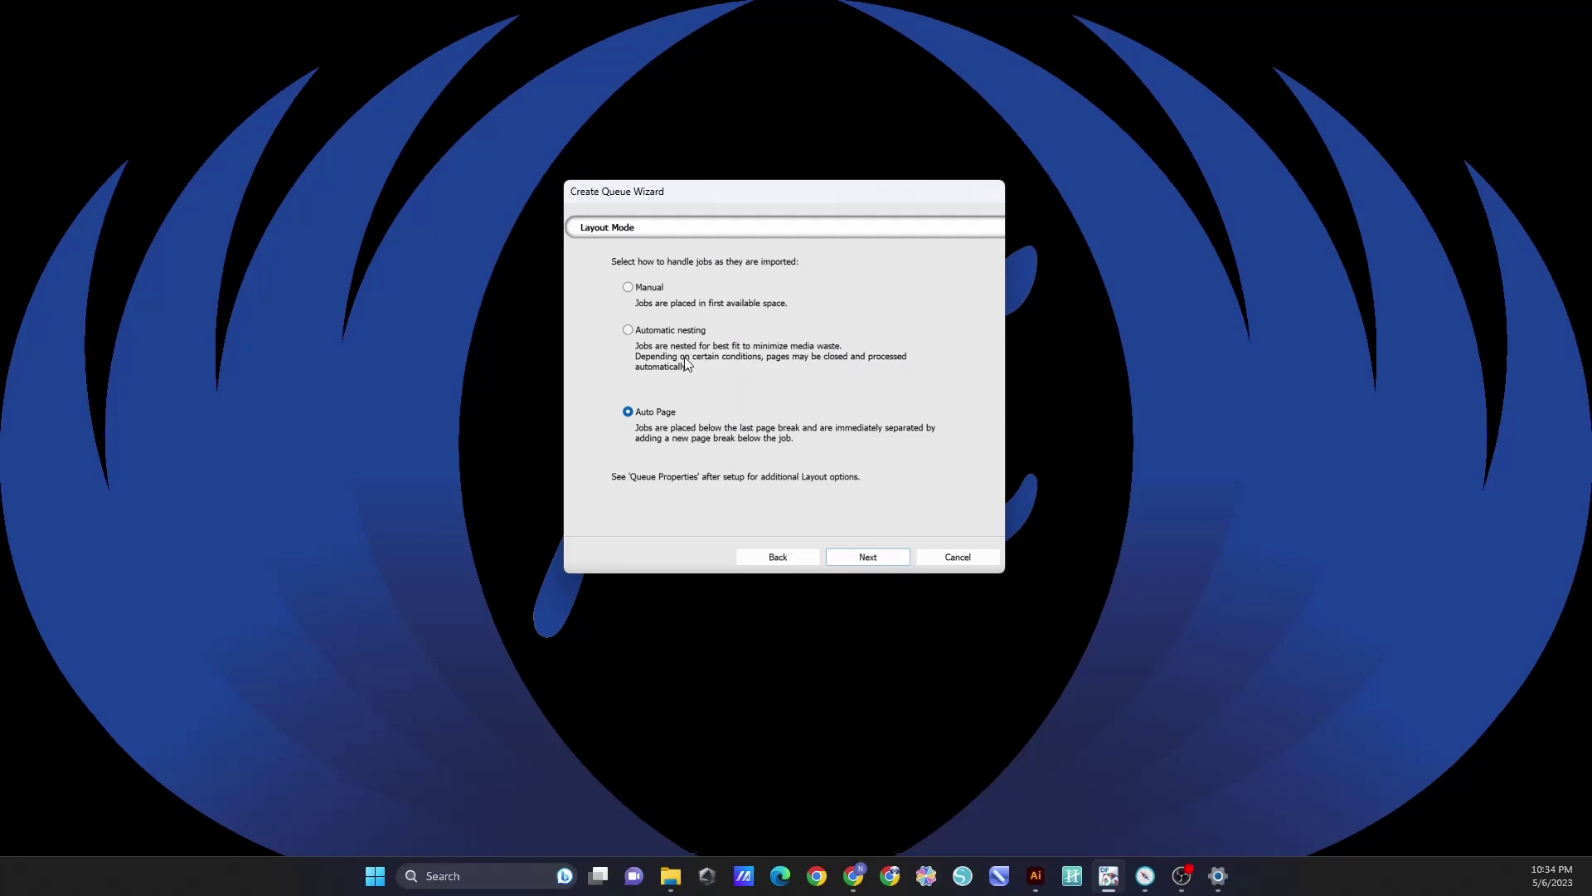
Leave print jobs set to Hold on Output Options and finish the queue wizard.
{"action": "left_click", "coordinate": [869, 559]}
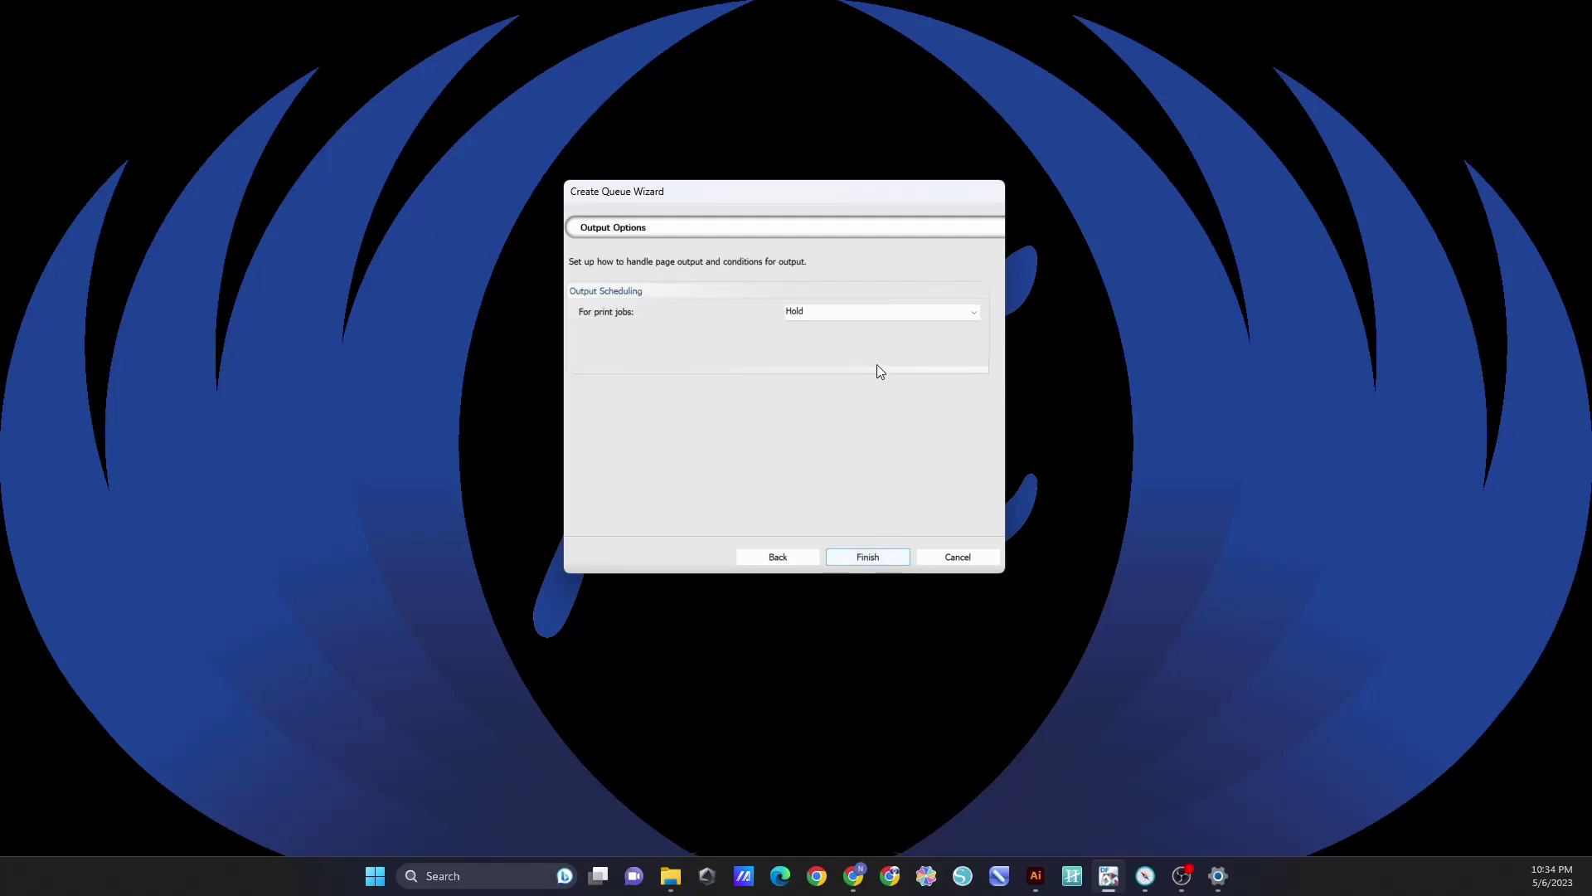
{"action": "left_click", "coordinate": [815, 315]}
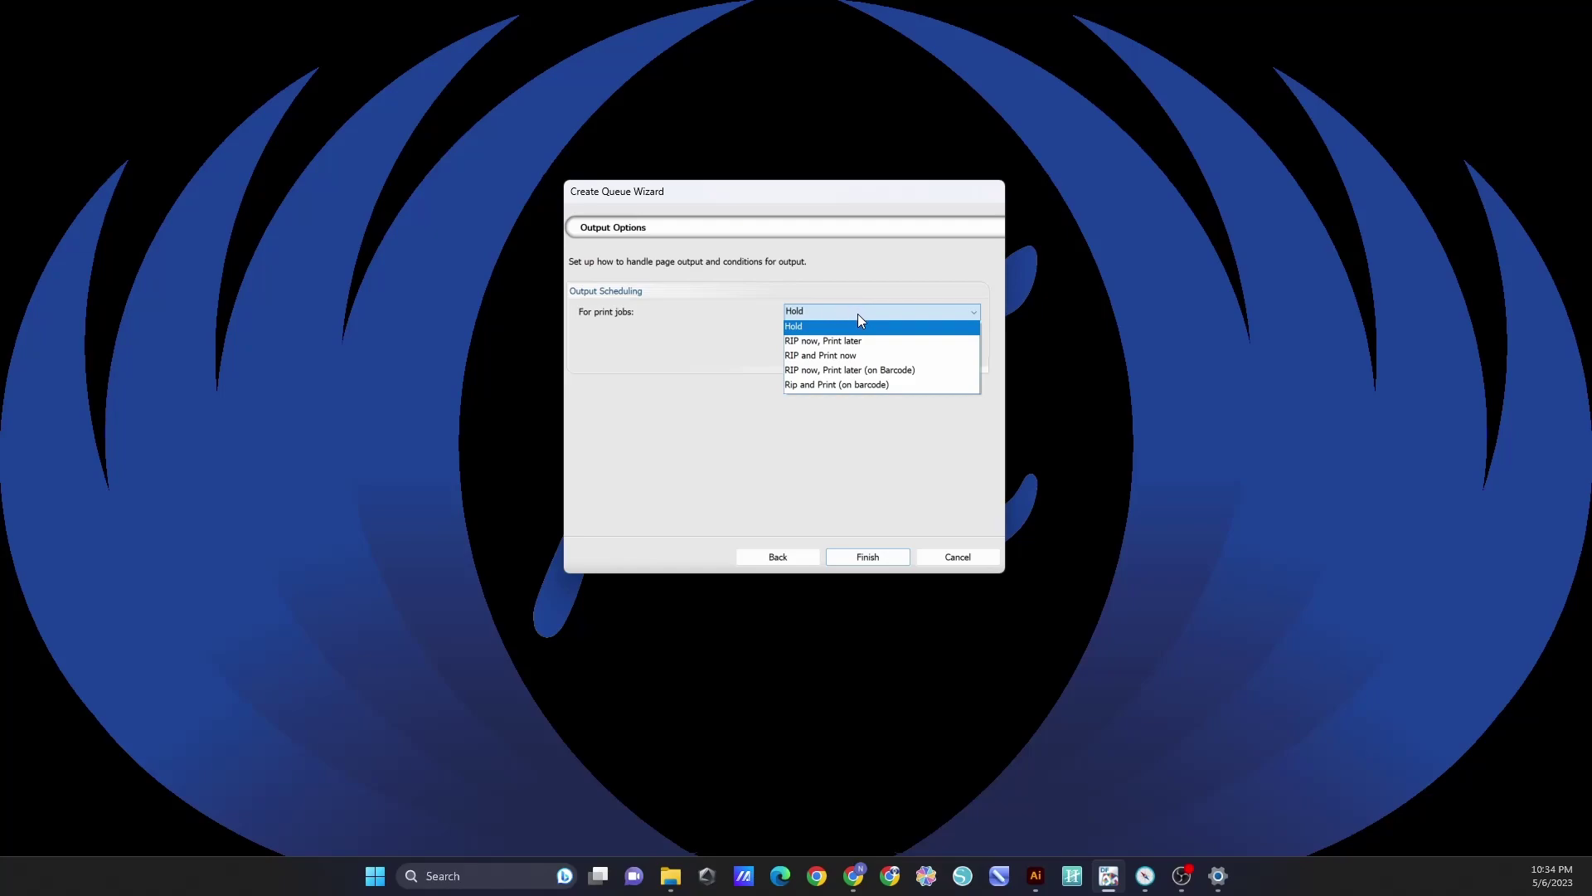
{"action": "left_click", "coordinate": [876, 325]}
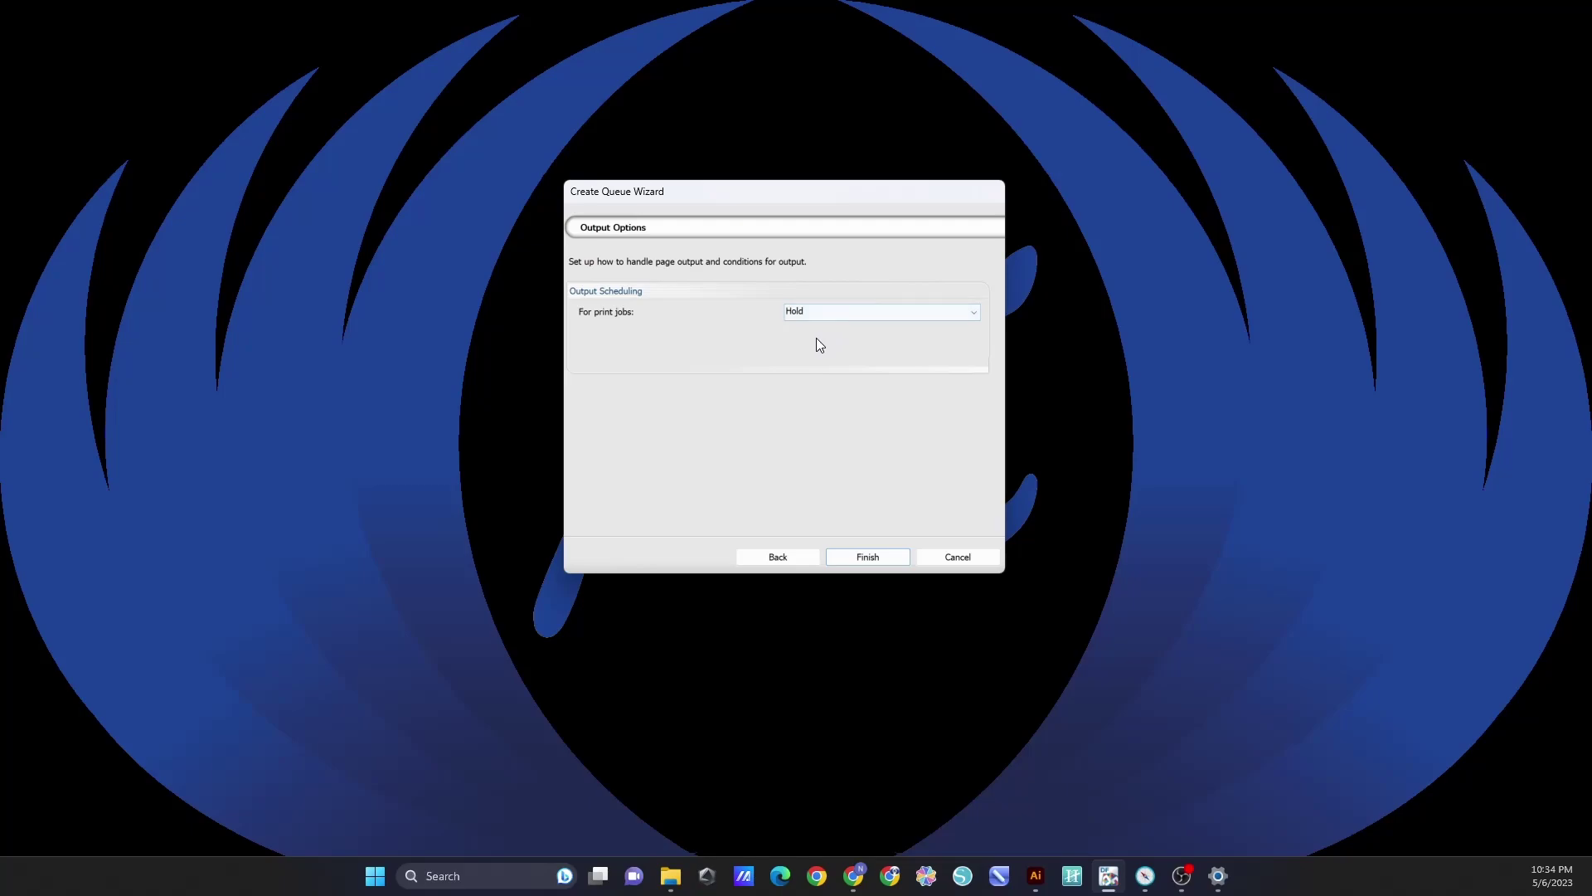
{"action": "left_click", "coordinate": [818, 314]}
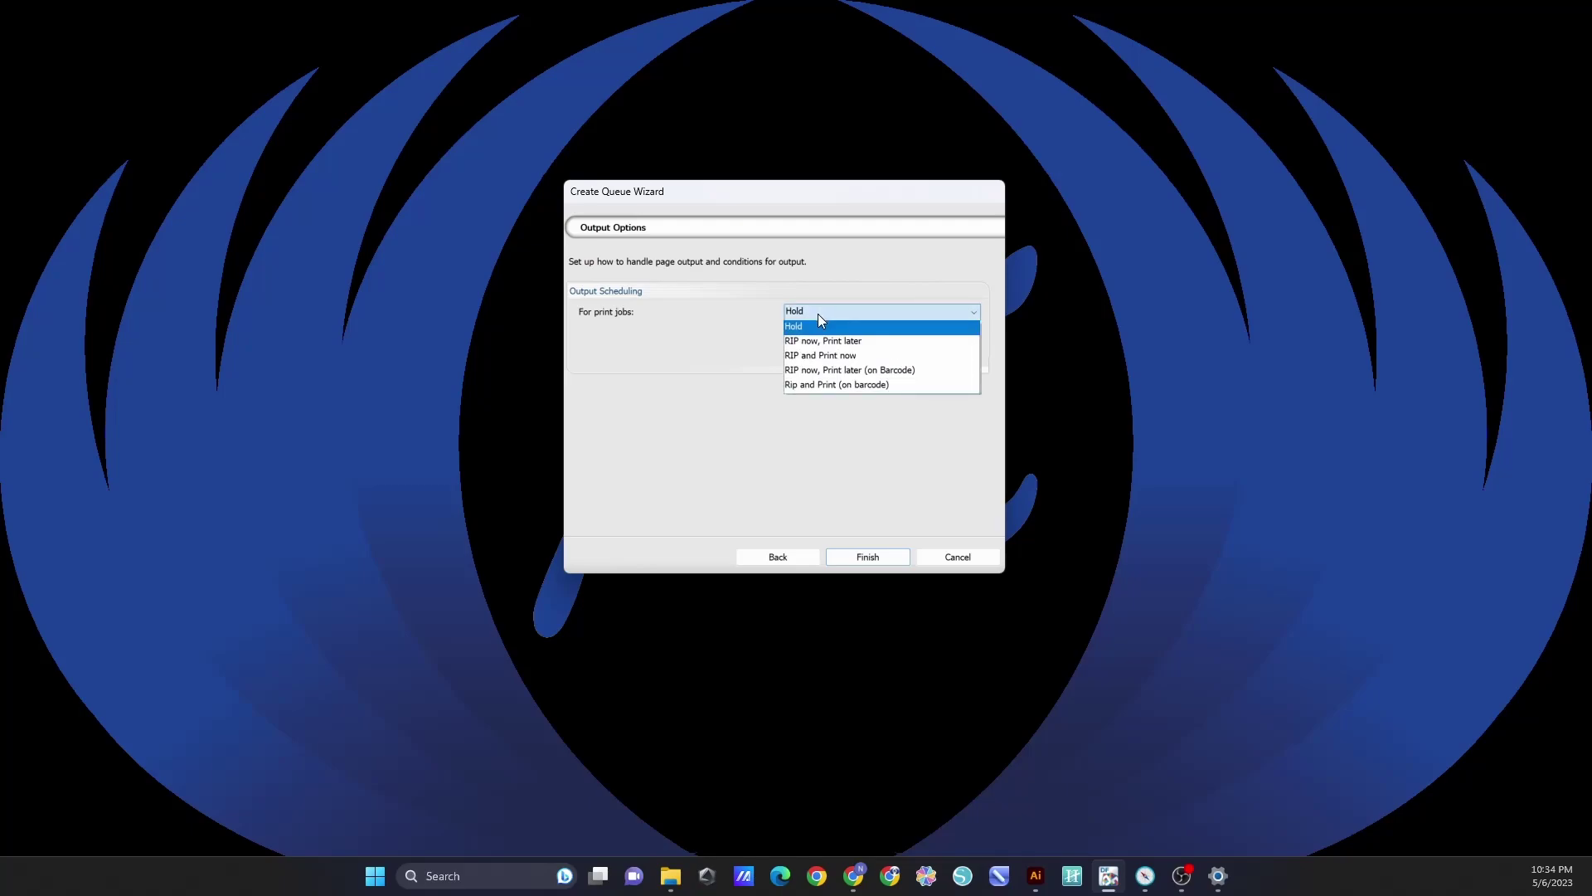
{"action": "left_click", "coordinate": [848, 306]}
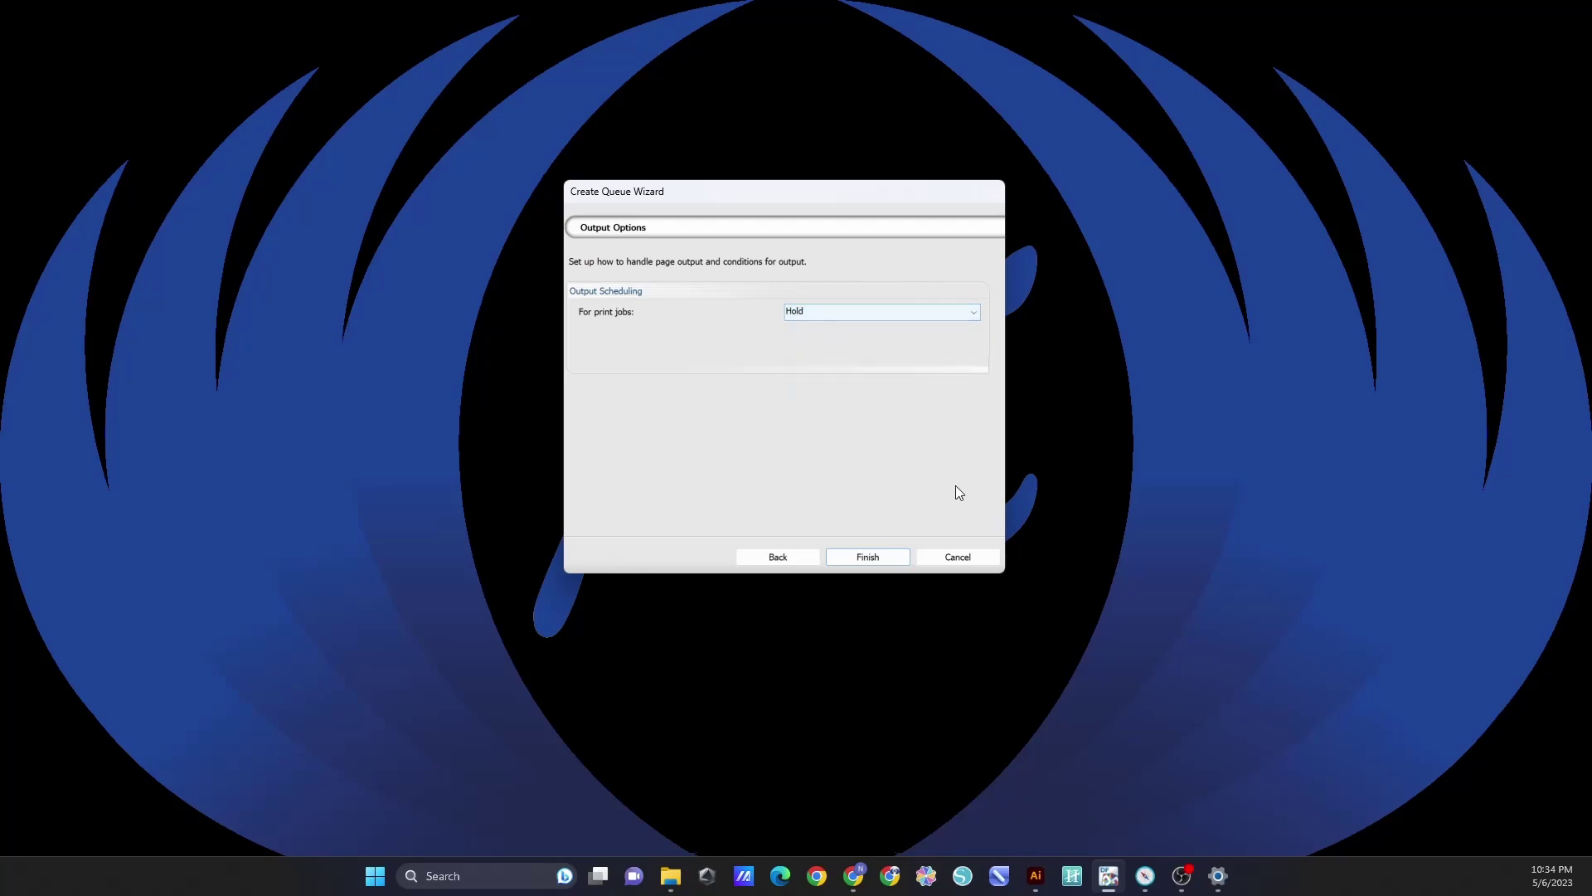
{"action": "left_click", "coordinate": [867, 556]}
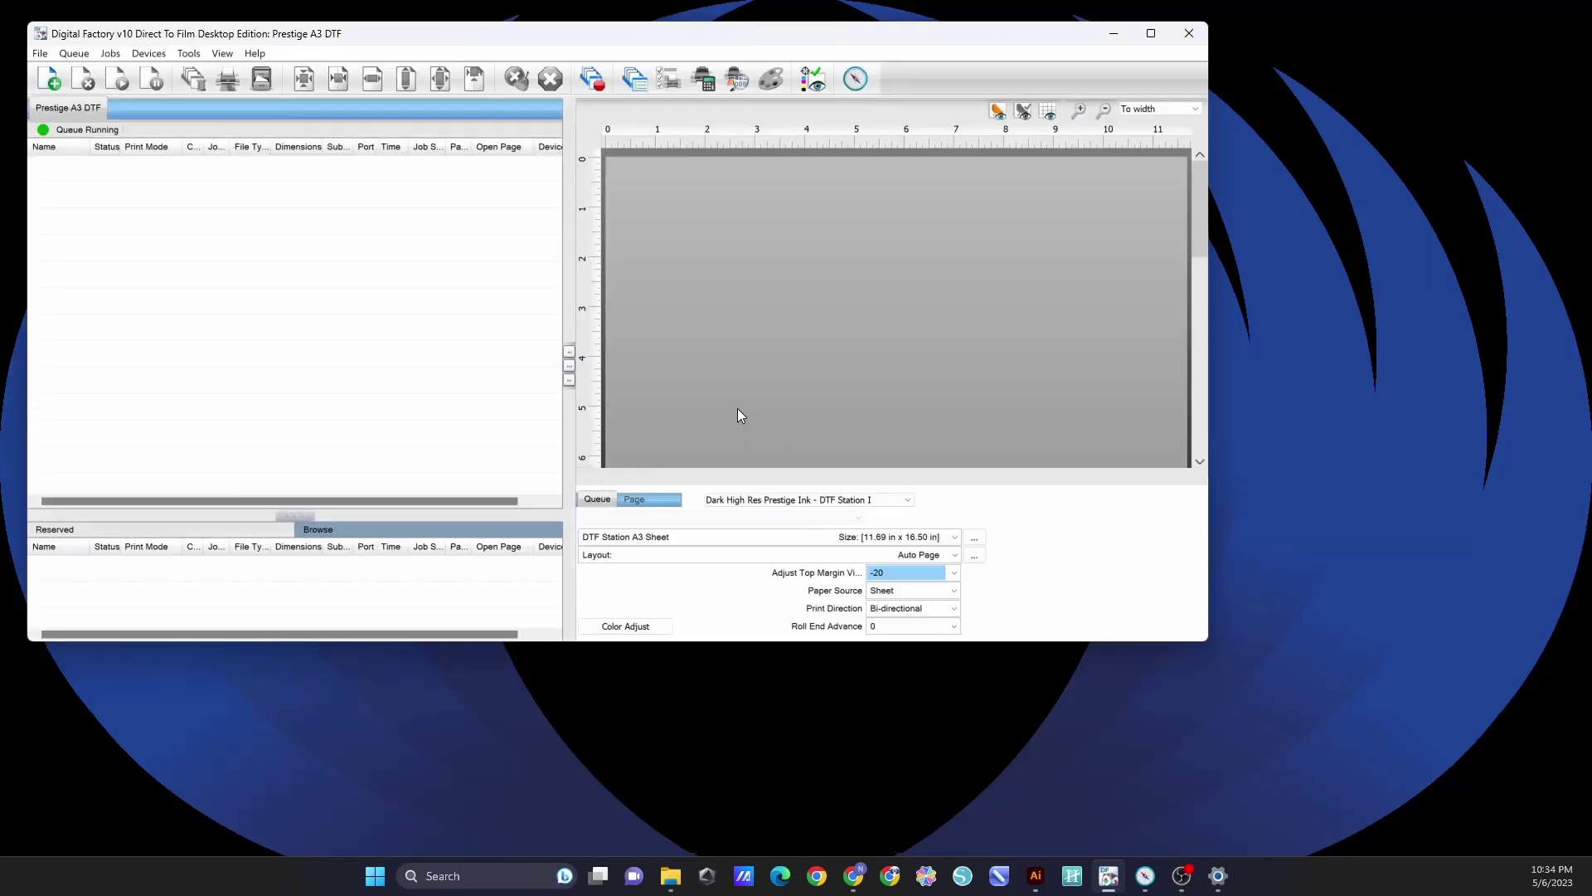
Maximise Digital Factory, open Queue > Manage Queues, and move the Queue Manager aside.
{"action": "left_click", "coordinate": [1151, 34]}
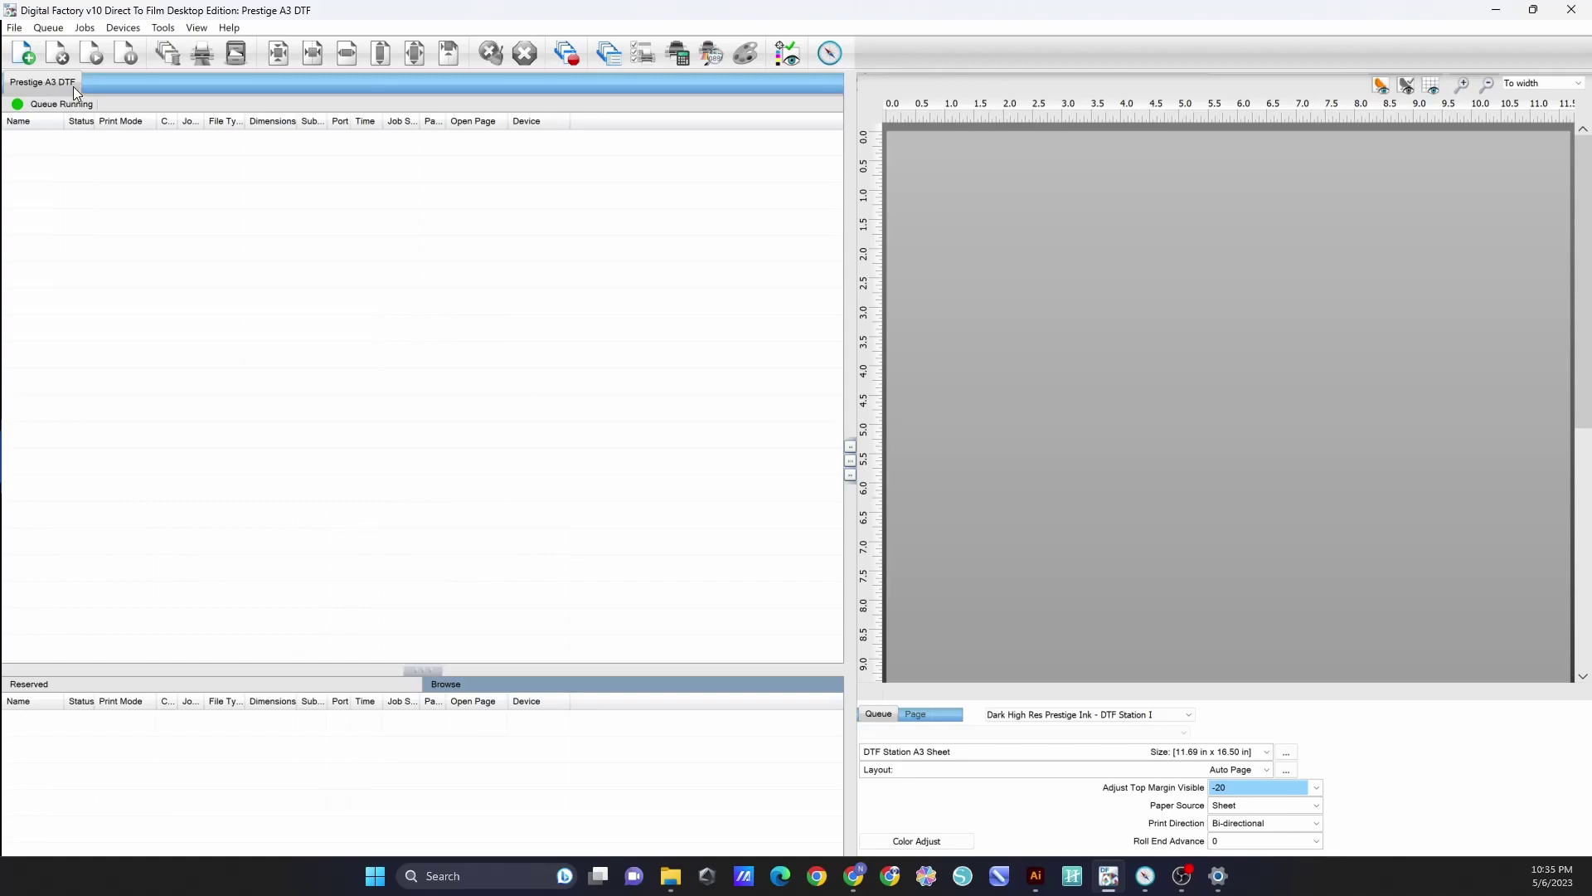
{"action": "left_click", "coordinate": [125, 27]}
{"action": "mouse_move", "coordinate": [49, 29]}
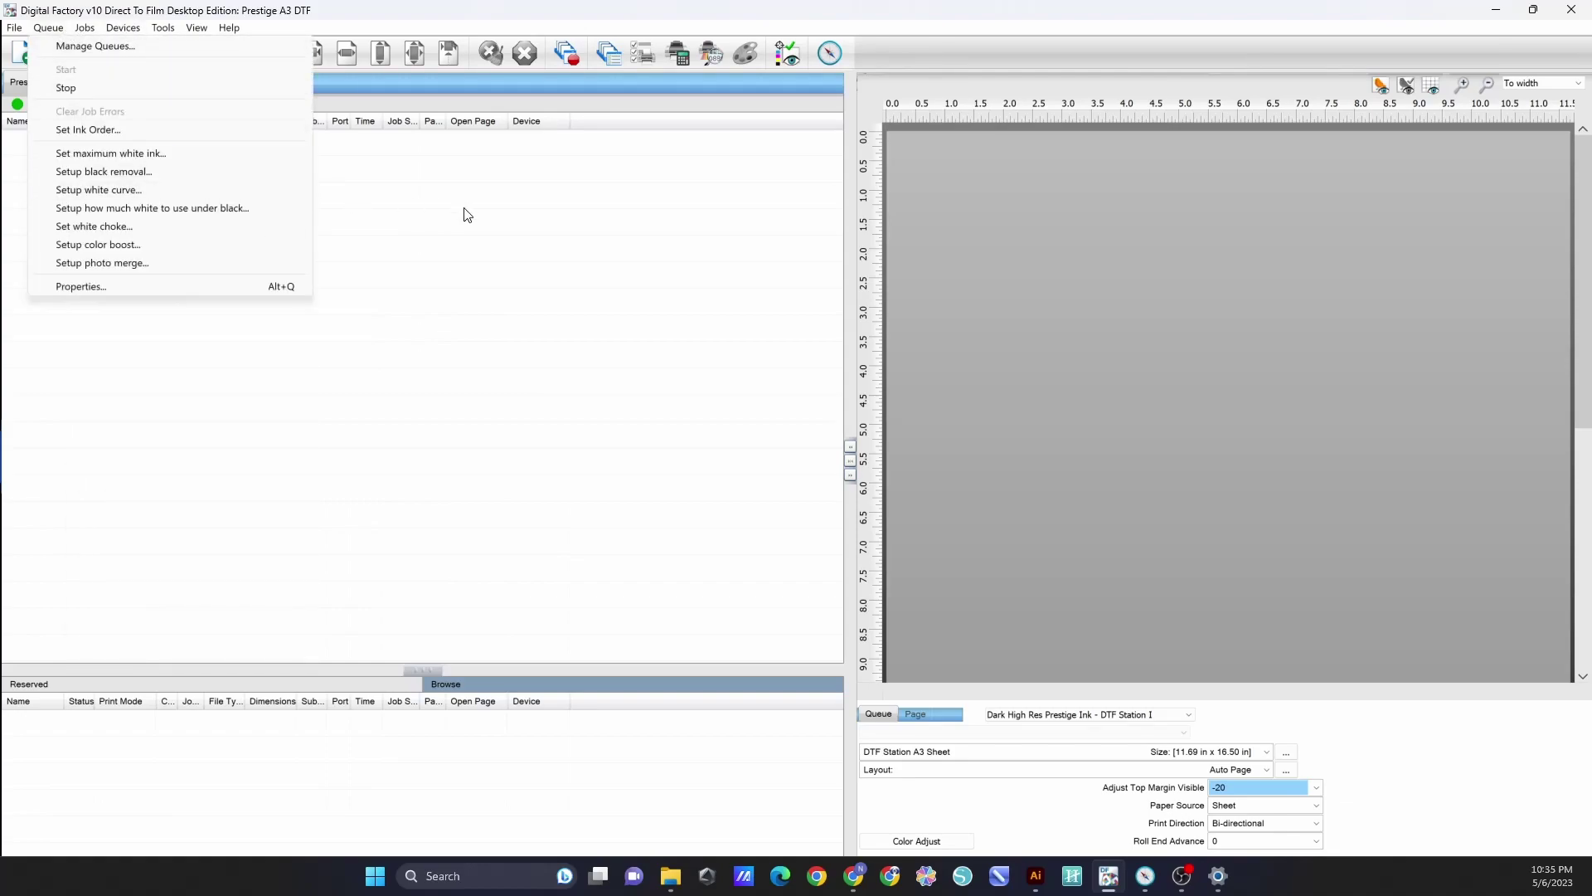
{"action": "left_click", "coordinate": [462, 214]}
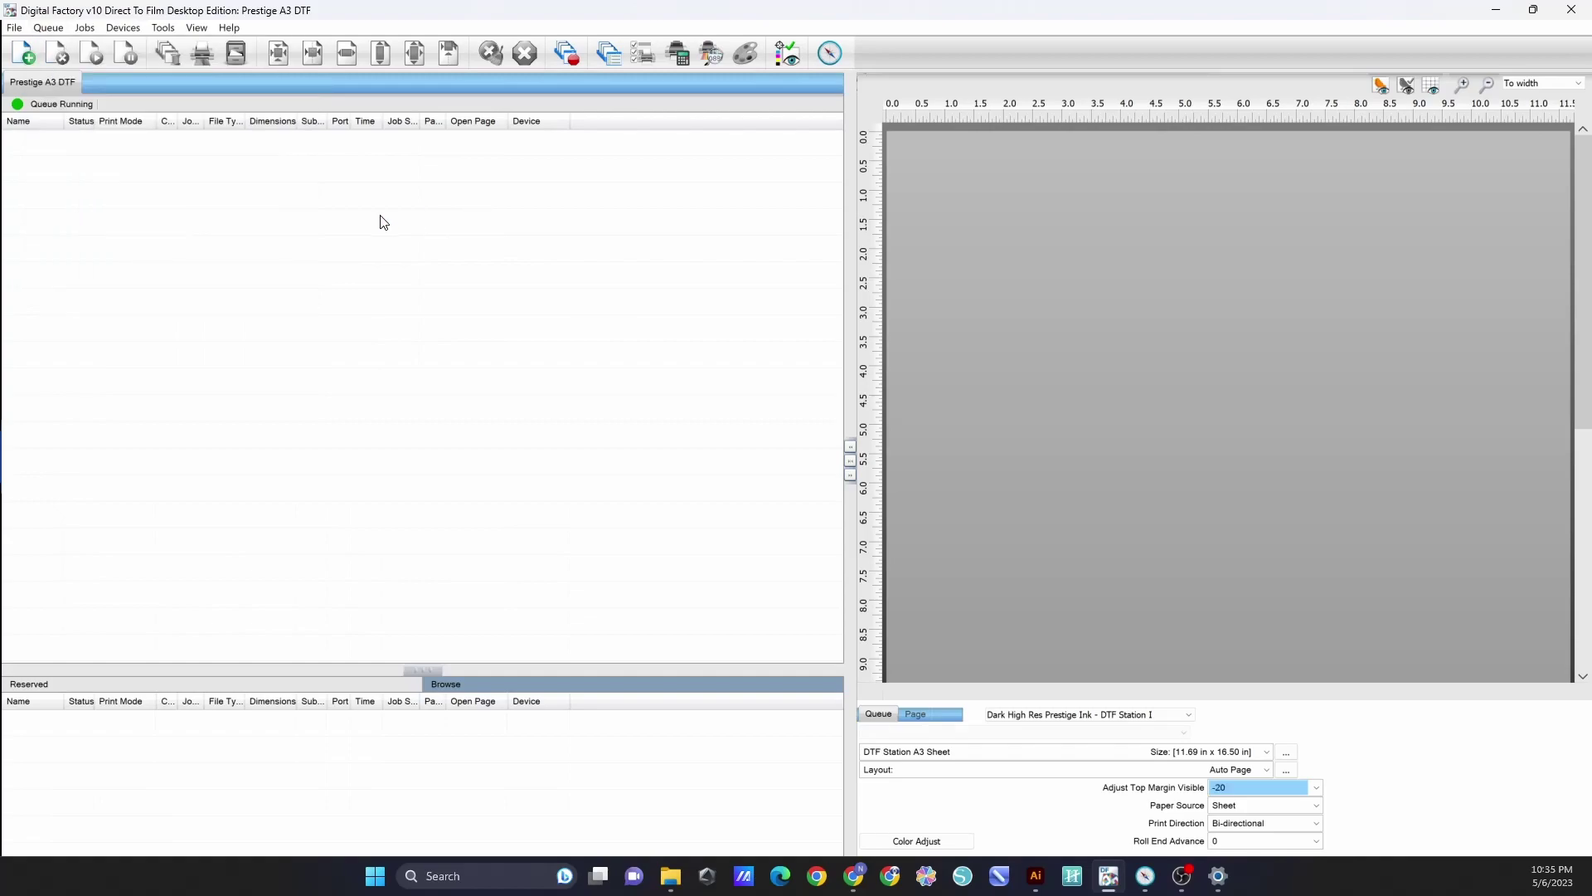
{"action": "left_click", "coordinate": [49, 31]}
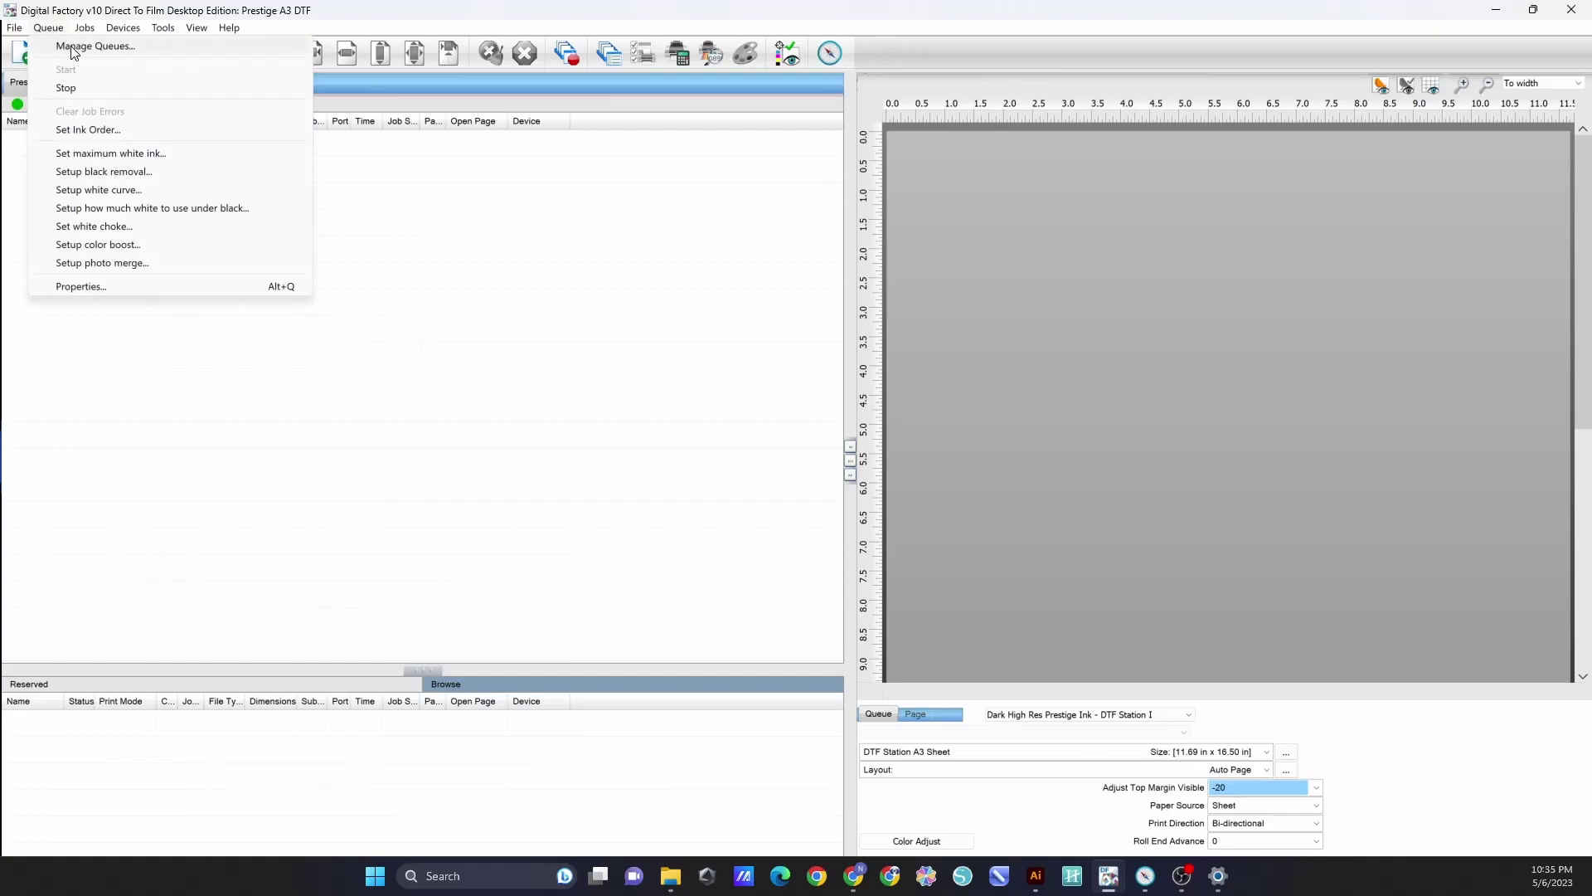
{"action": "left_click", "coordinate": [75, 51]}
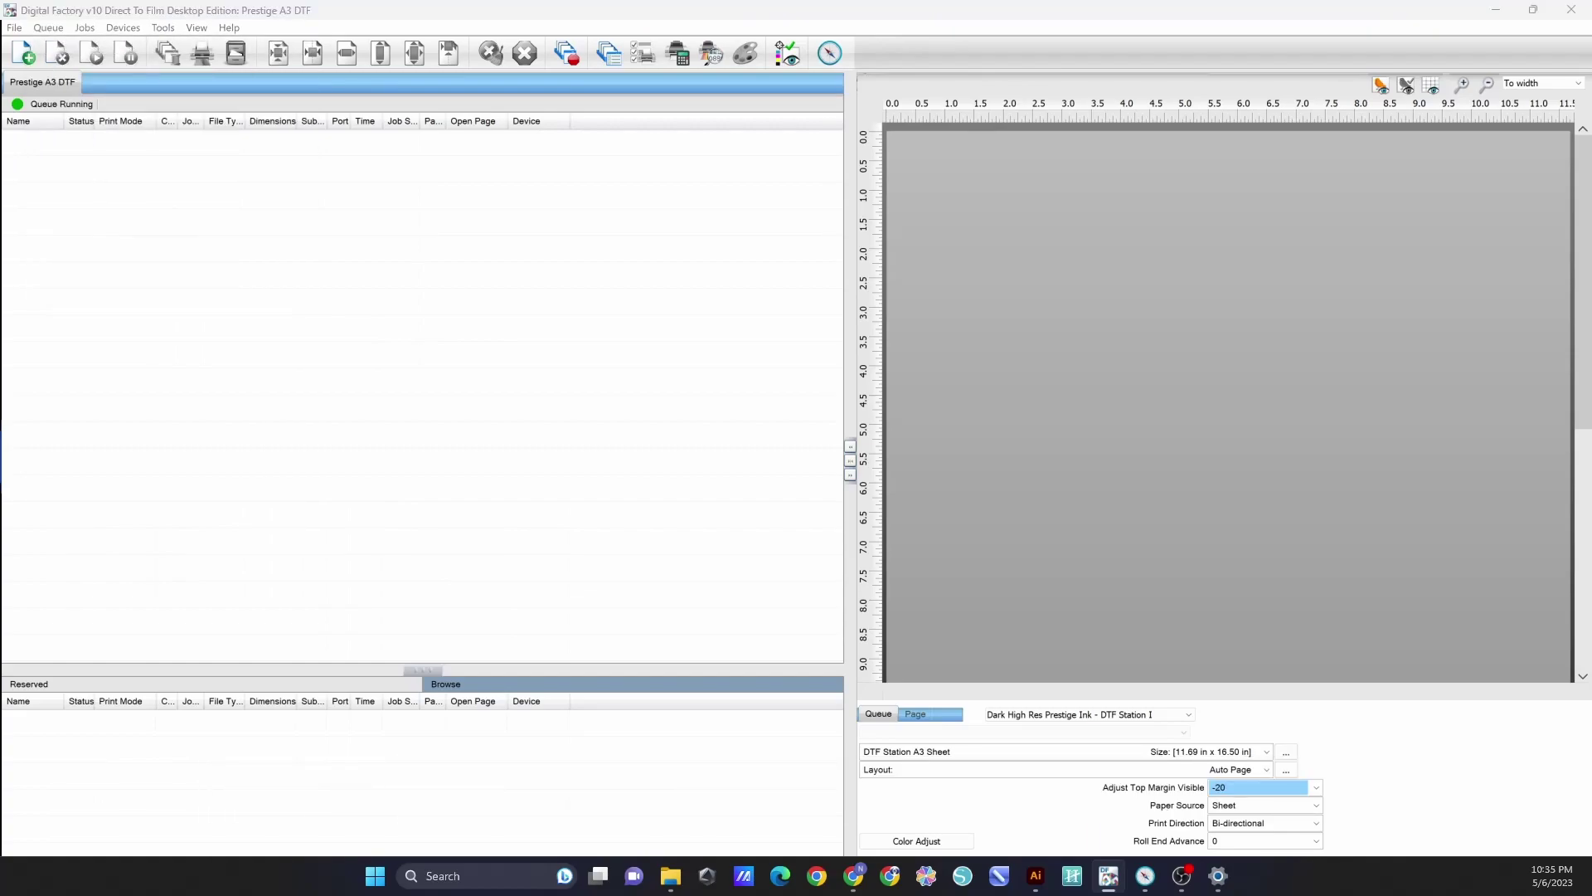
{"action": "left_click_drag", "start_coordinate": [171, 320], "coordinate": [708, 207]}
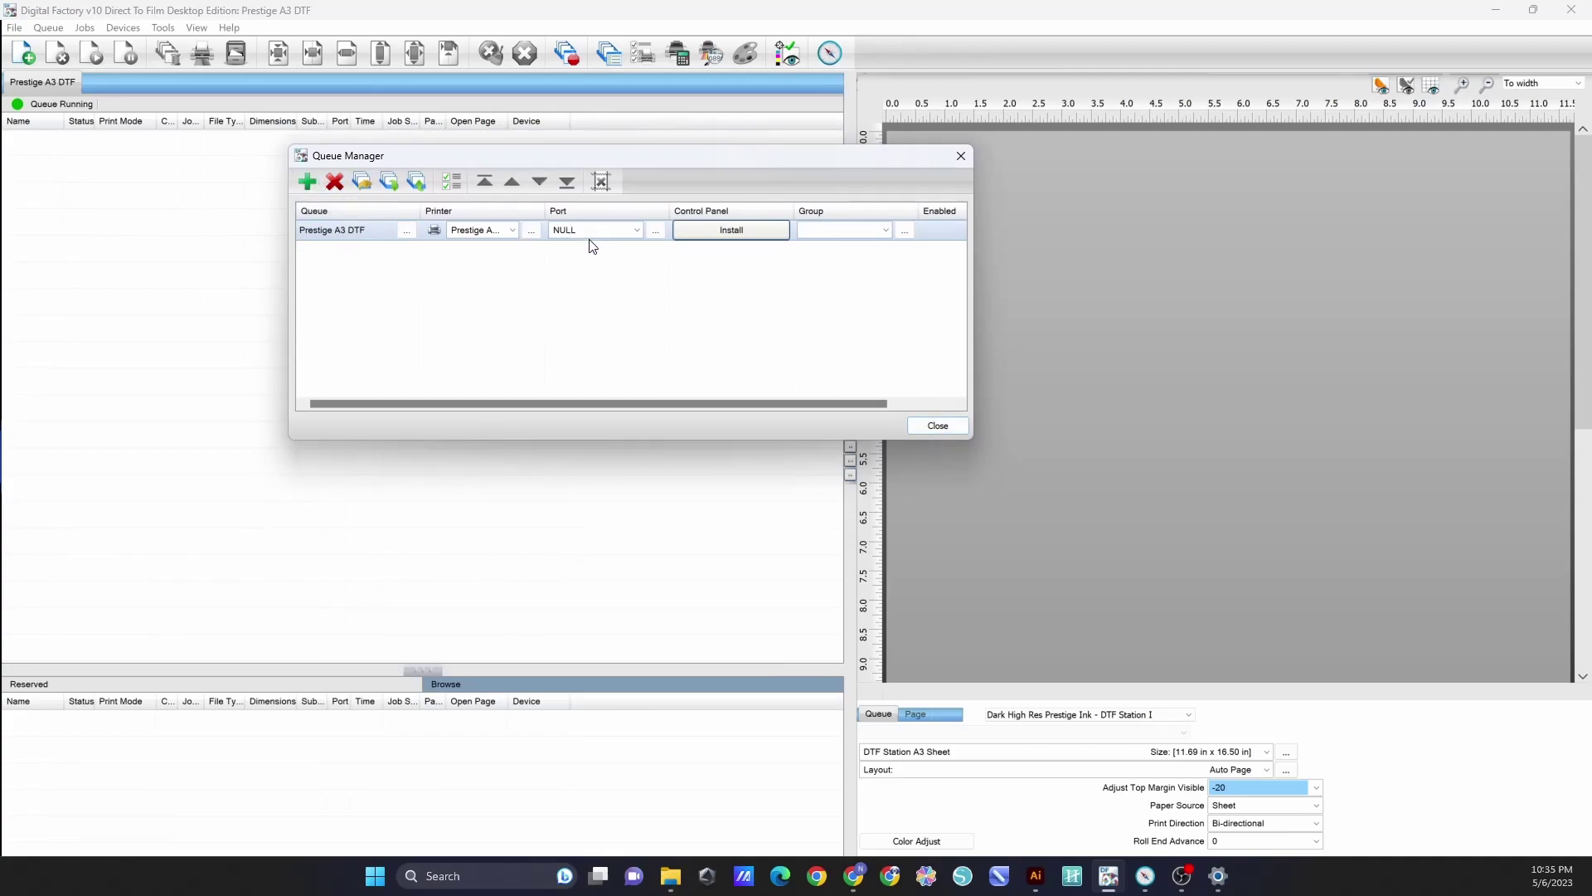
Review the queue's port and wizard printer defaults, then start installing its printer.
{"action": "left_click", "coordinate": [636, 231]}
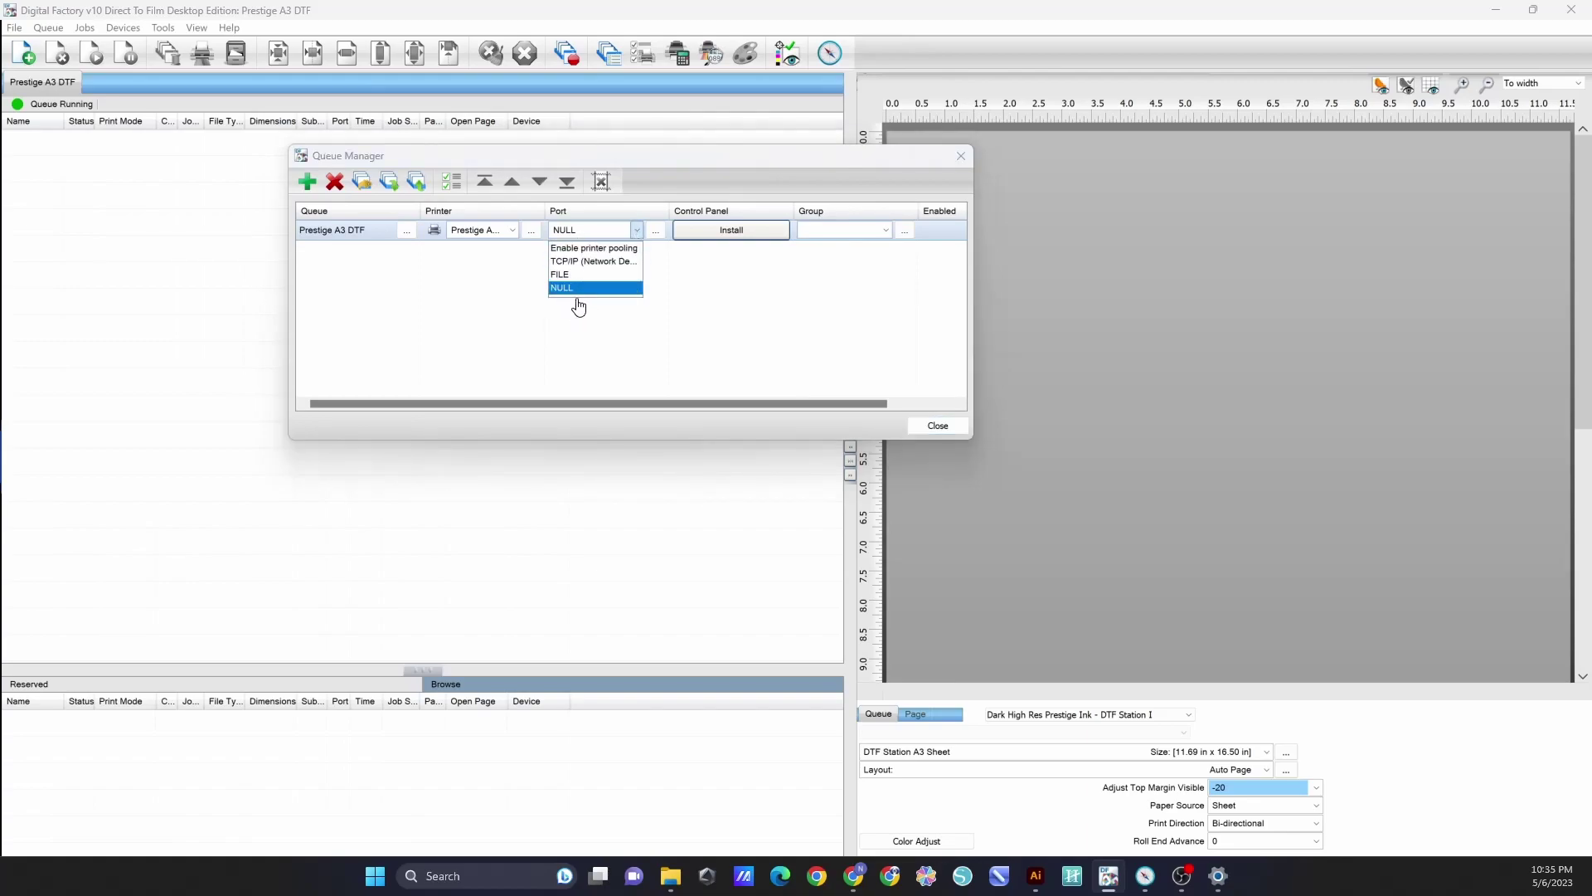
{"action": "left_click", "coordinate": [665, 305]}
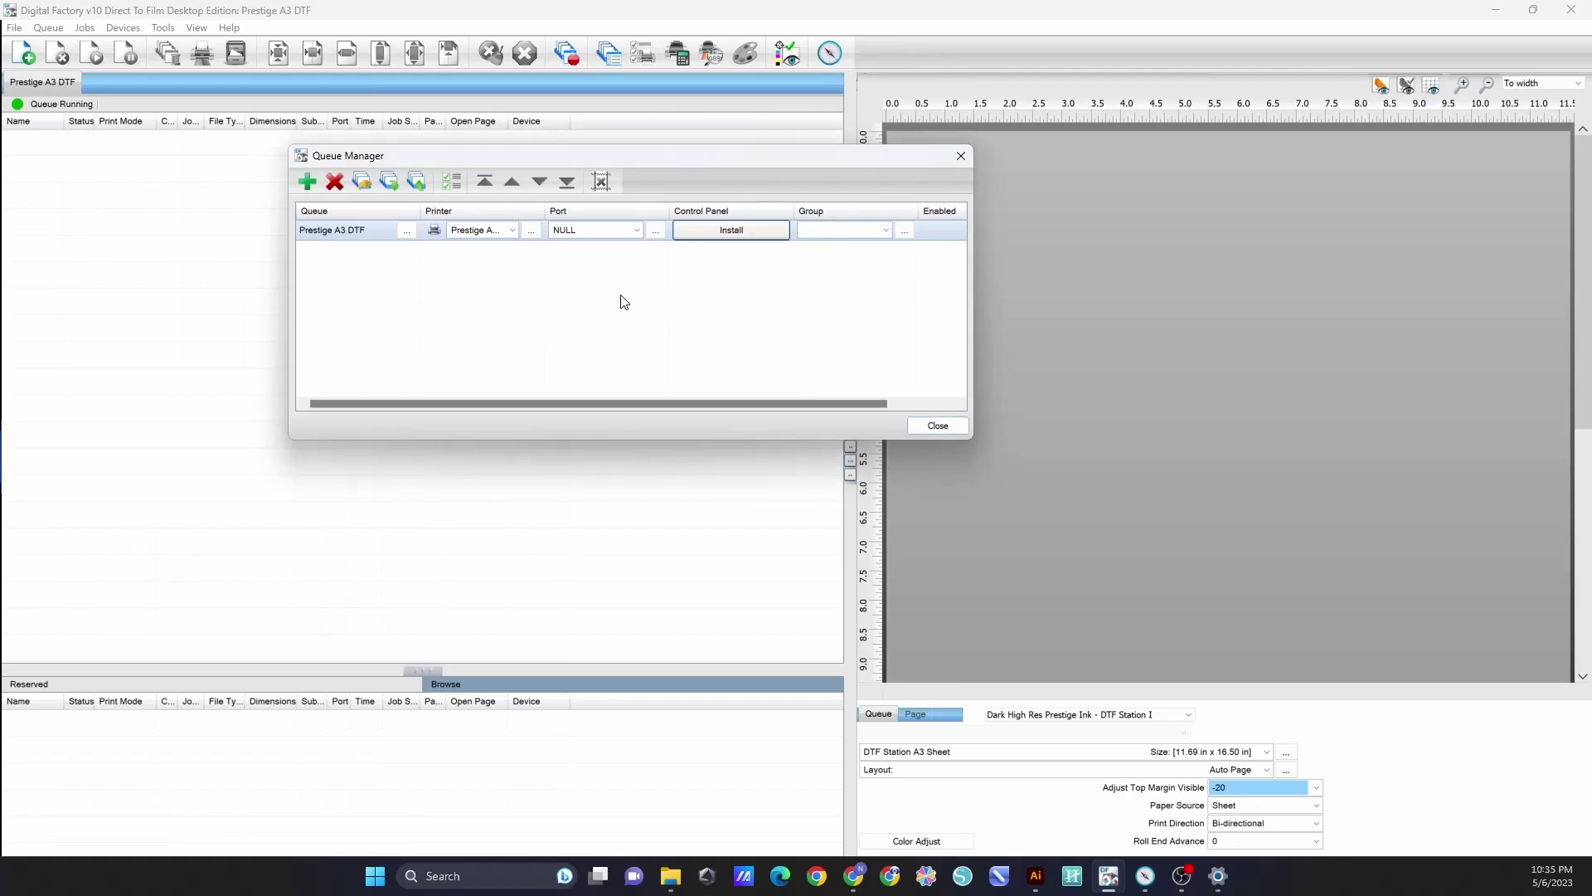
{"action": "left_click", "coordinate": [406, 233]}
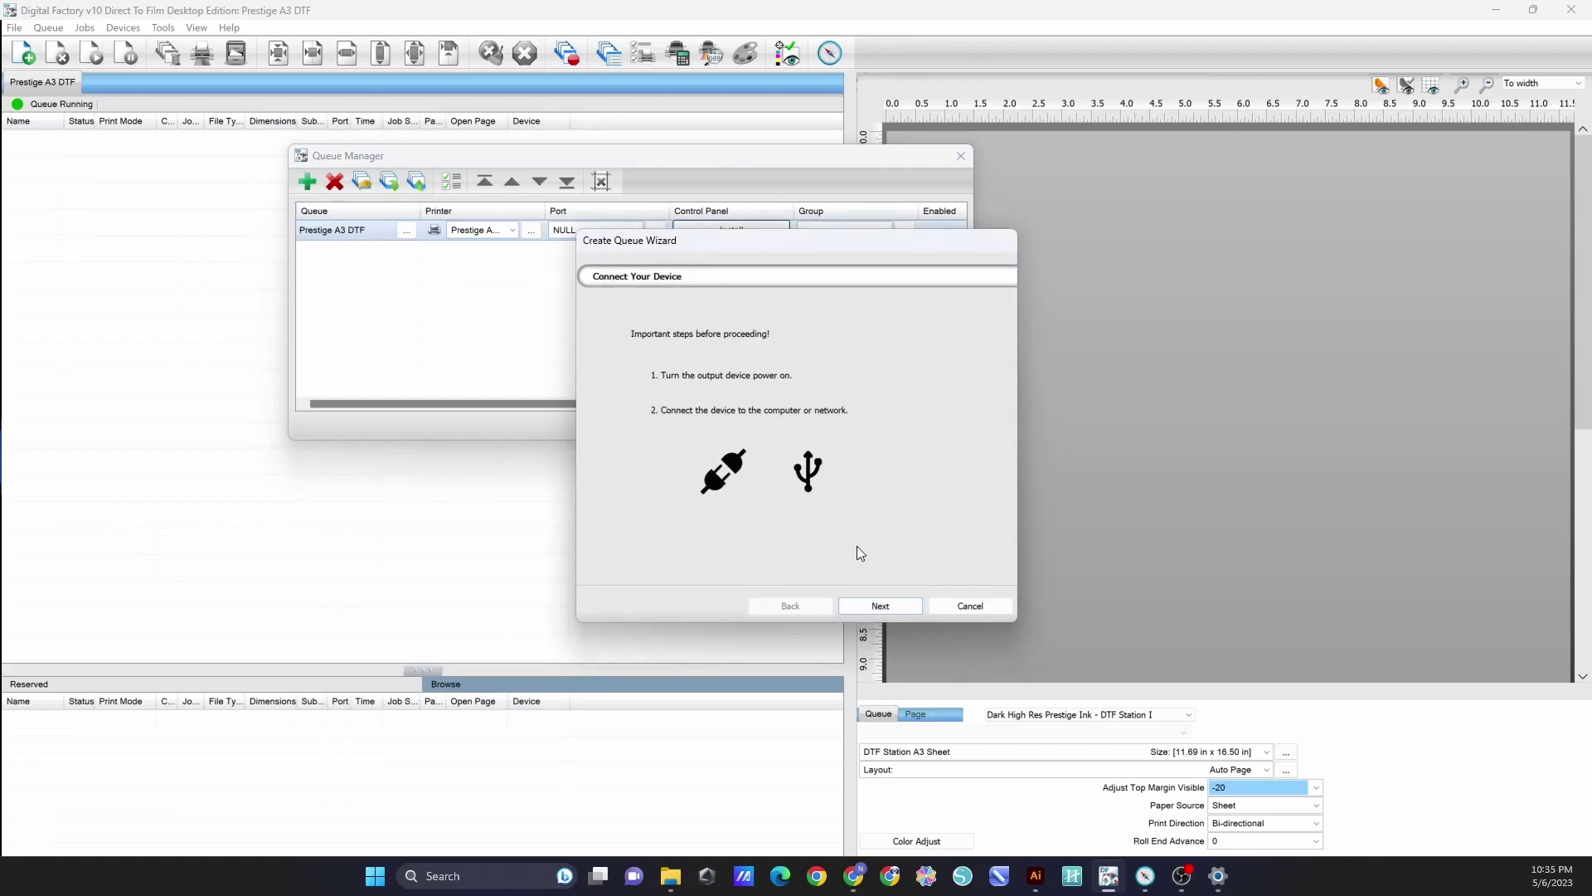
{"action": "left_click", "coordinate": [899, 607]}
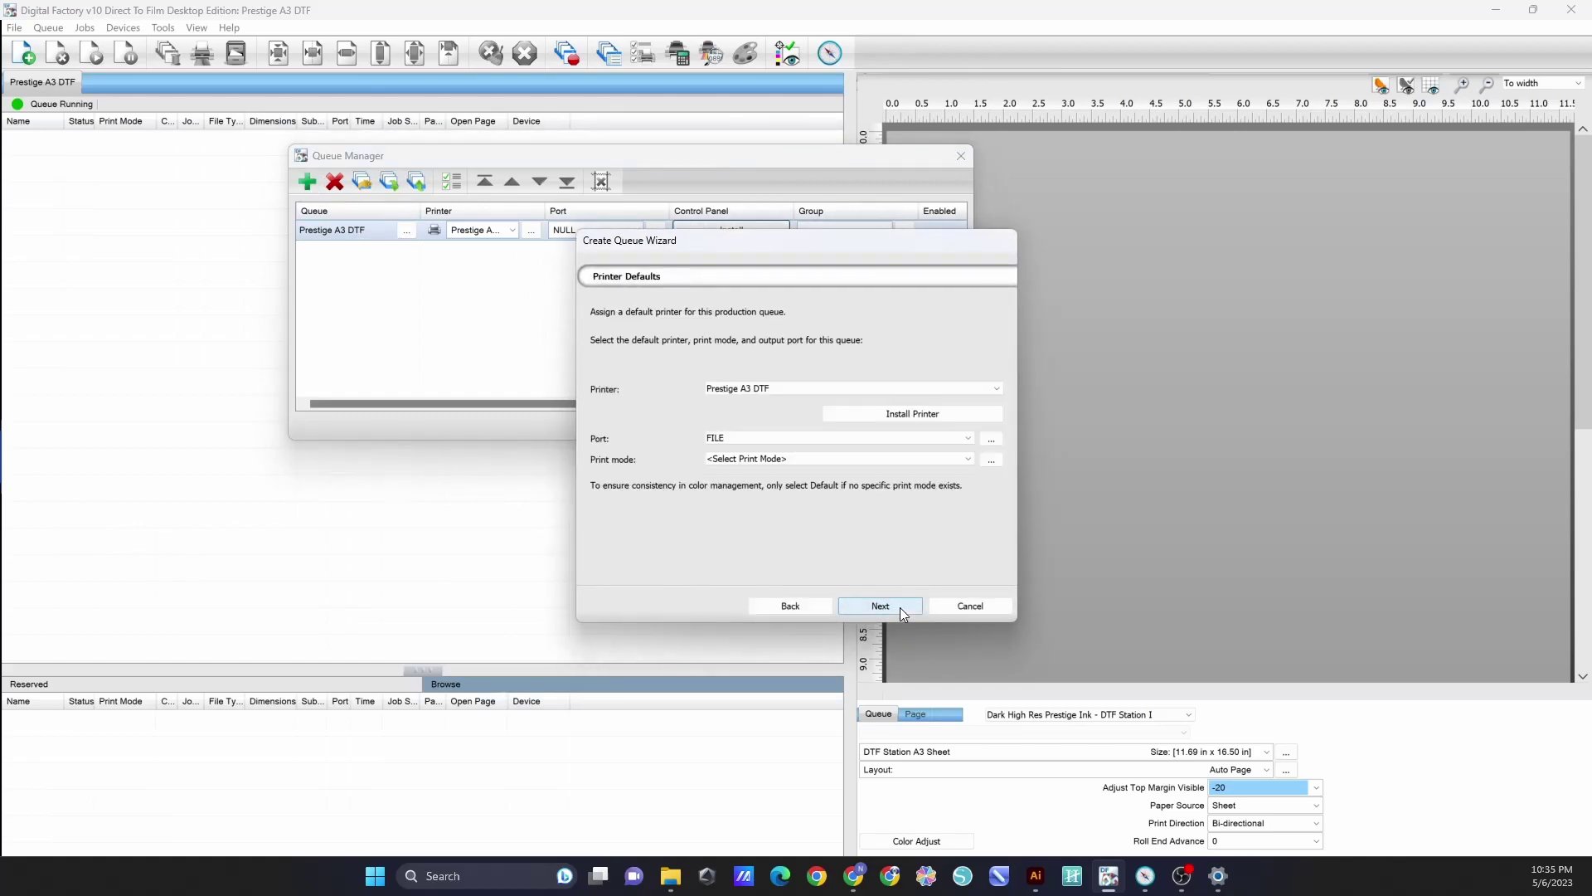
{"action": "left_click", "coordinate": [798, 391]}
{"action": "left_click", "coordinate": [974, 607]}
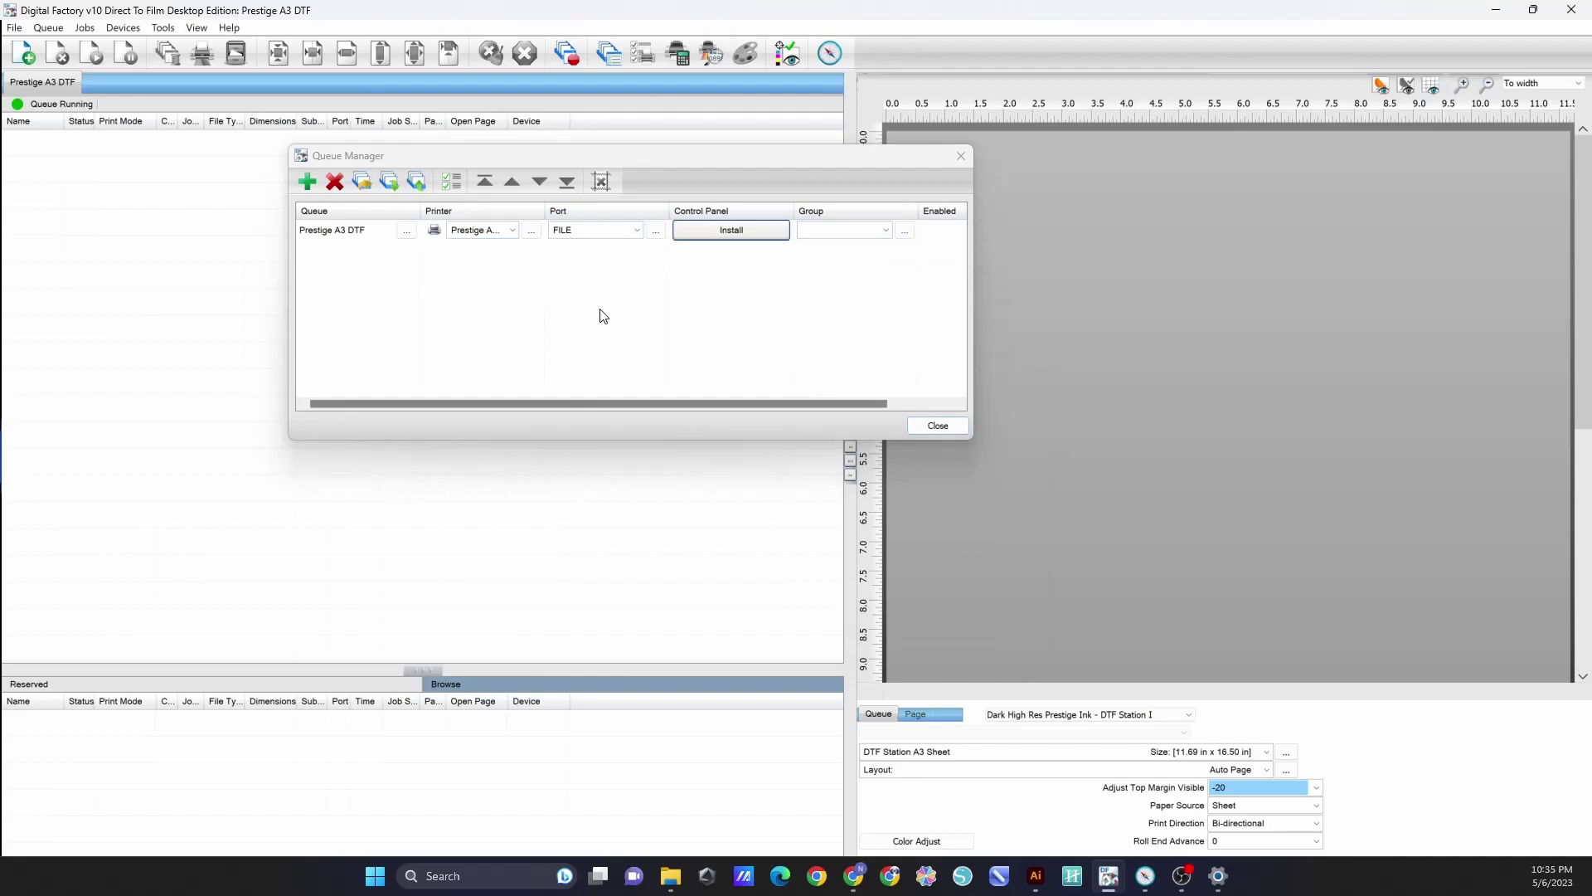
{"action": "left_click", "coordinate": [727, 232]}
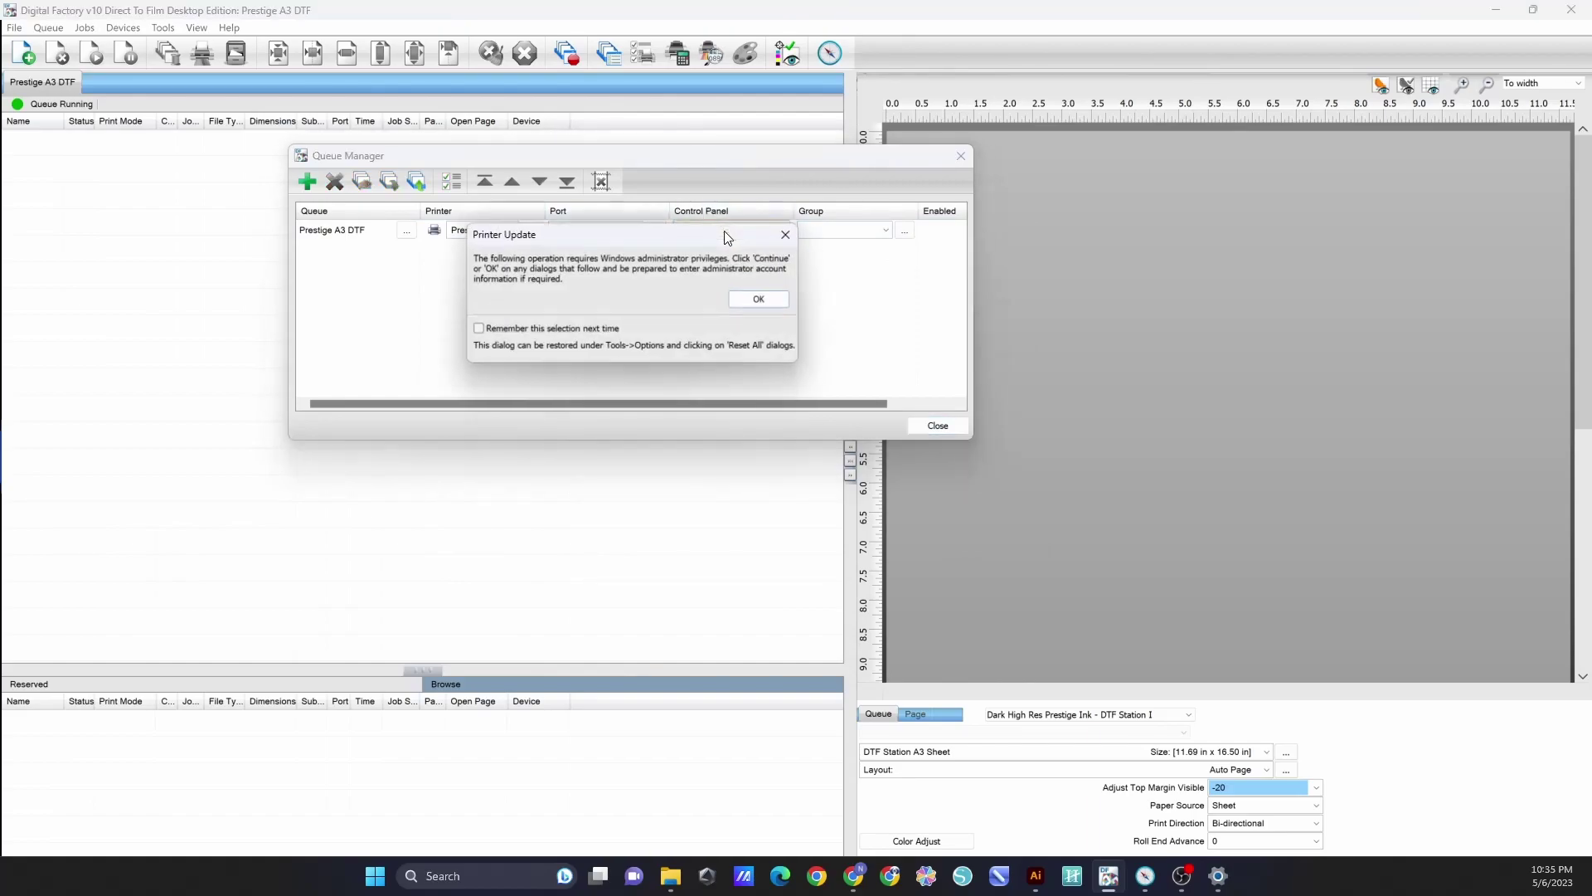
Accept the administrator Printer Update notice, then close Queue Manager with Escape.
{"action": "left_click", "coordinate": [758, 300]}
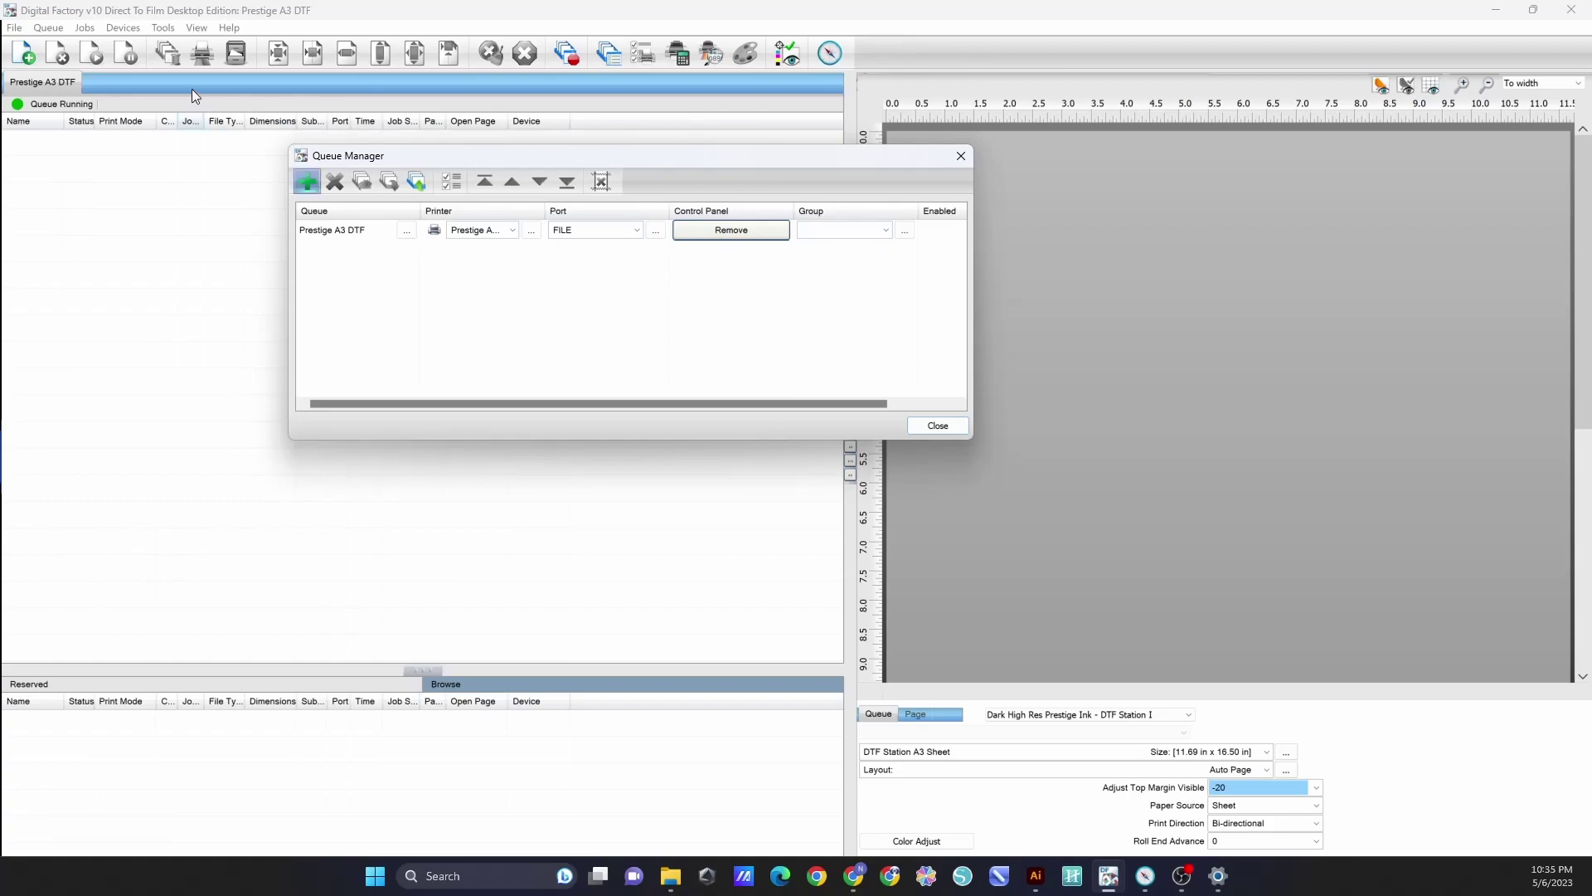
{"action": "key", "text": "Escape"}
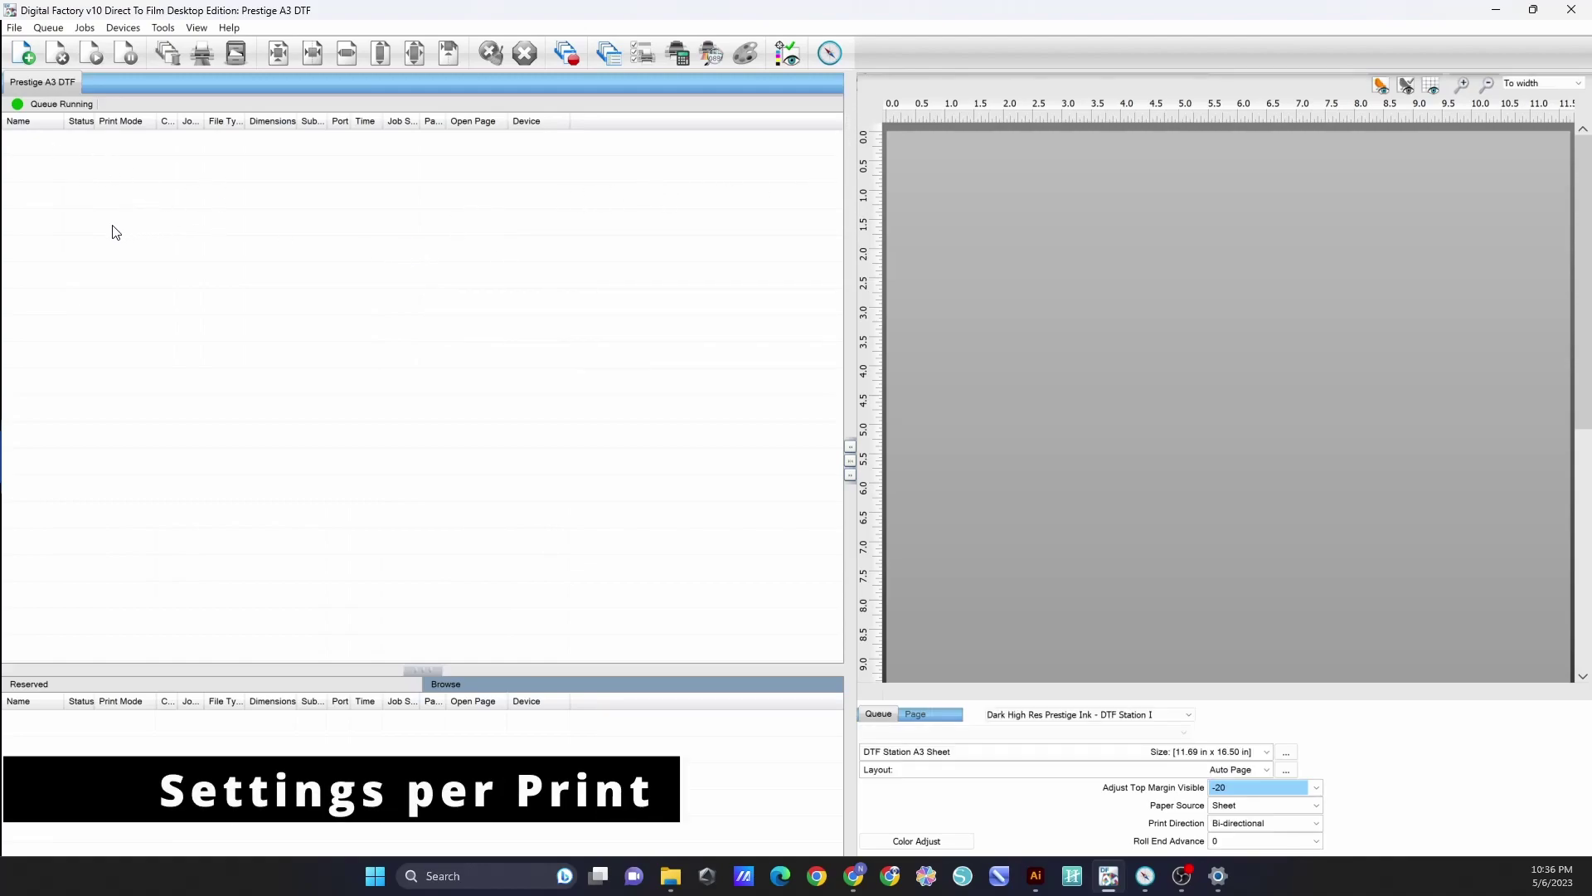
{"action": "left_click", "coordinate": [47, 27]}
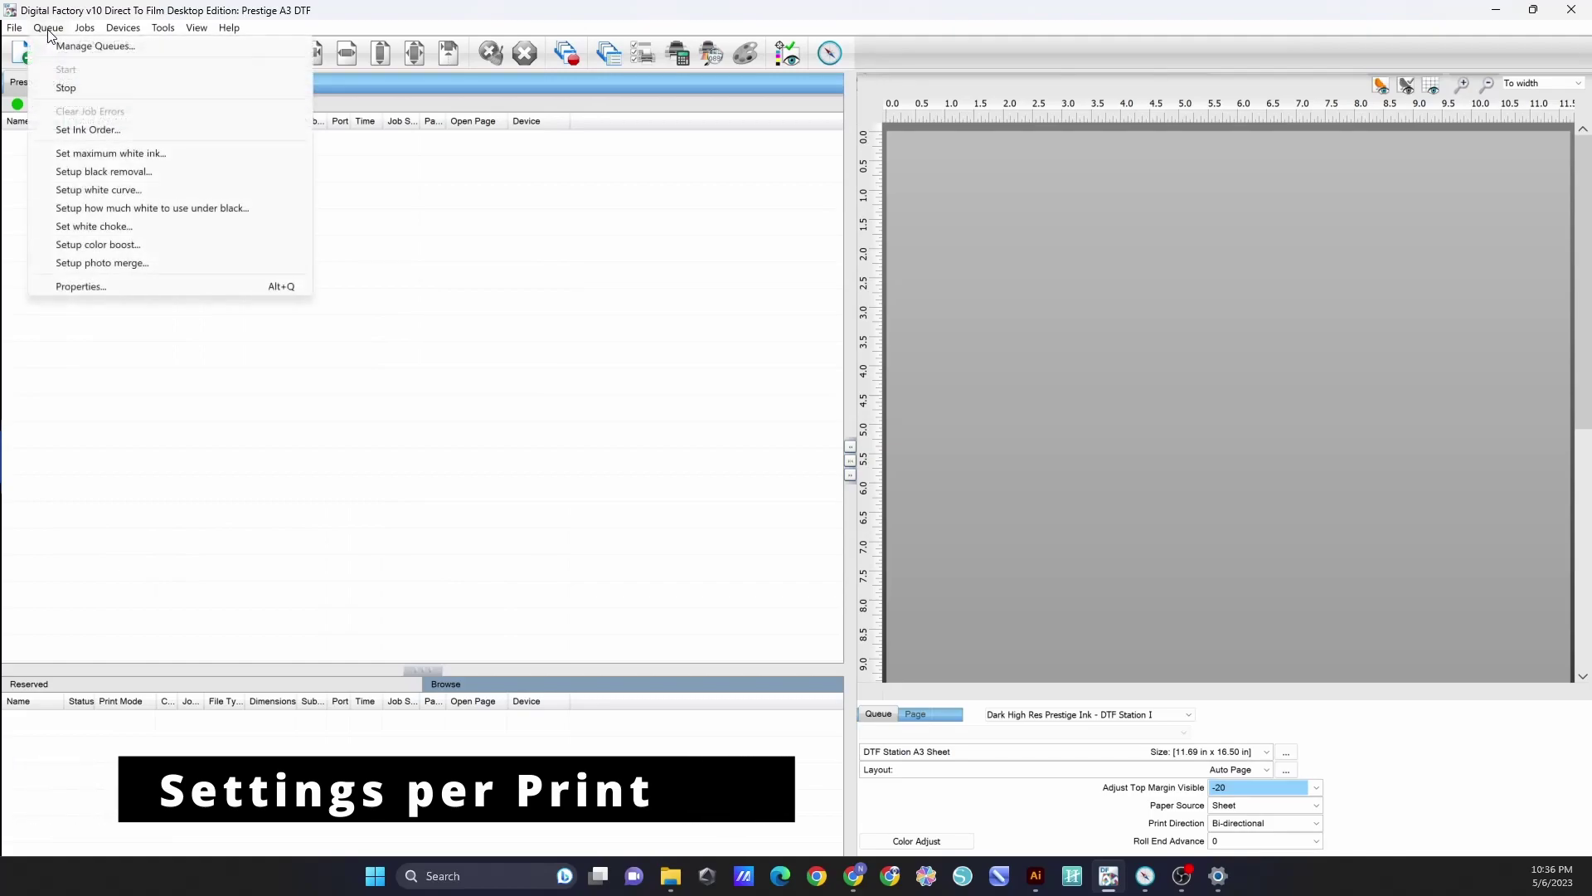
{"action": "left_click", "coordinate": [551, 257]}
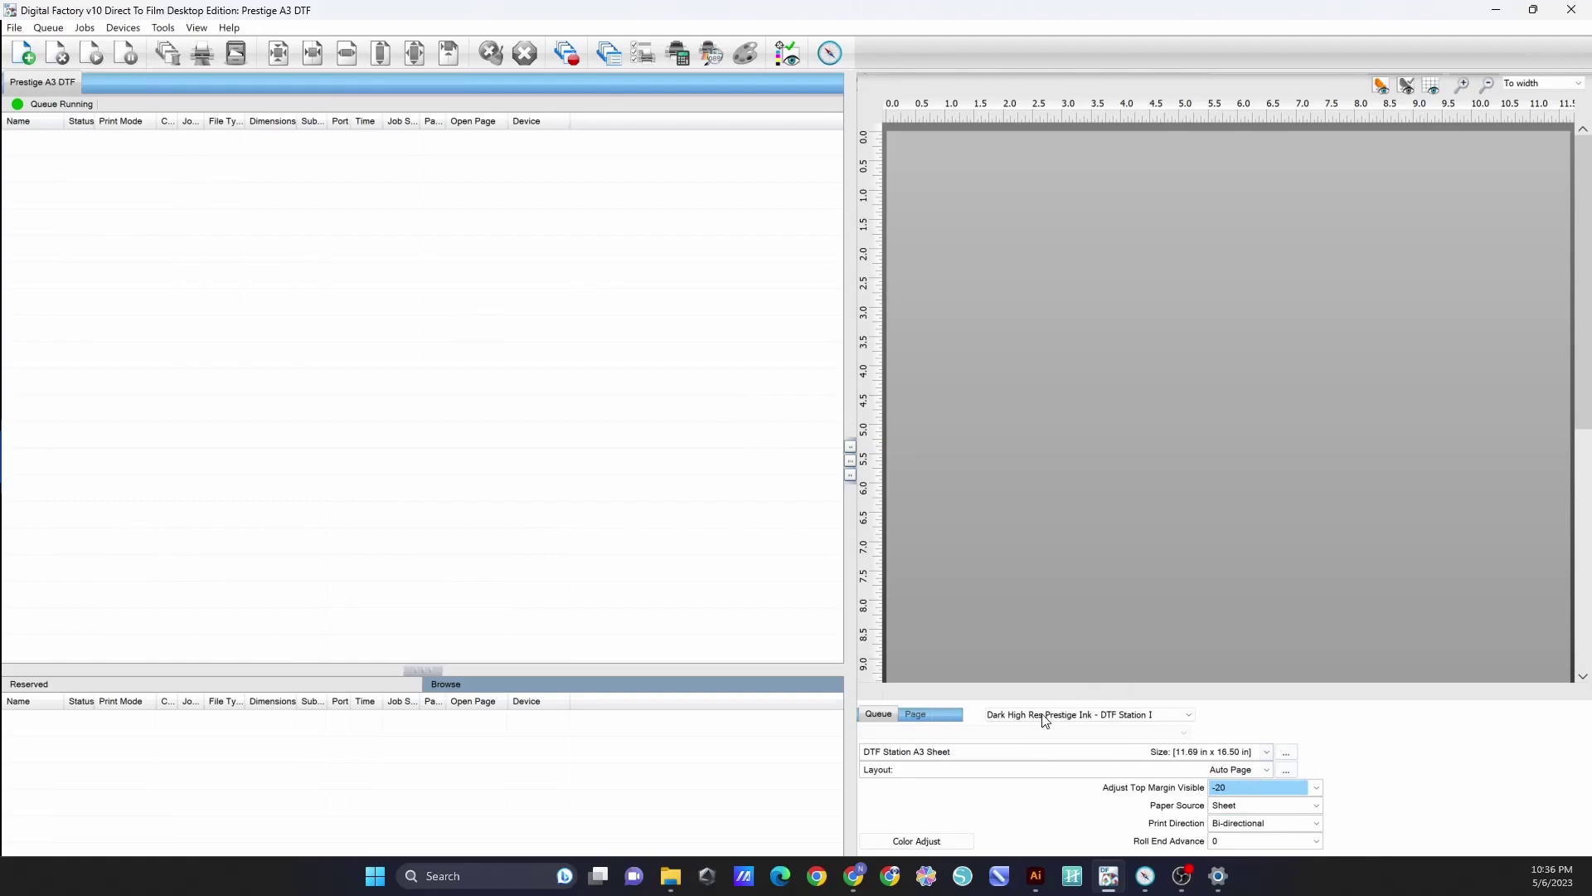
{"action": "left_click", "coordinate": [1268, 755]}
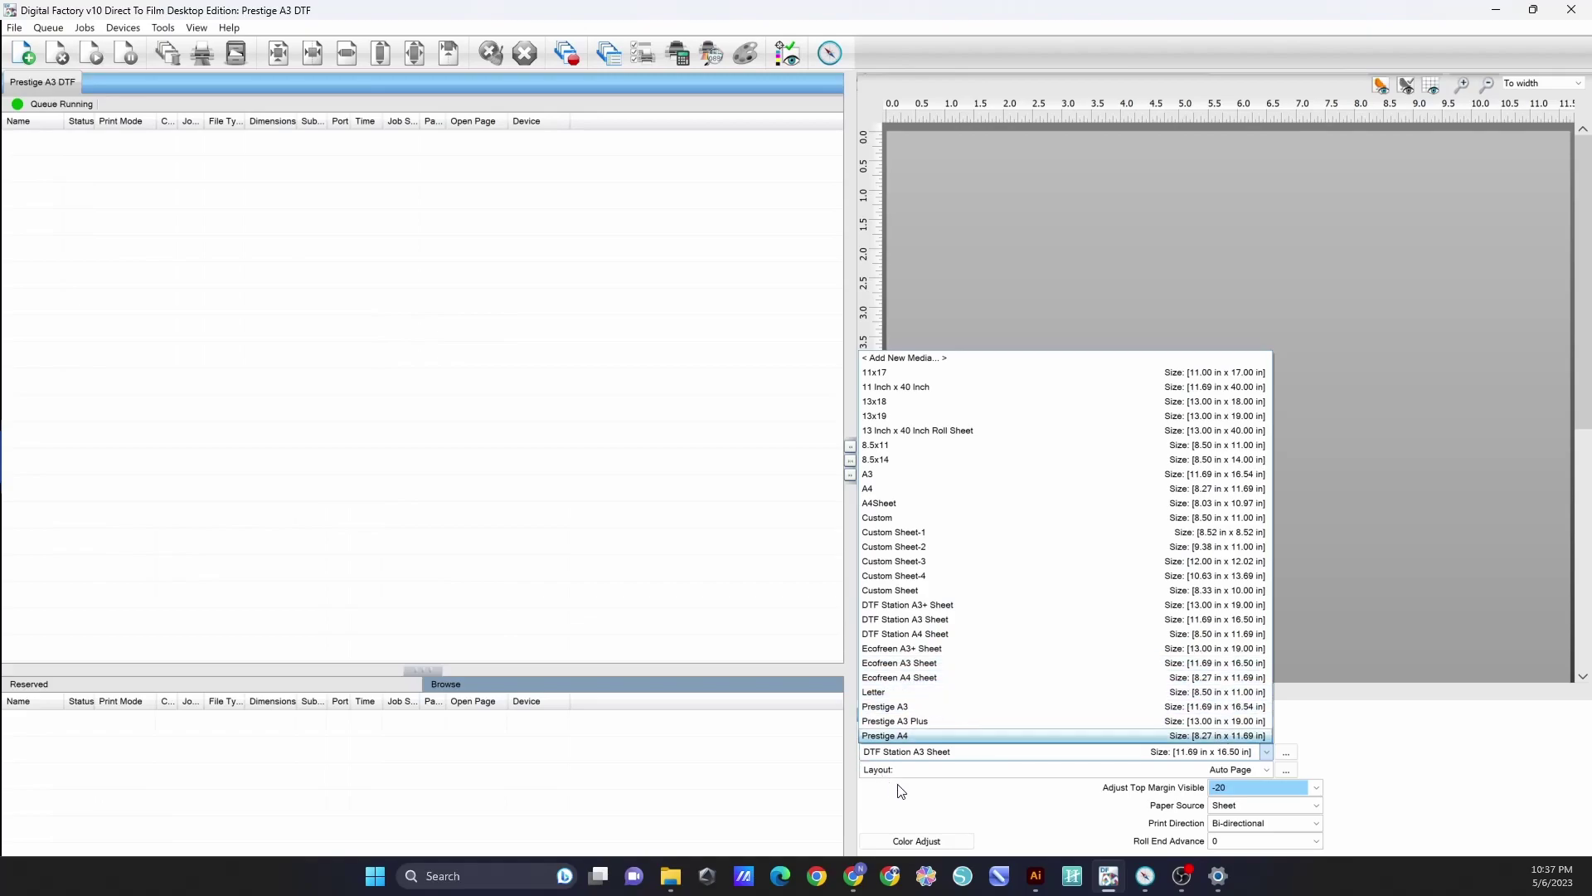
{"action": "left_click", "coordinate": [952, 796]}
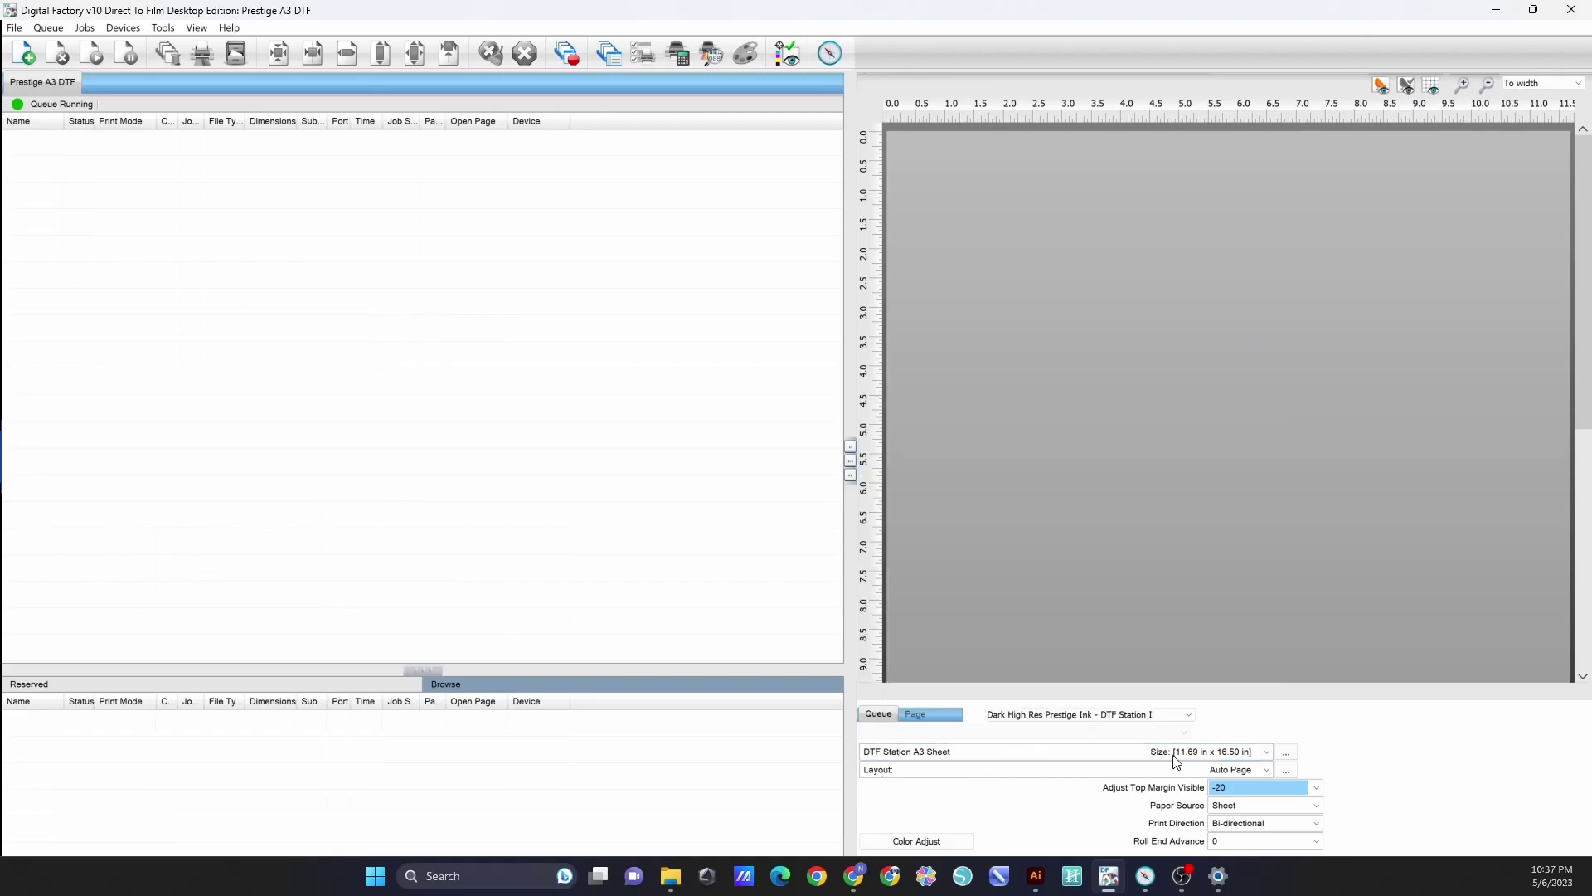
{"action": "left_click", "coordinate": [926, 844]}
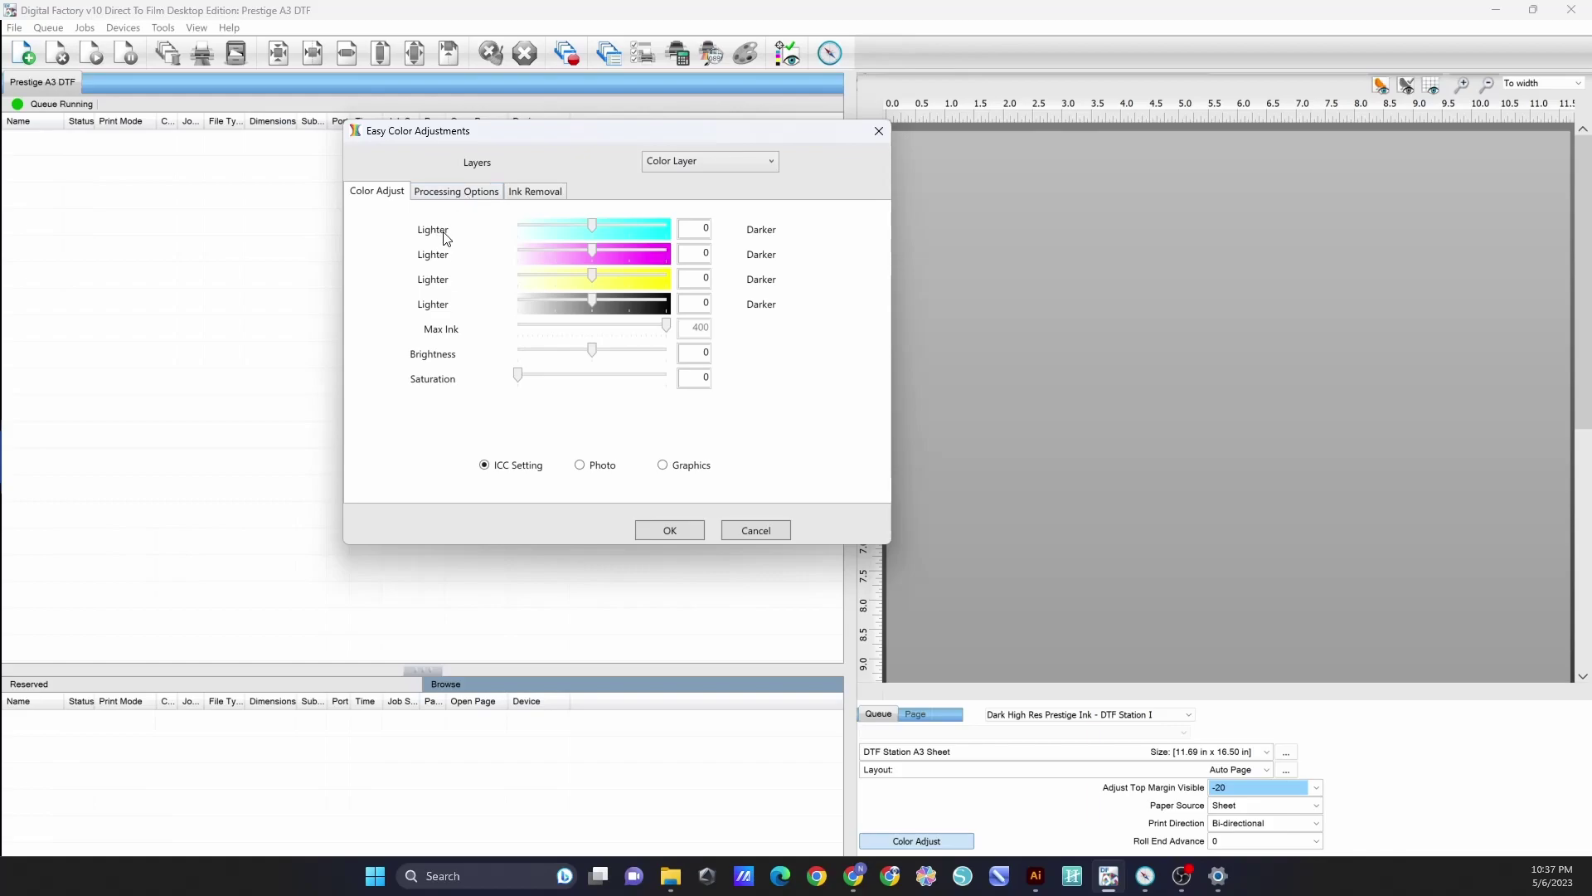
{"action": "left_click", "coordinate": [462, 194]}
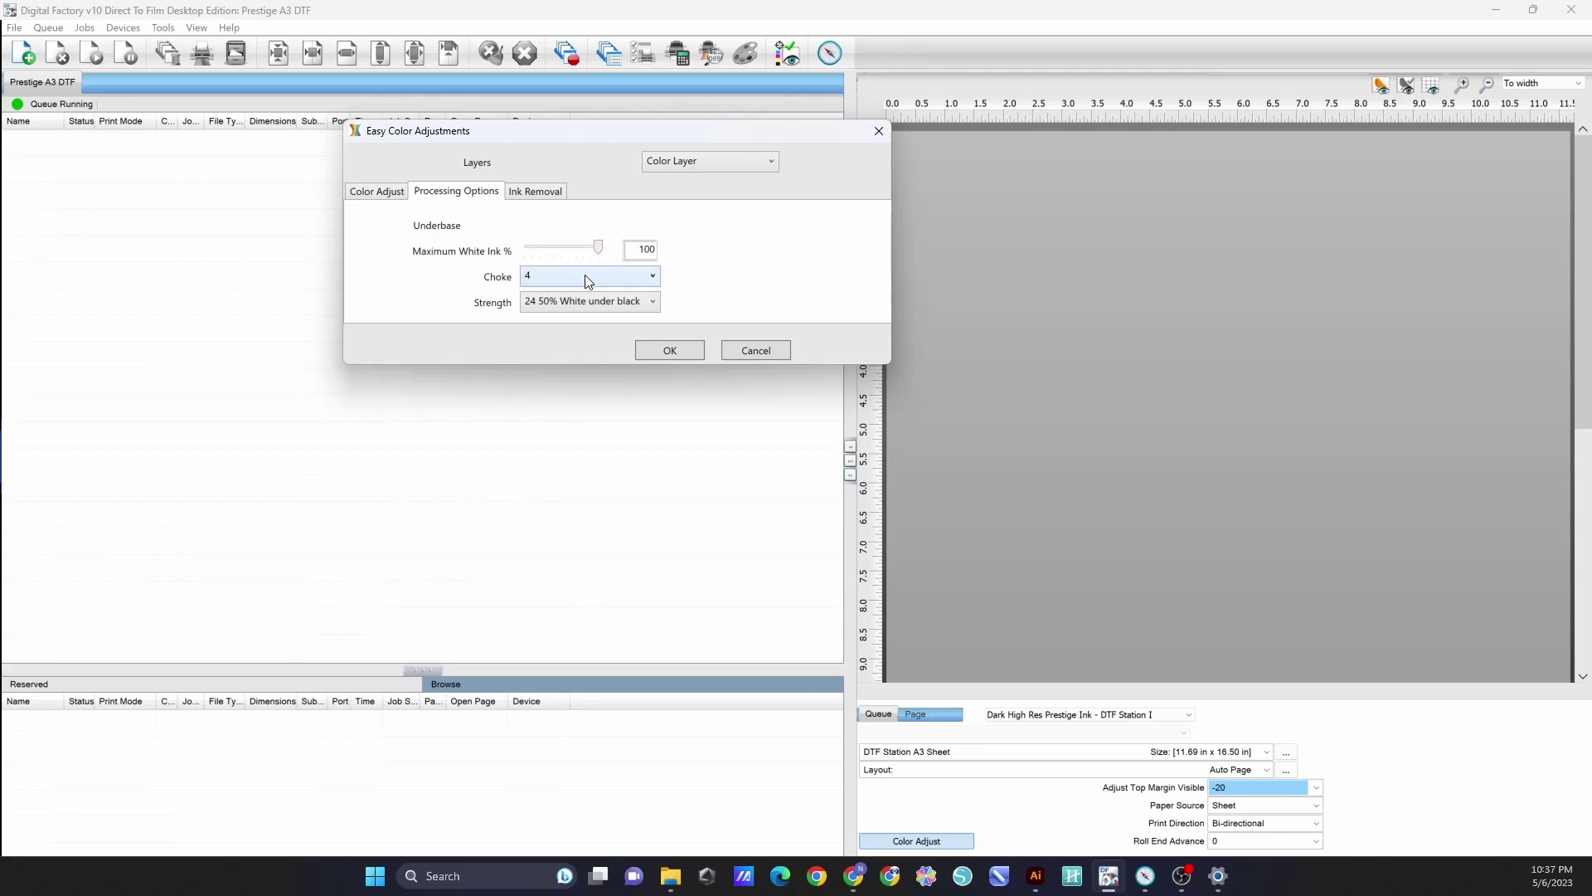
{"action": "left_click", "coordinate": [546, 277]}
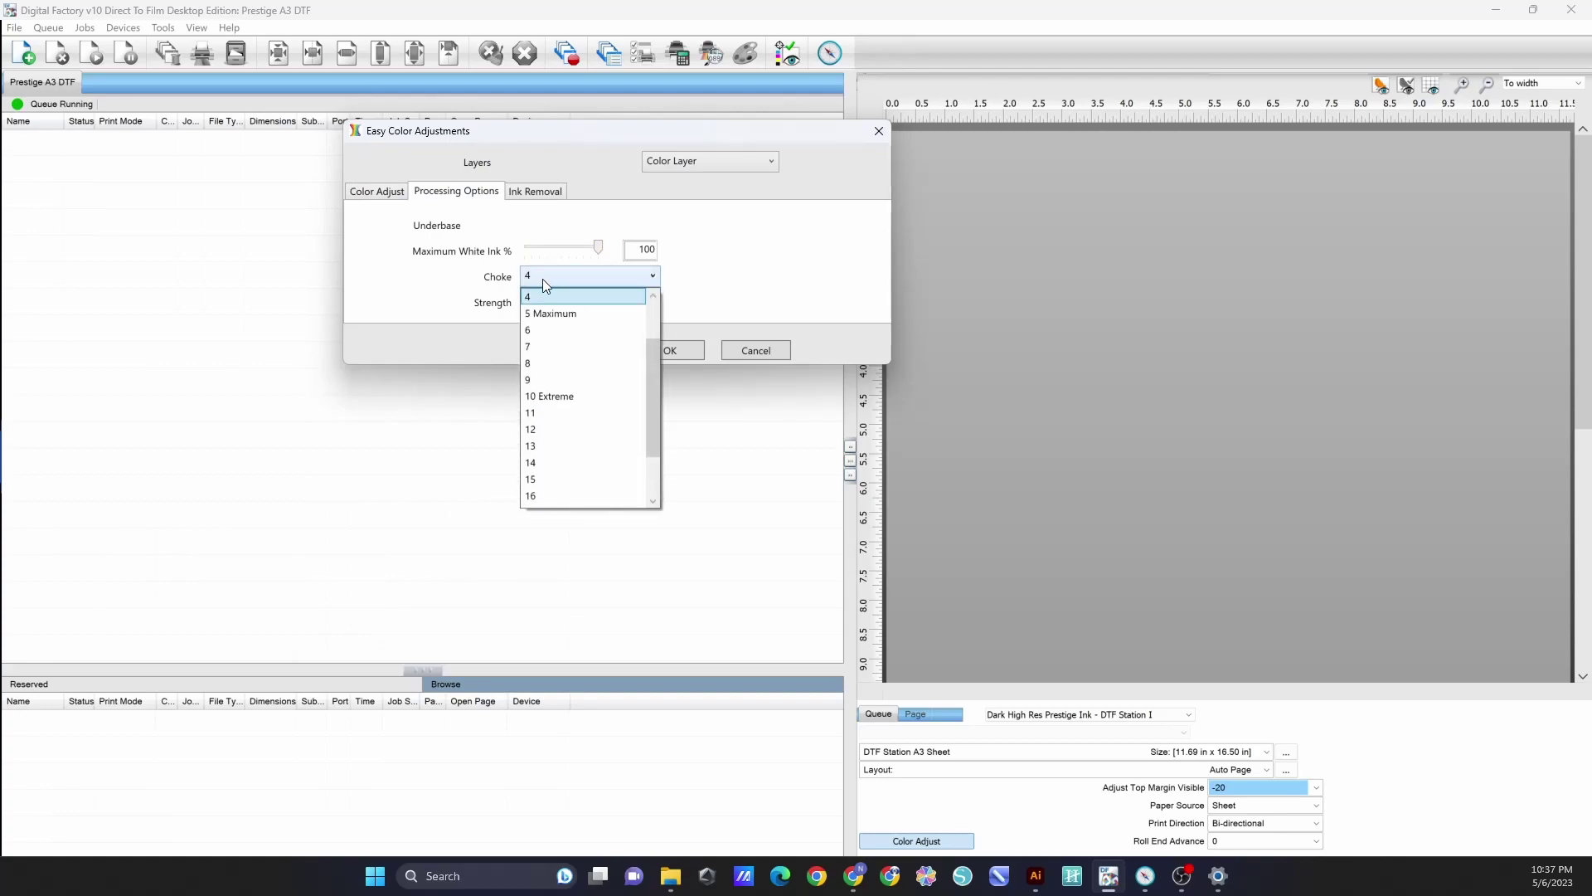
{"action": "left_click_drag", "start_coordinate": [653, 376], "coordinate": [639, 345]}
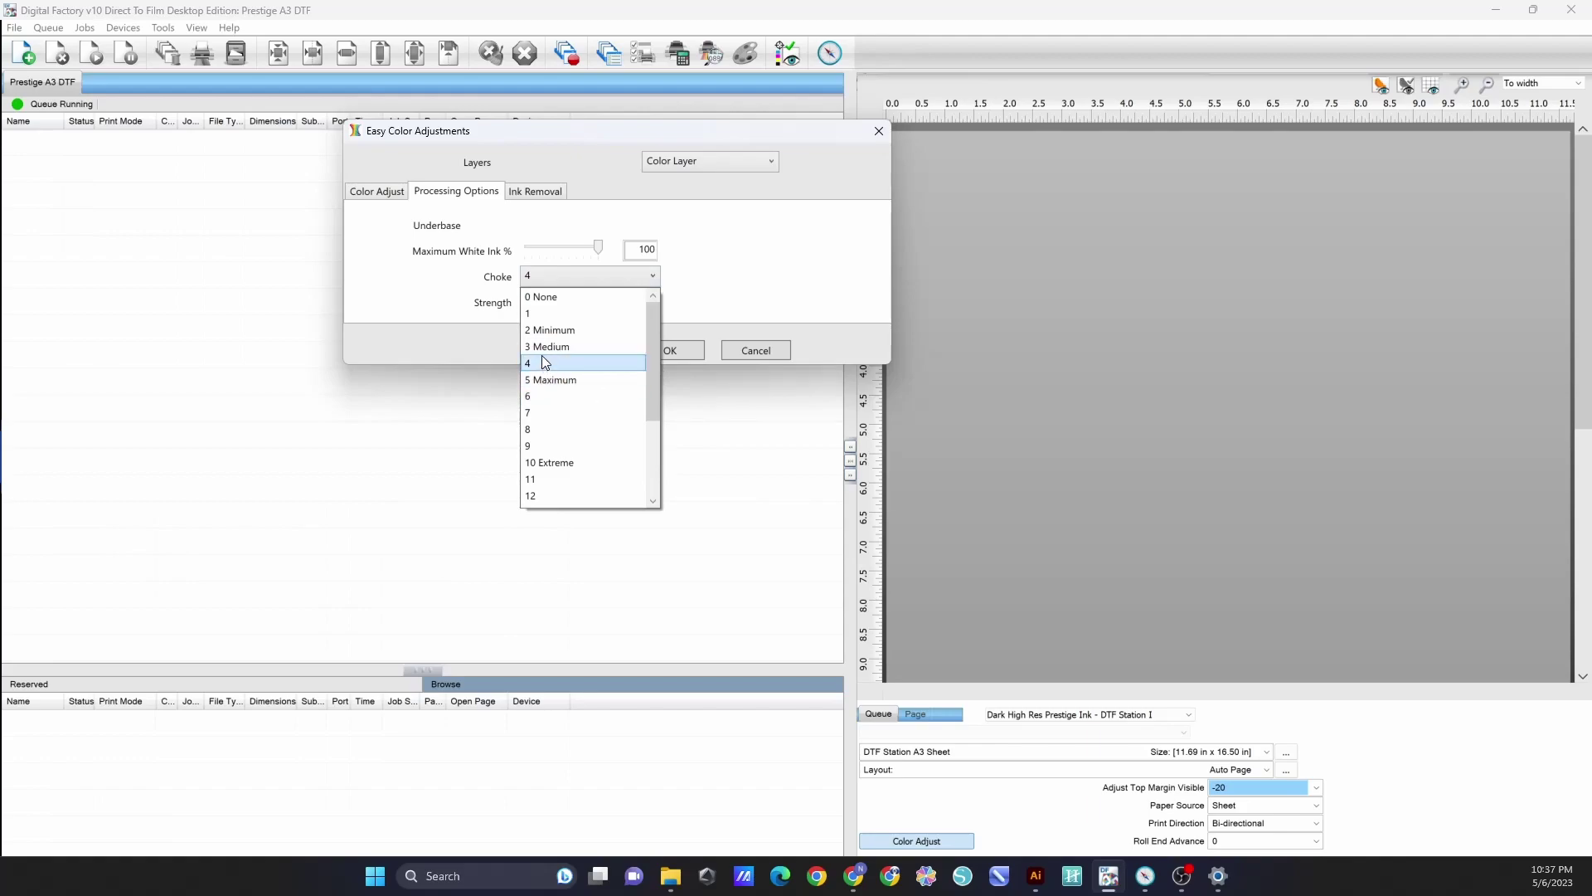
{"action": "left_click", "coordinate": [713, 278]}
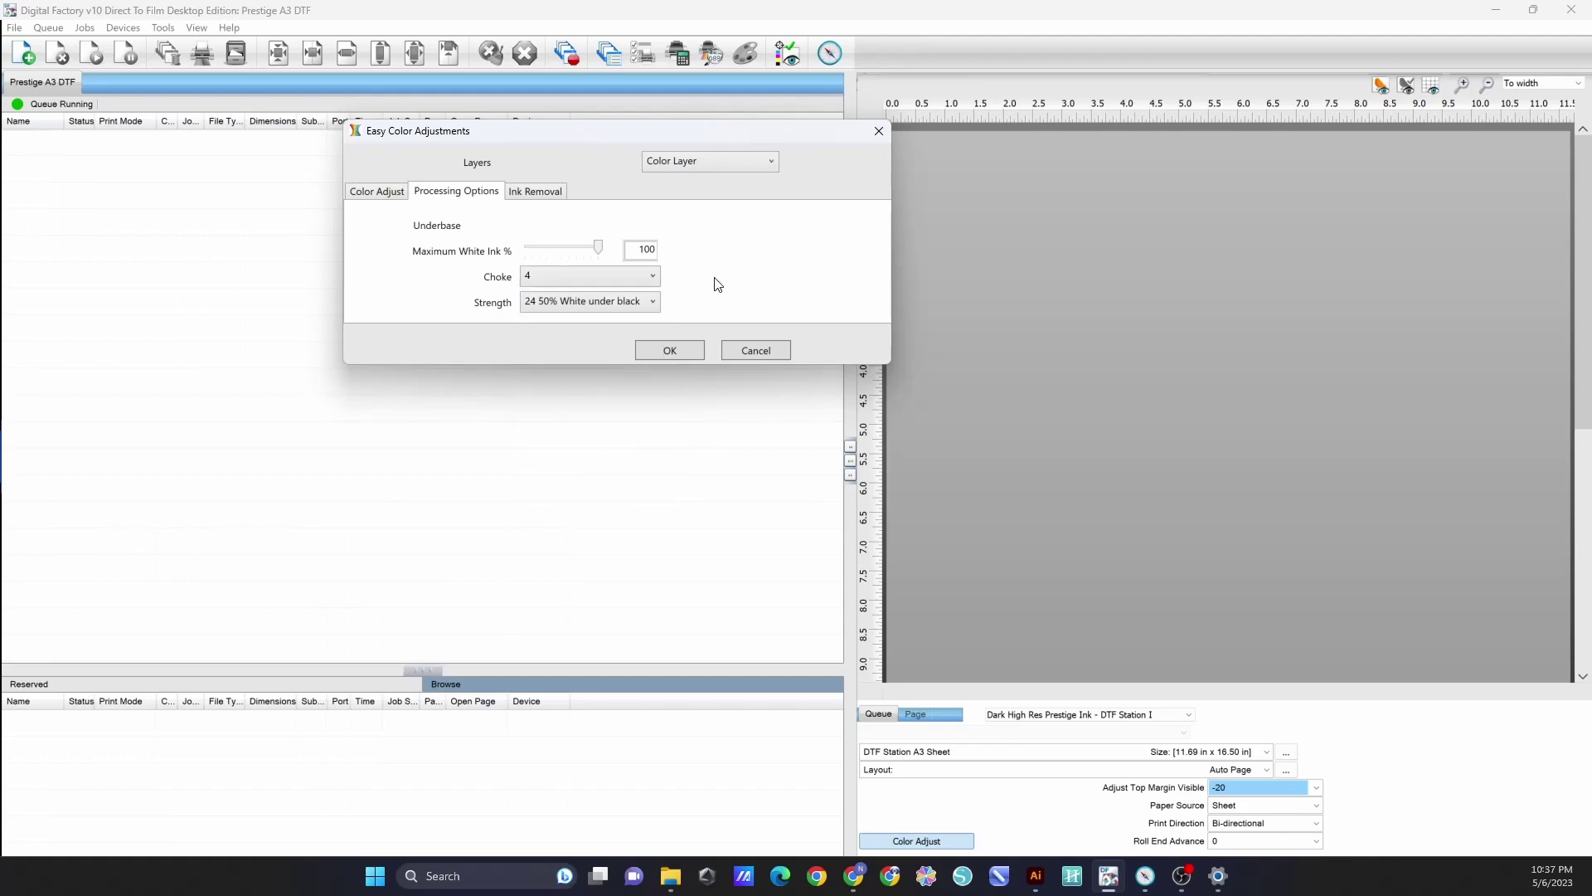
{"action": "left_click", "coordinate": [579, 303]}
Set underbase strength to 90% white under black and choke to 3 Medium.
{"action": "left_click", "coordinate": [586, 304]}
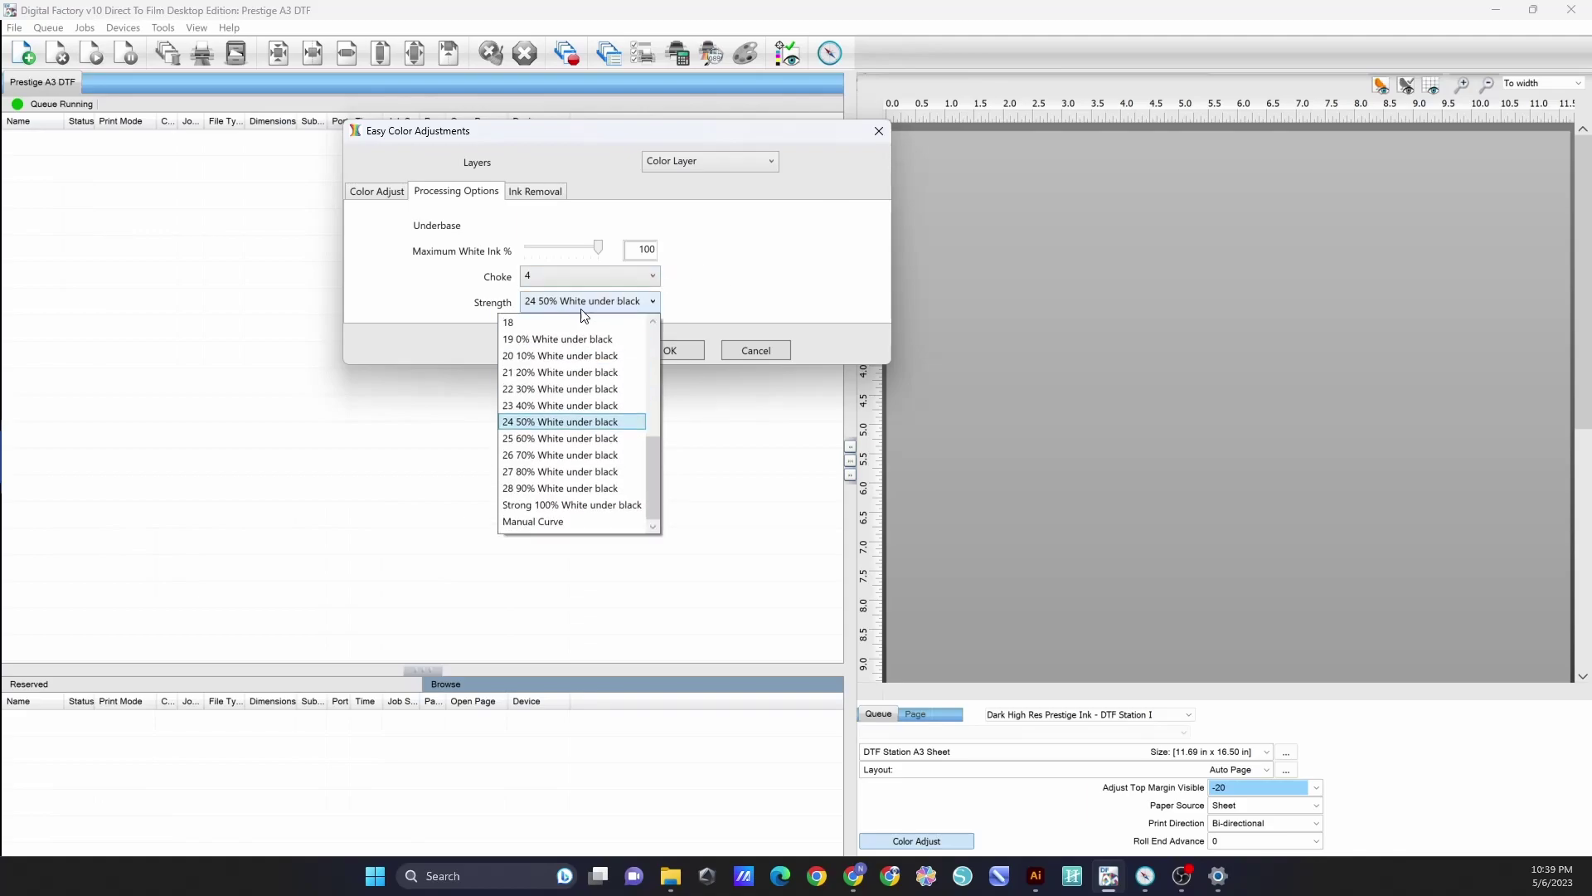
{"action": "left_click", "coordinate": [575, 488]}
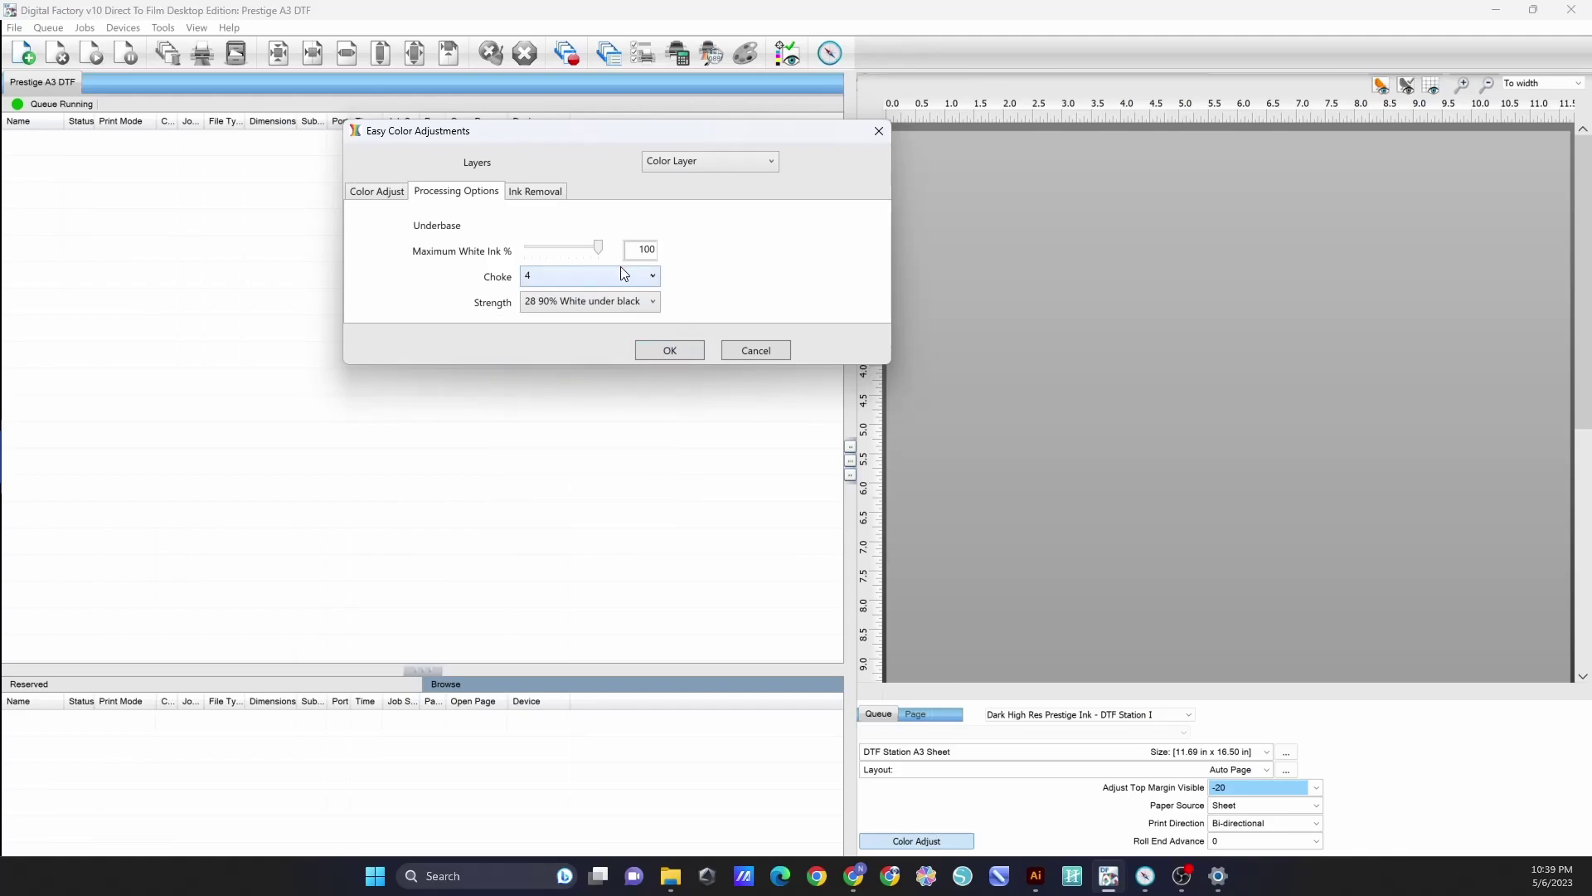
{"action": "left_click", "coordinate": [576, 276]}
{"action": "scroll", "coordinate": [583, 330], "scroll_direction": "up", "scroll_amount": 2}
{"action": "left_click", "coordinate": [576, 344]}
Check the Ink Removal settings, then cancel Easy Color Adjustments.
{"action": "left_click", "coordinate": [535, 192]}
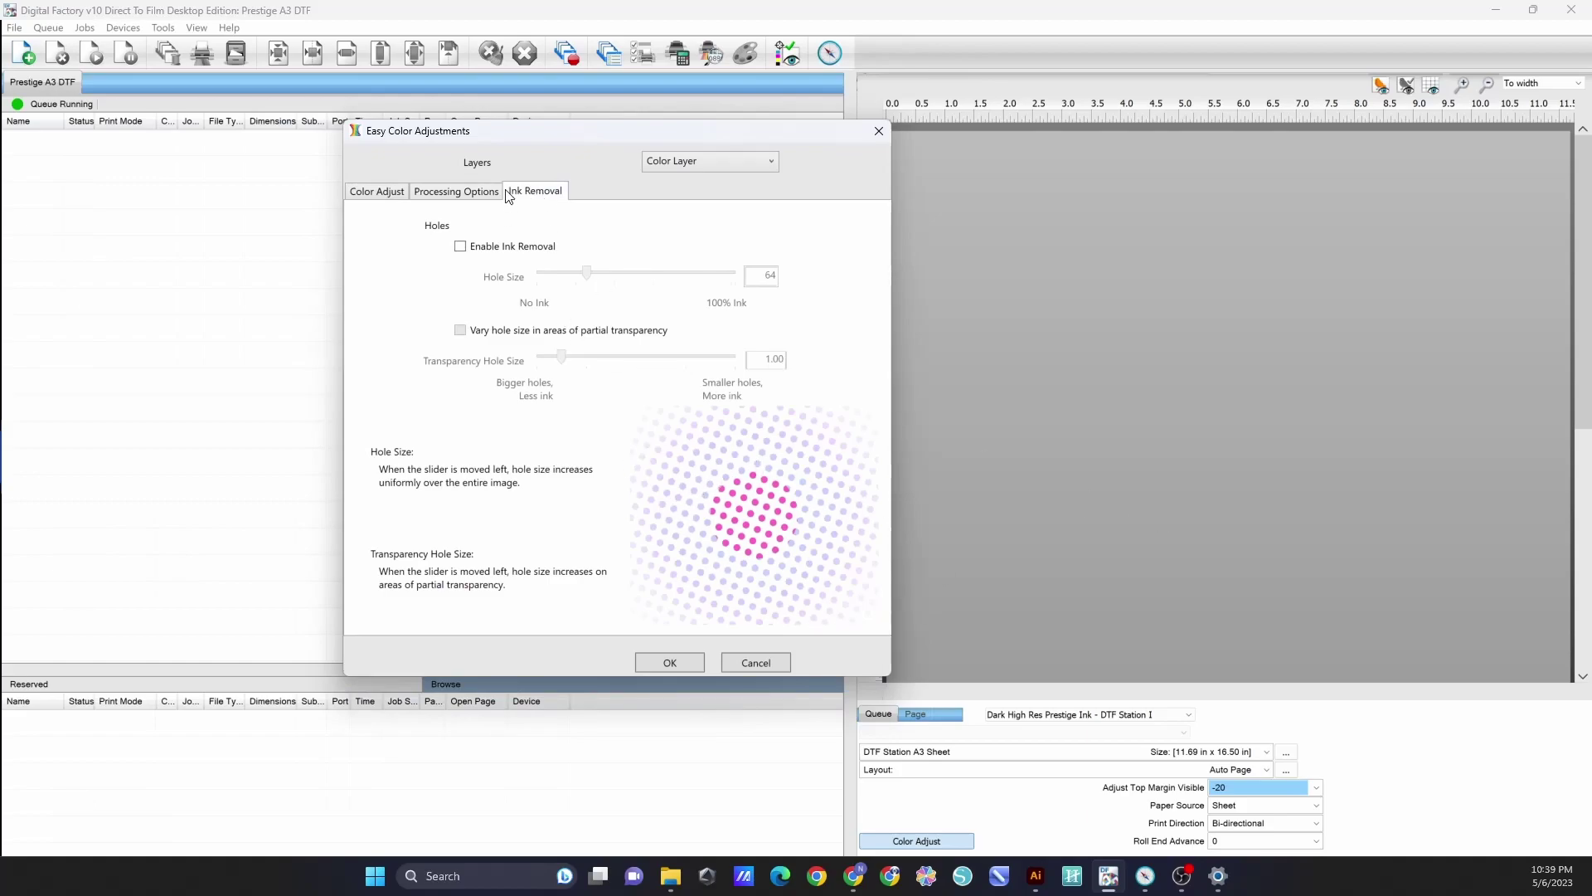
{"action": "left_click", "coordinate": [469, 196]}
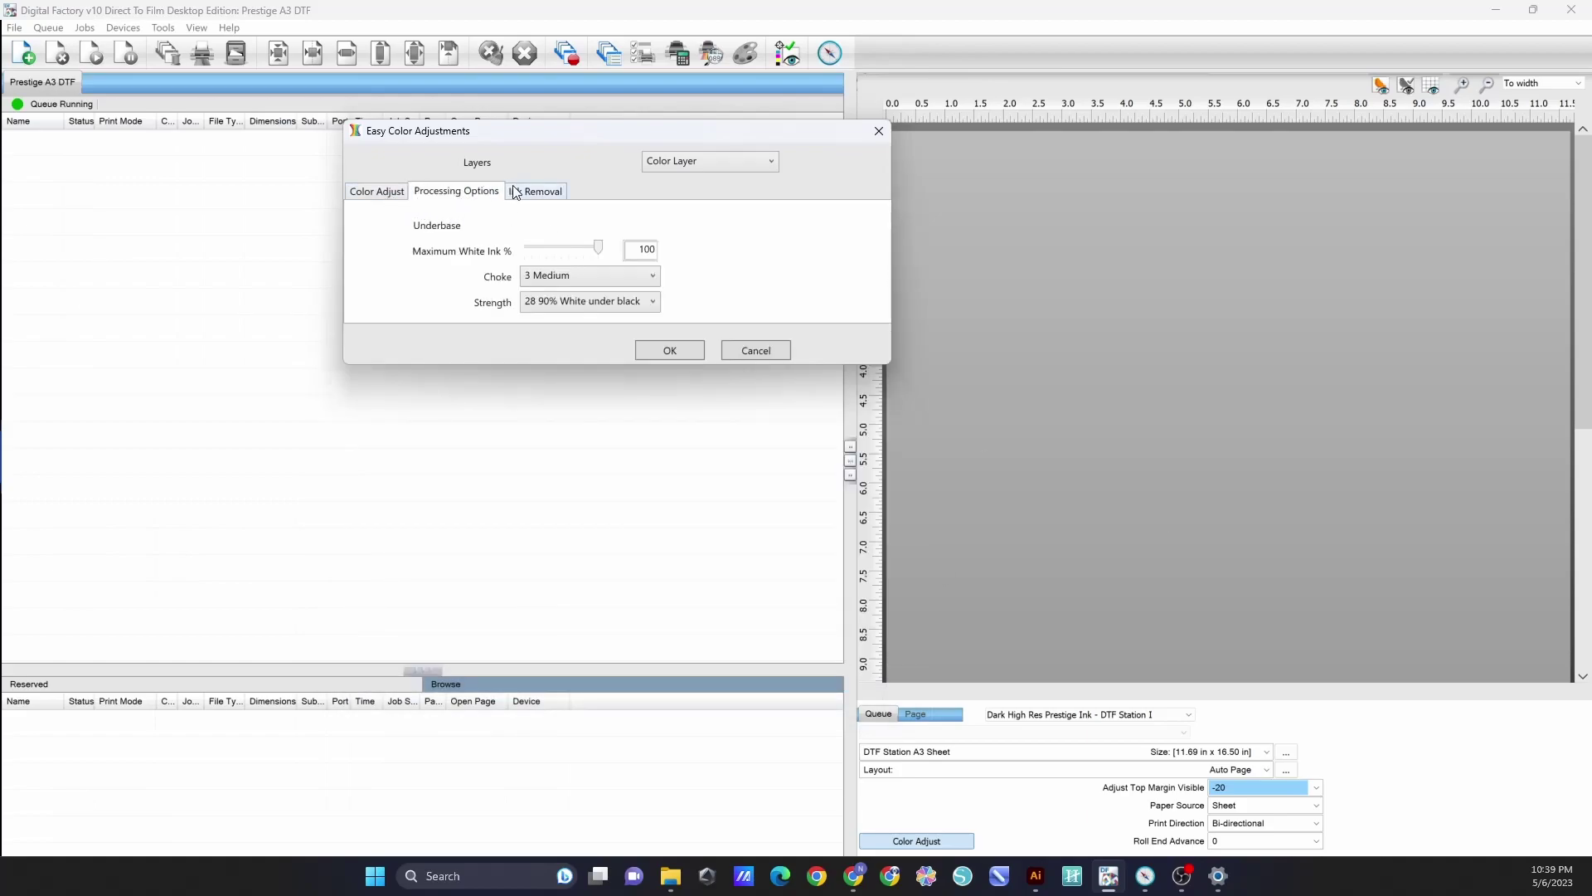
{"action": "left_click", "coordinate": [528, 192]}
{"action": "left_click", "coordinate": [439, 201]}
{"action": "left_click", "coordinate": [510, 194]}
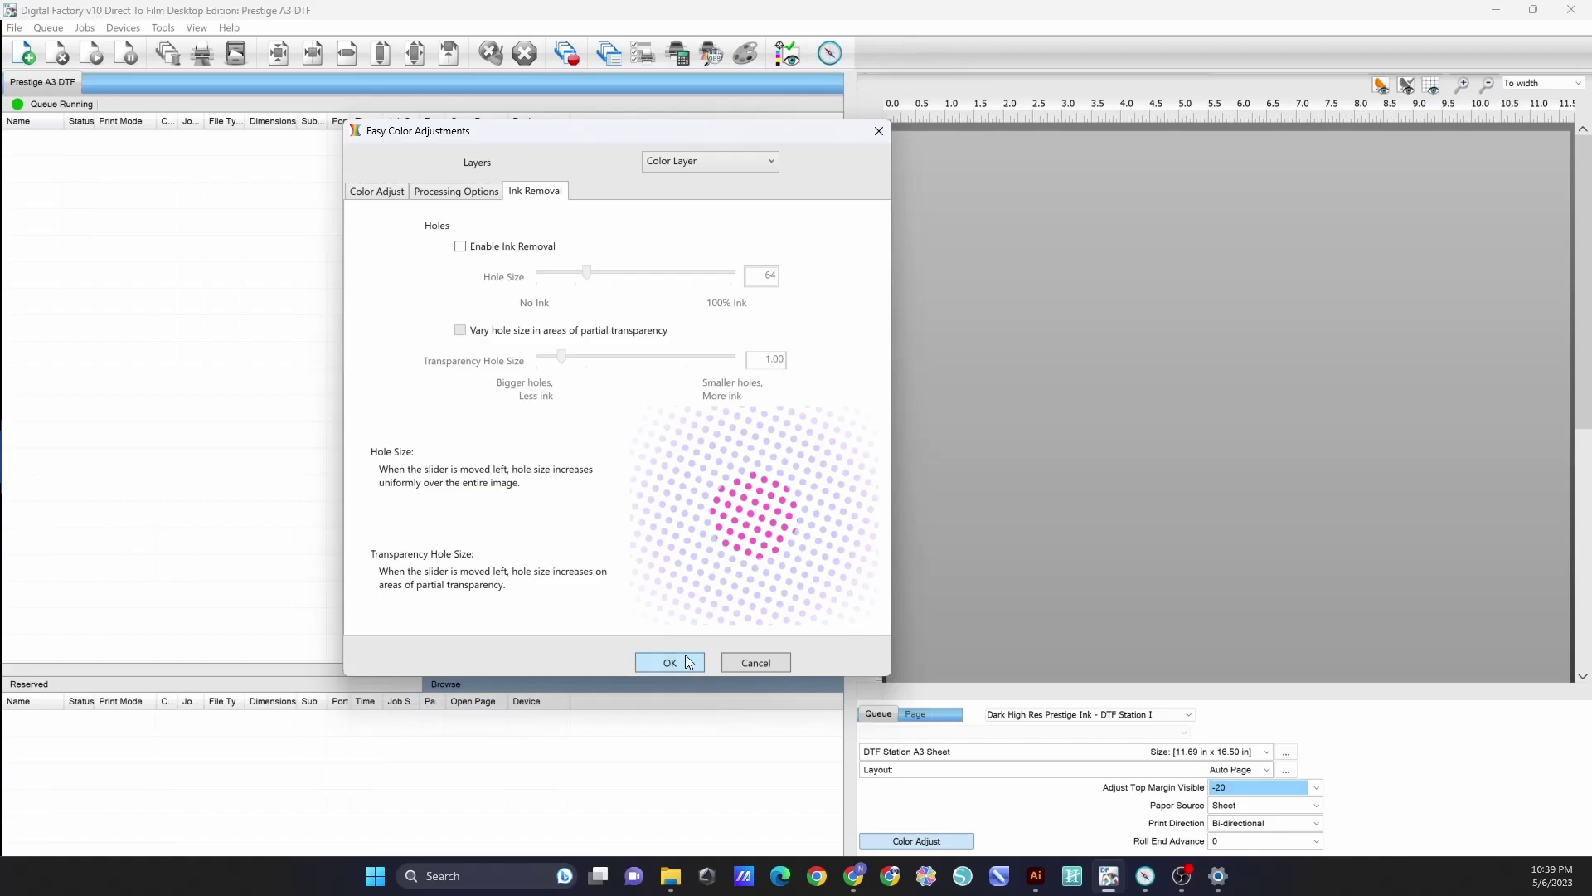
{"action": "left_click", "coordinate": [753, 664]}
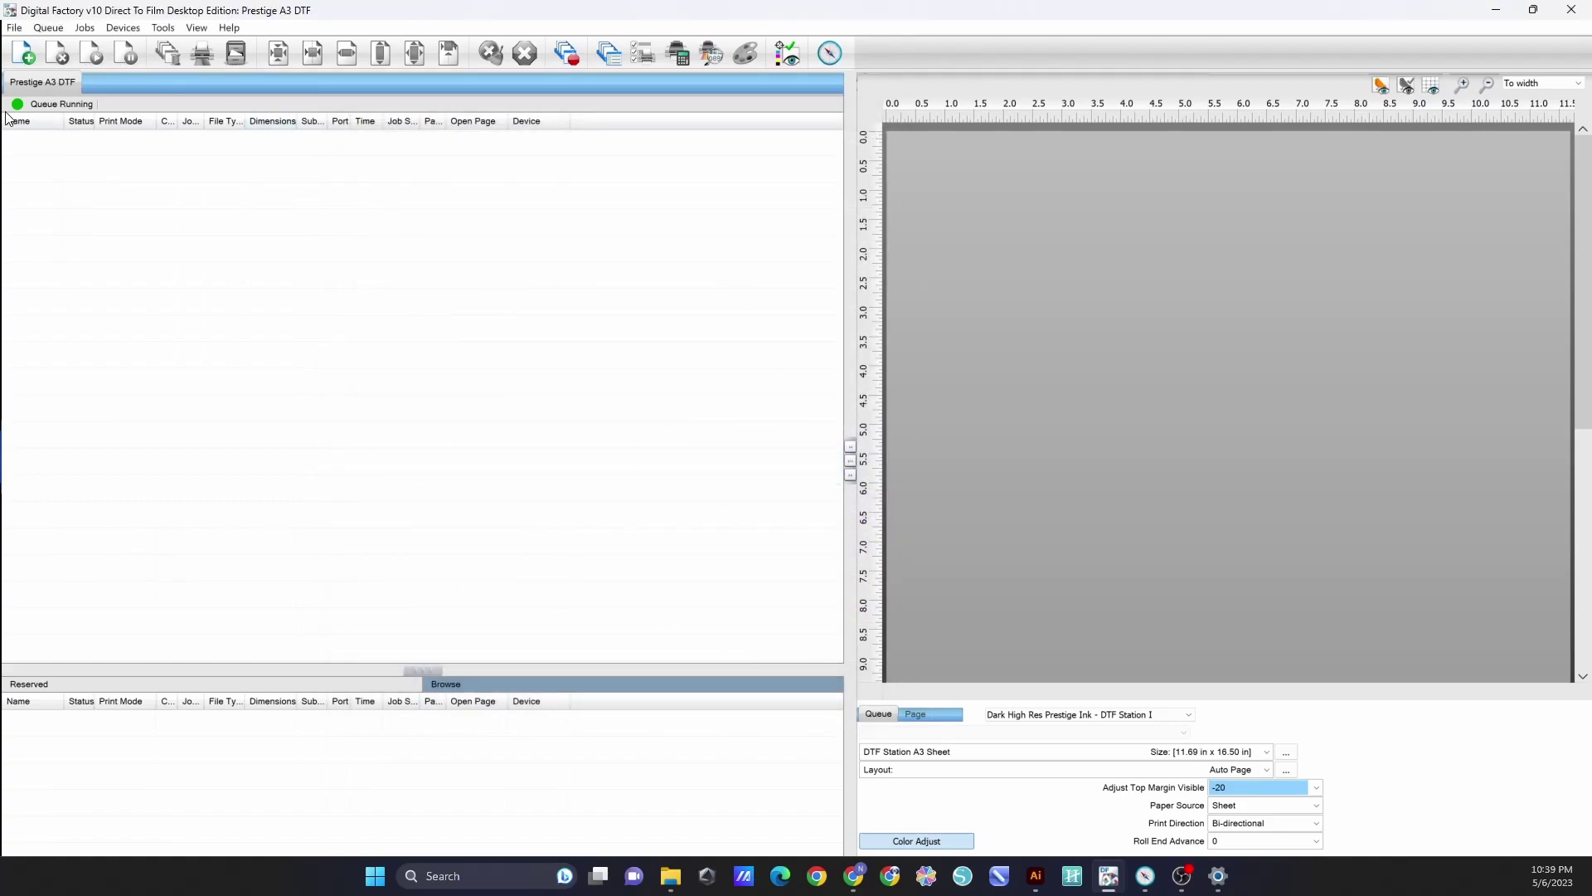
{"action": "left_click", "coordinate": [1188, 716]}
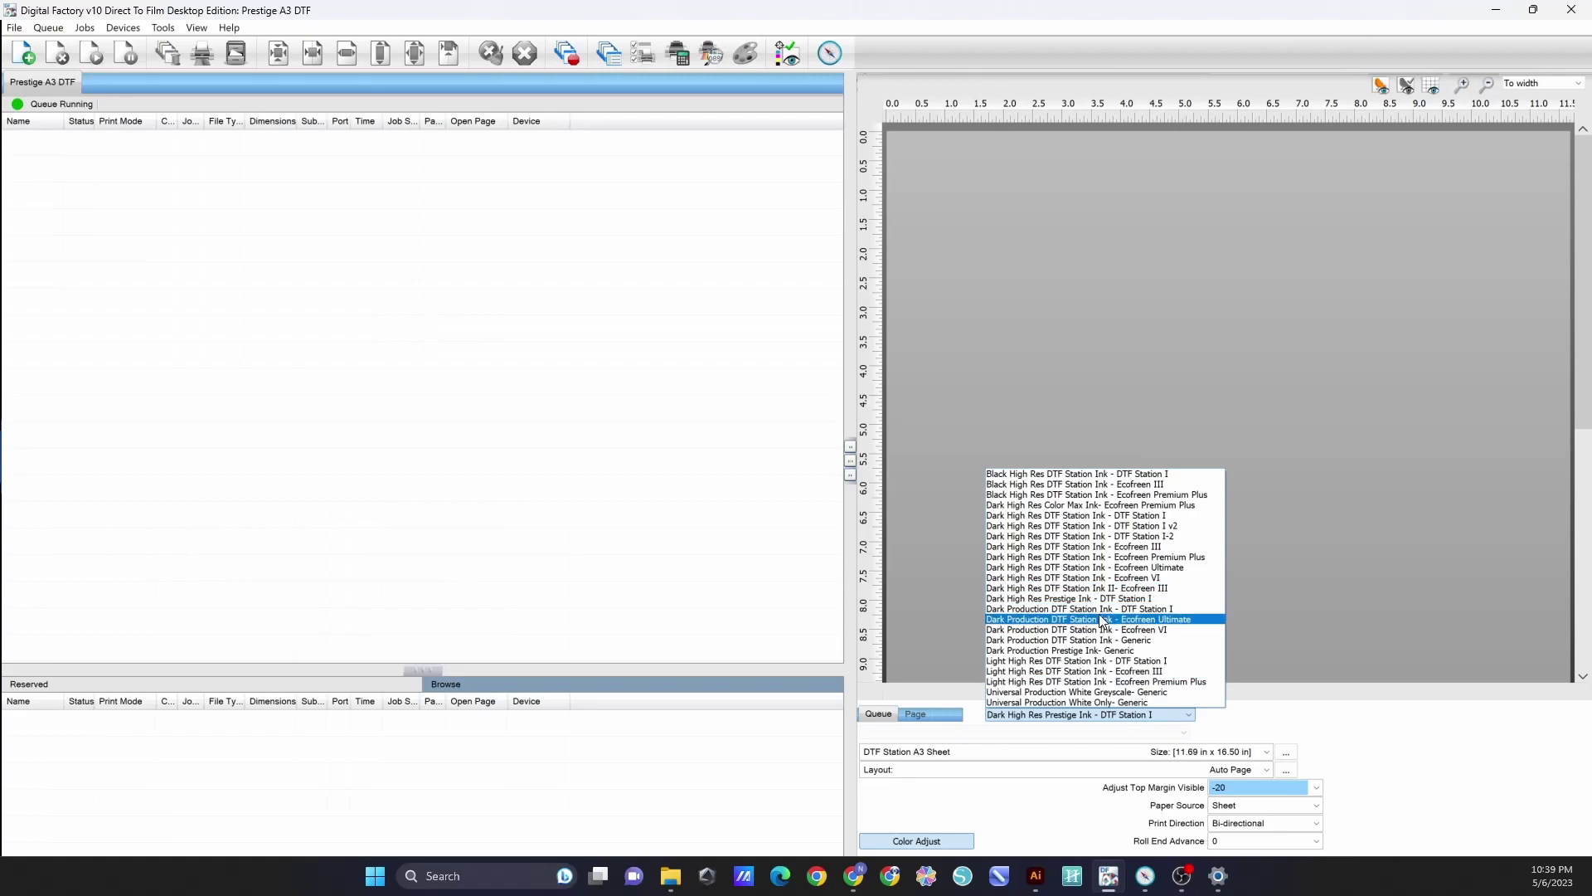
{"action": "left_click", "coordinate": [1279, 713]}
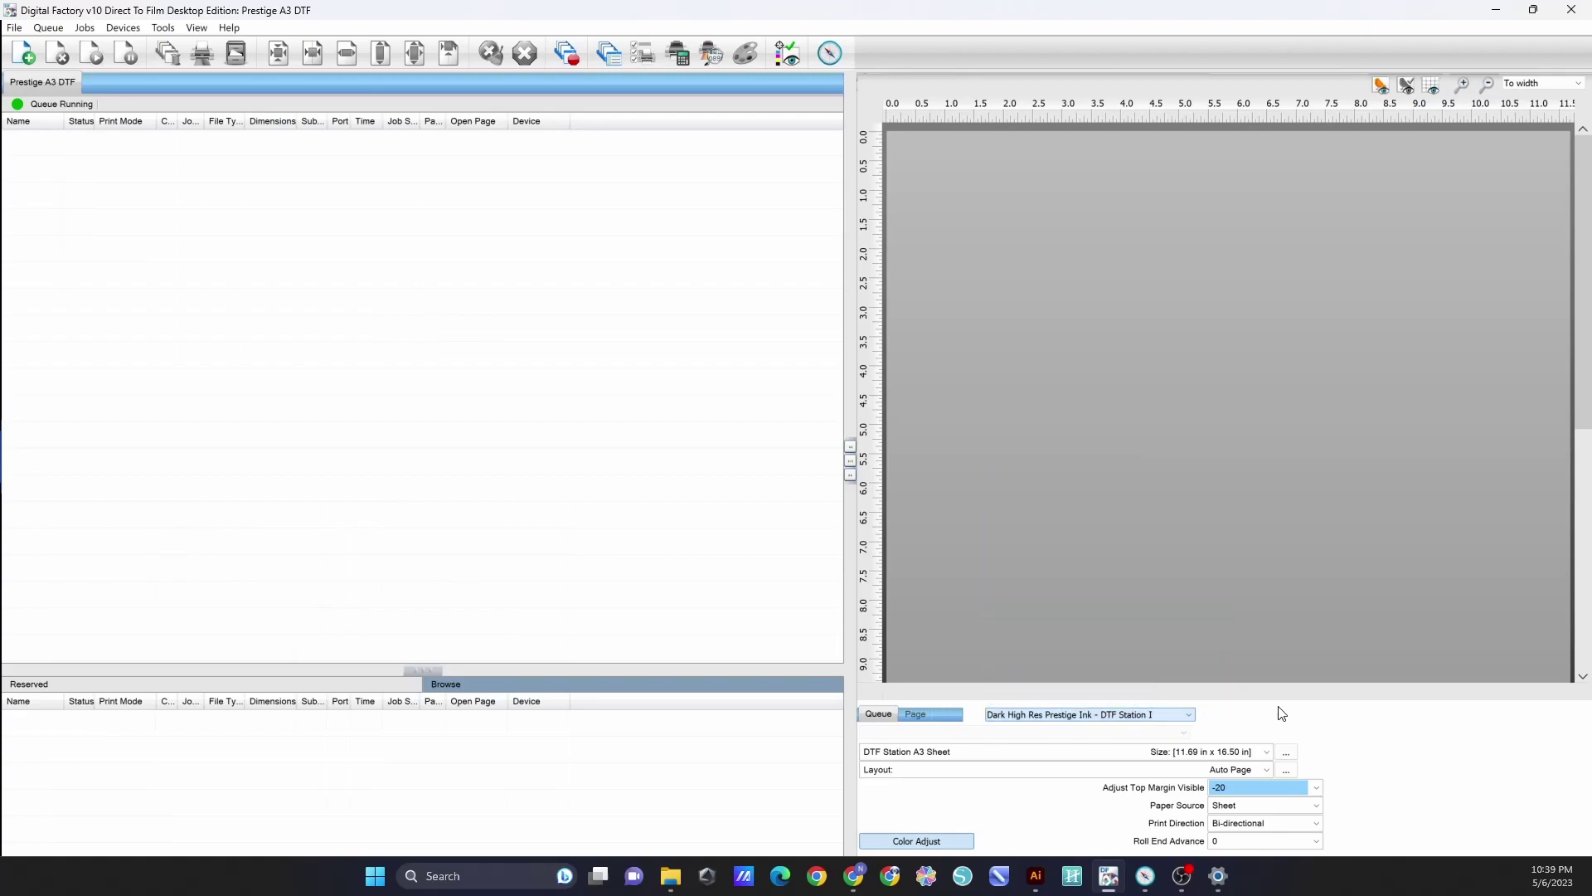
{"action": "left_click", "coordinate": [959, 852]}
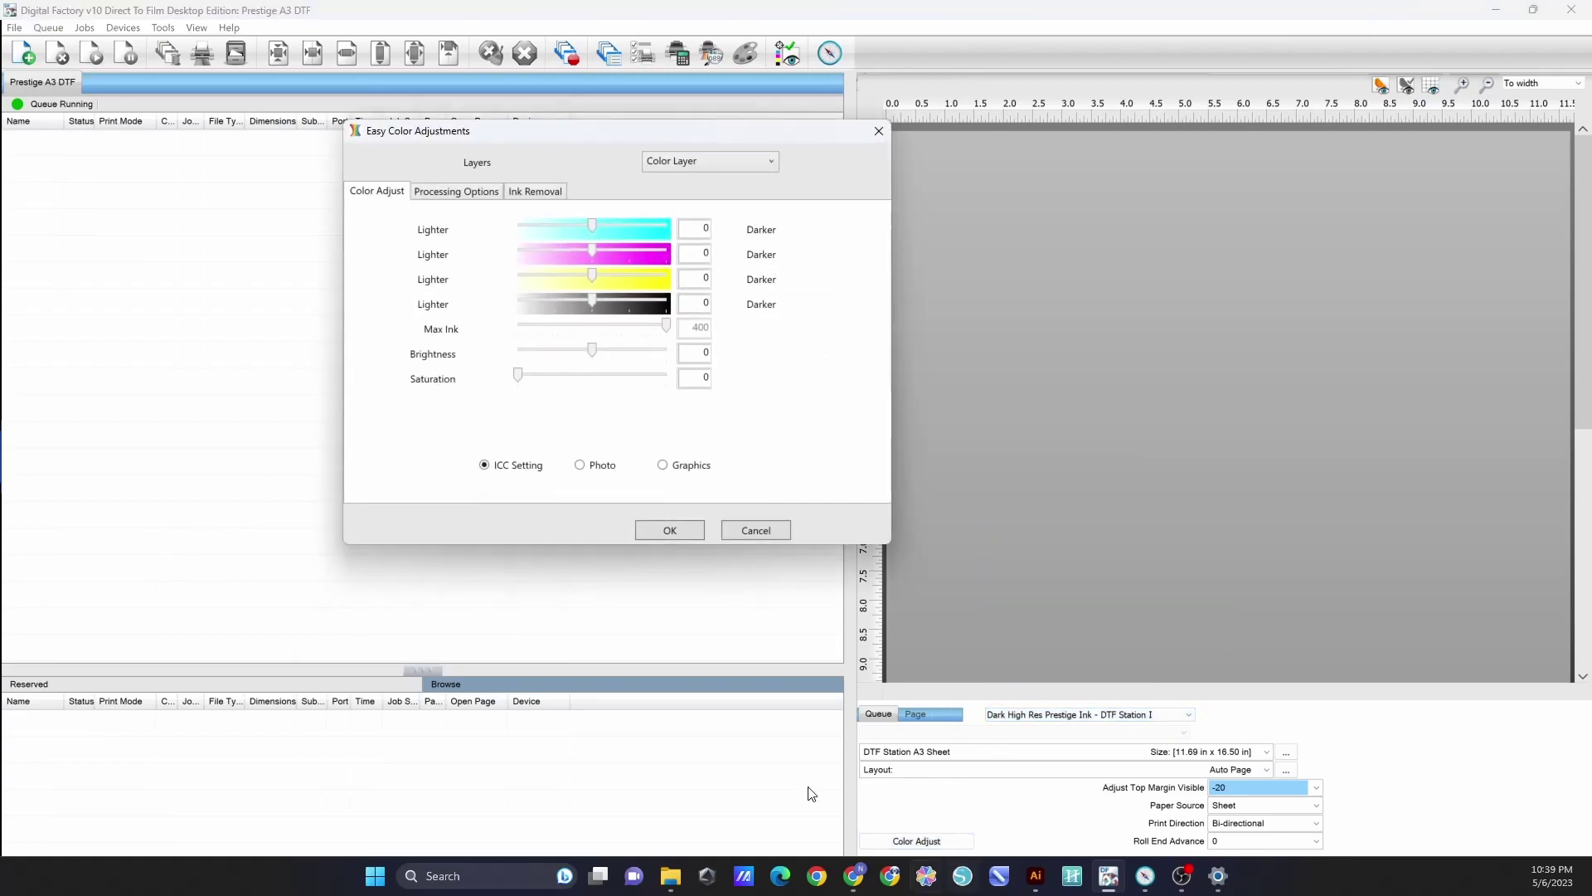
{"action": "left_click", "coordinate": [465, 192]}
{"action": "left_click", "coordinate": [579, 302]}
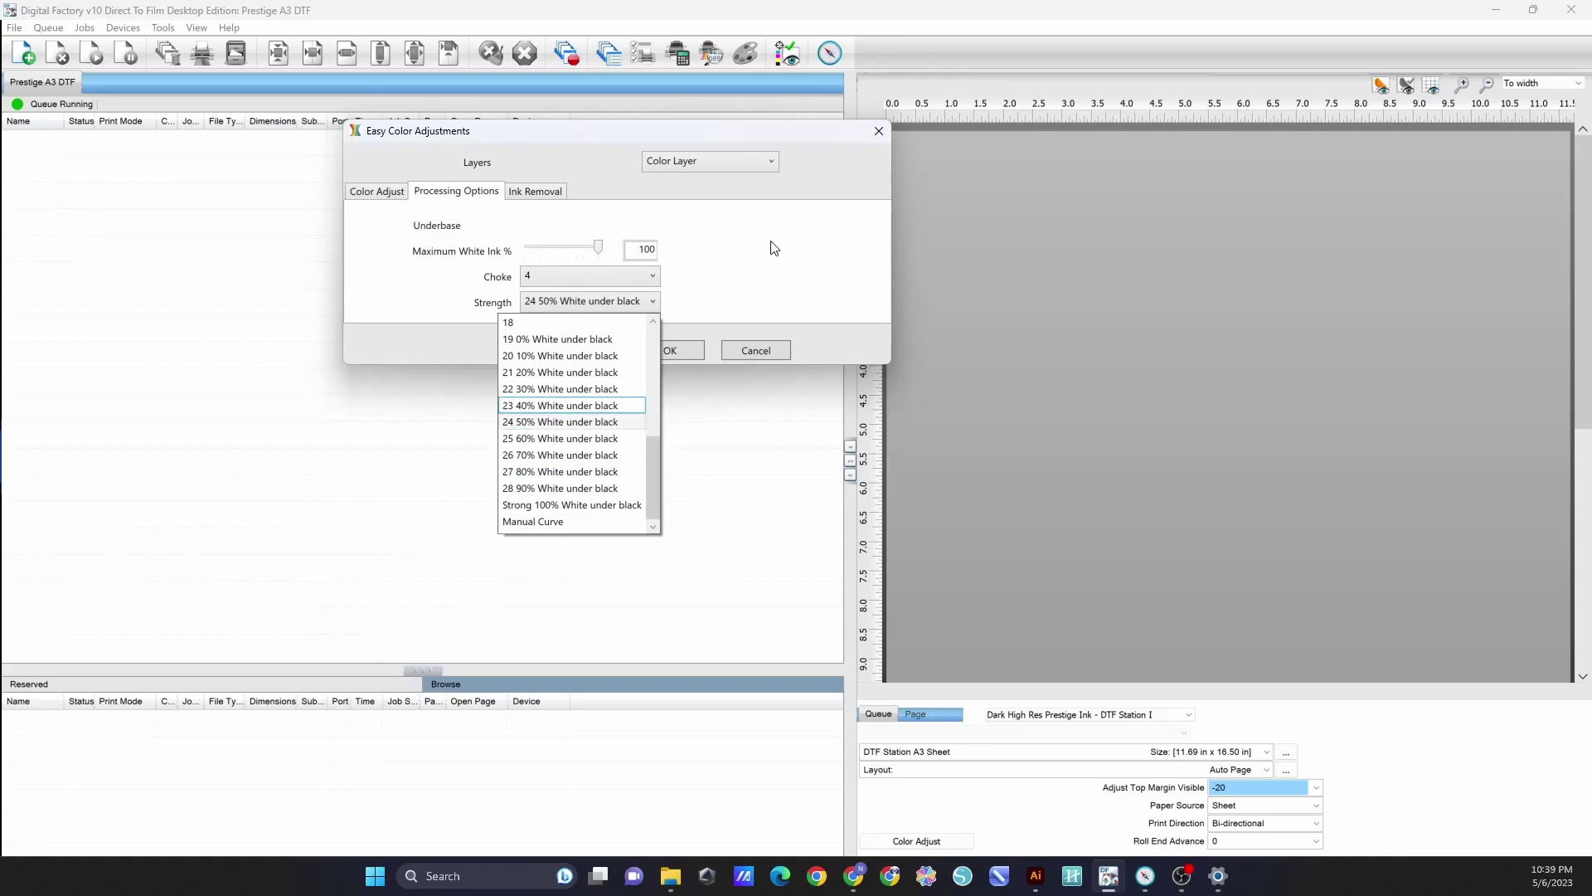
{"action": "left_click", "coordinate": [747, 292]}
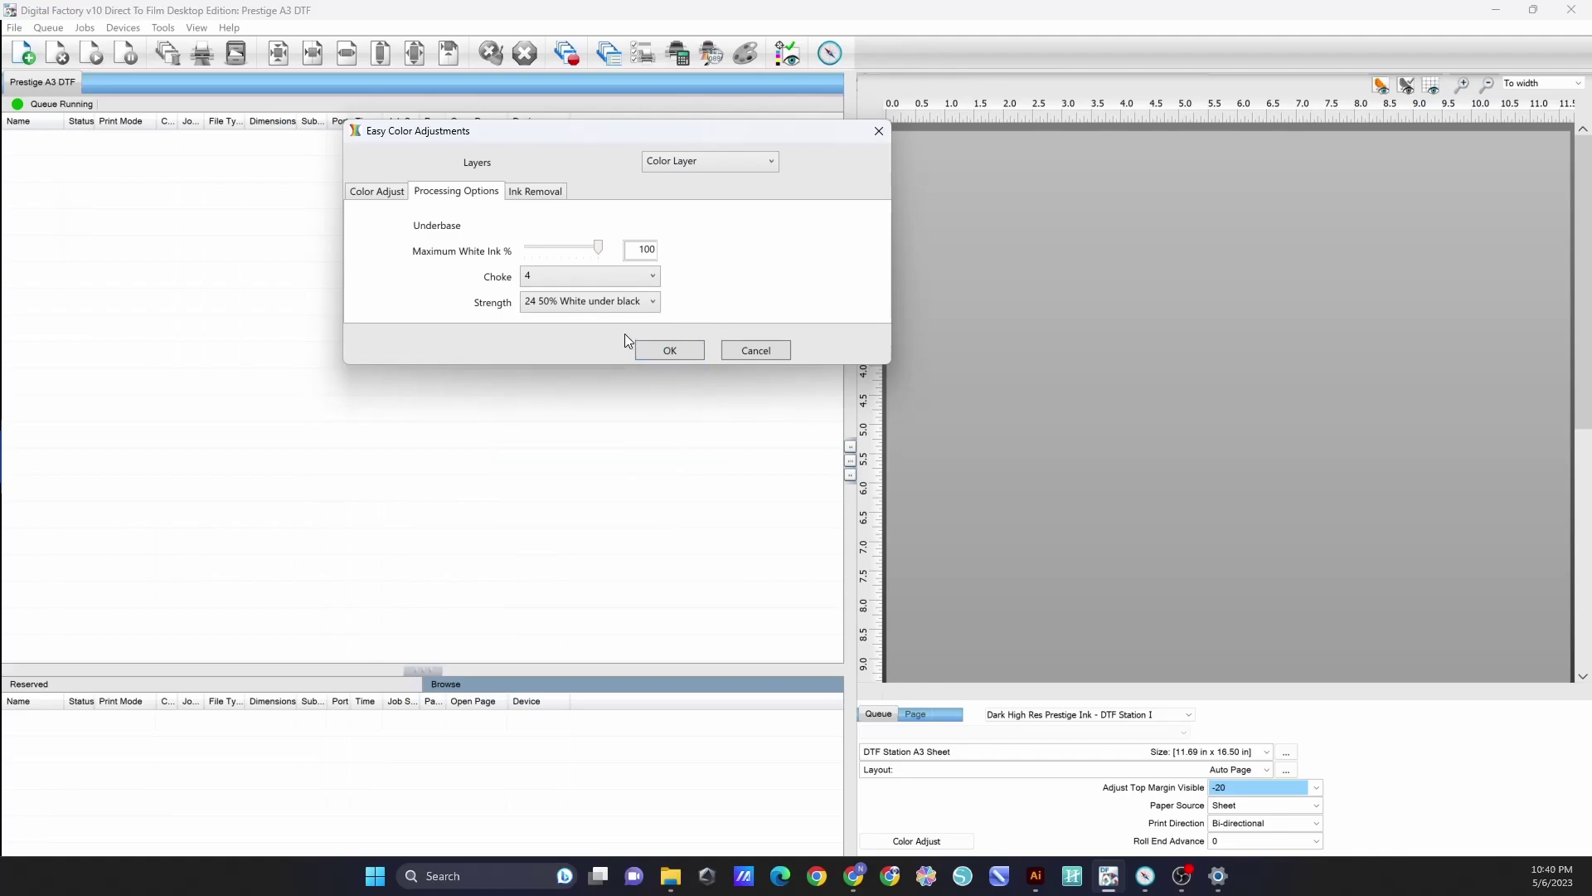
{"action": "left_click", "coordinate": [757, 353]}
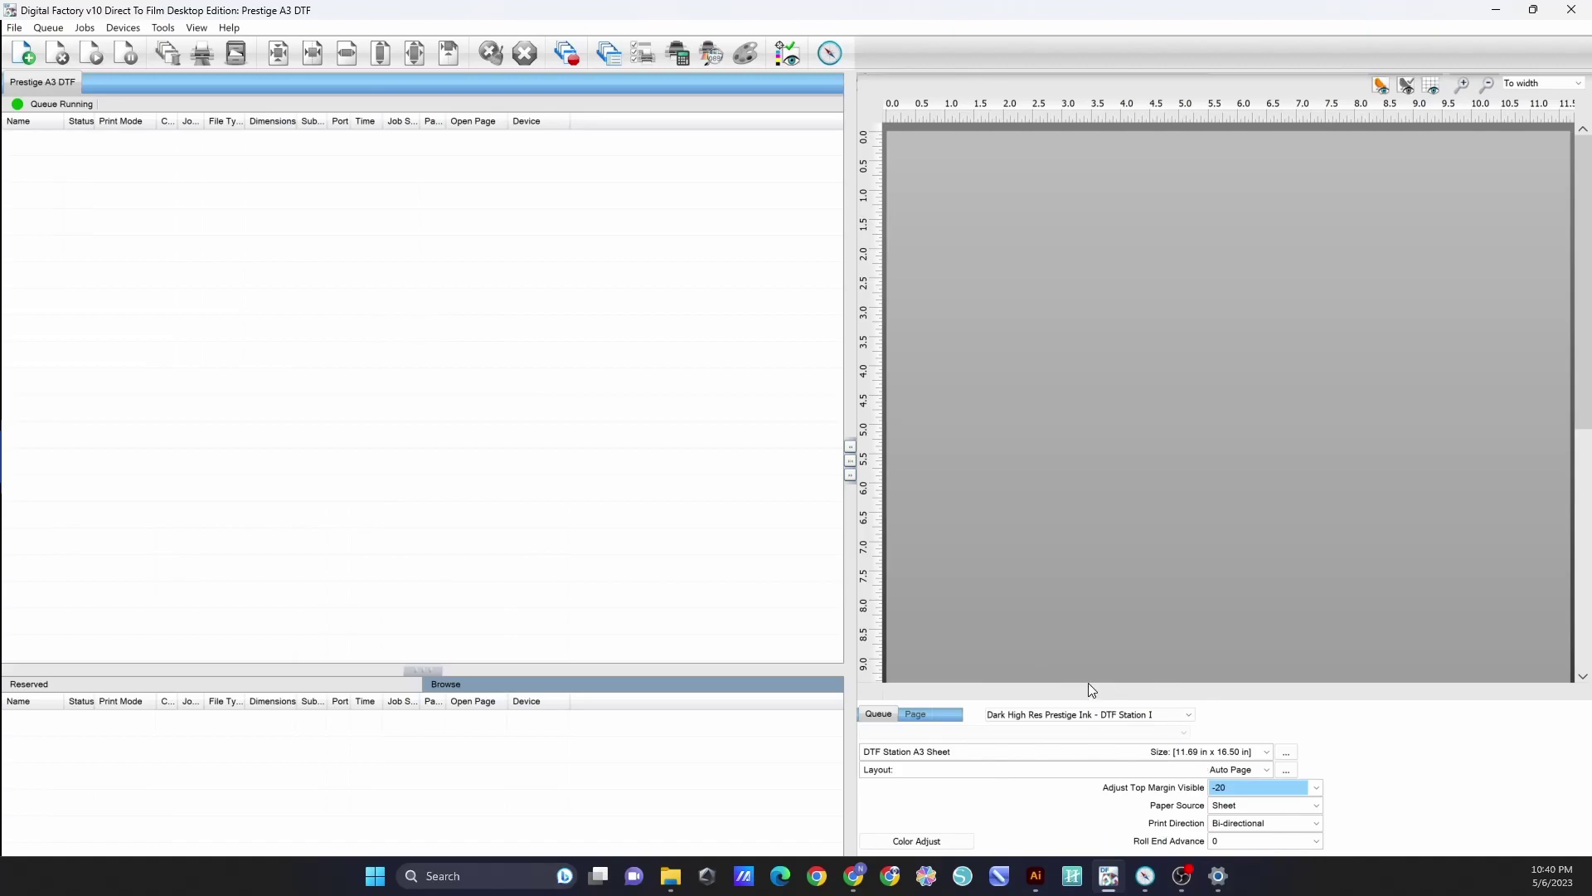
Use Queue > Properties... to open the Prestige A3 DTF queue's General properties.
{"action": "left_click", "coordinate": [46, 31]}
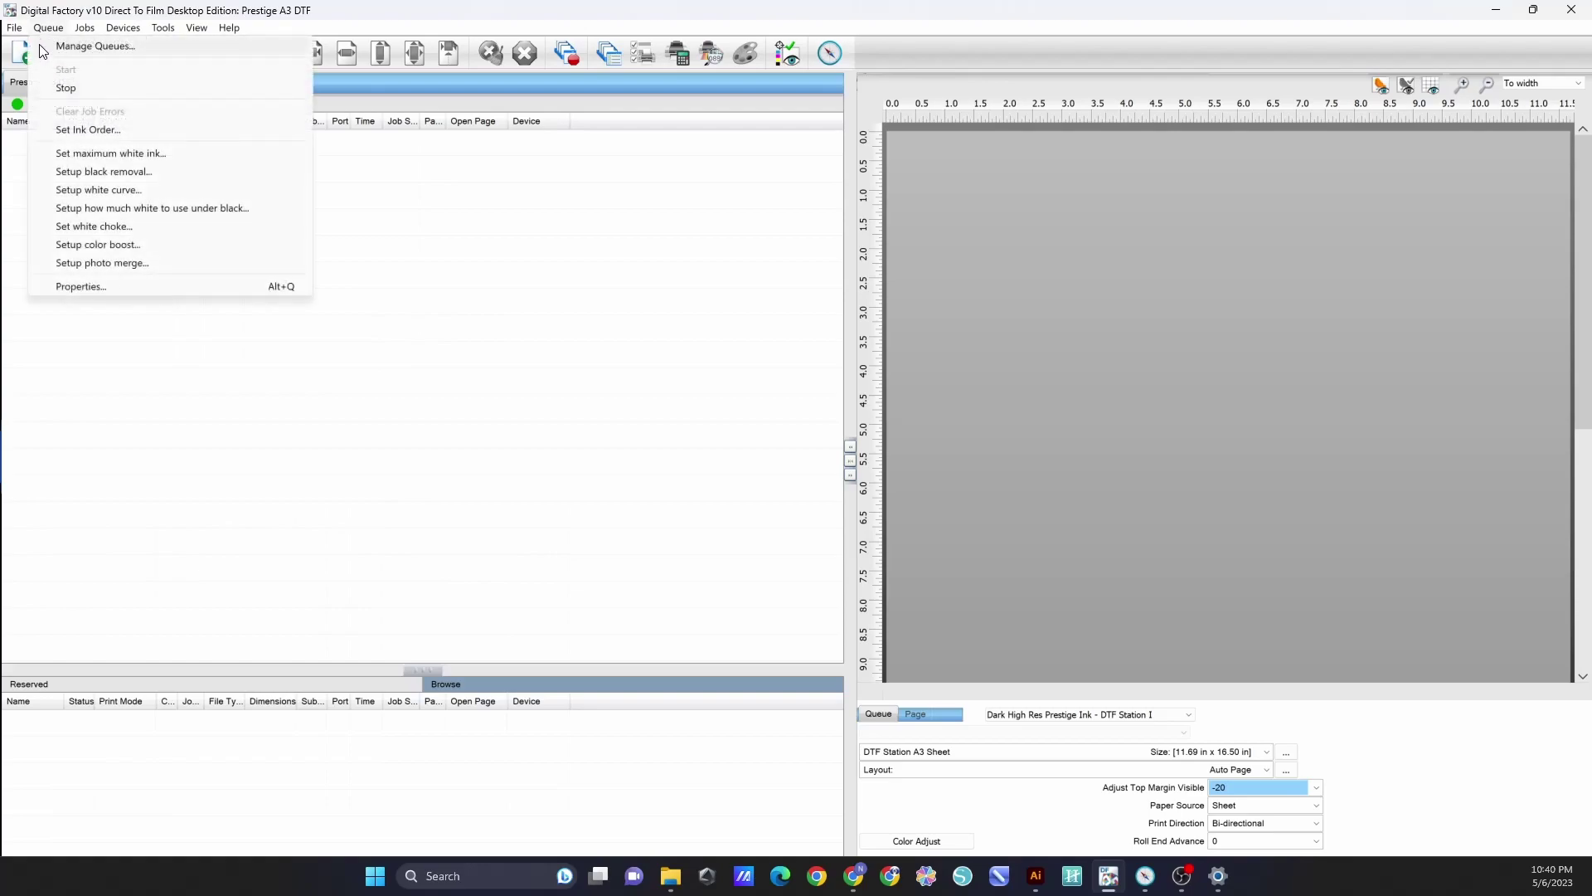
{"action": "left_click", "coordinate": [108, 286]}
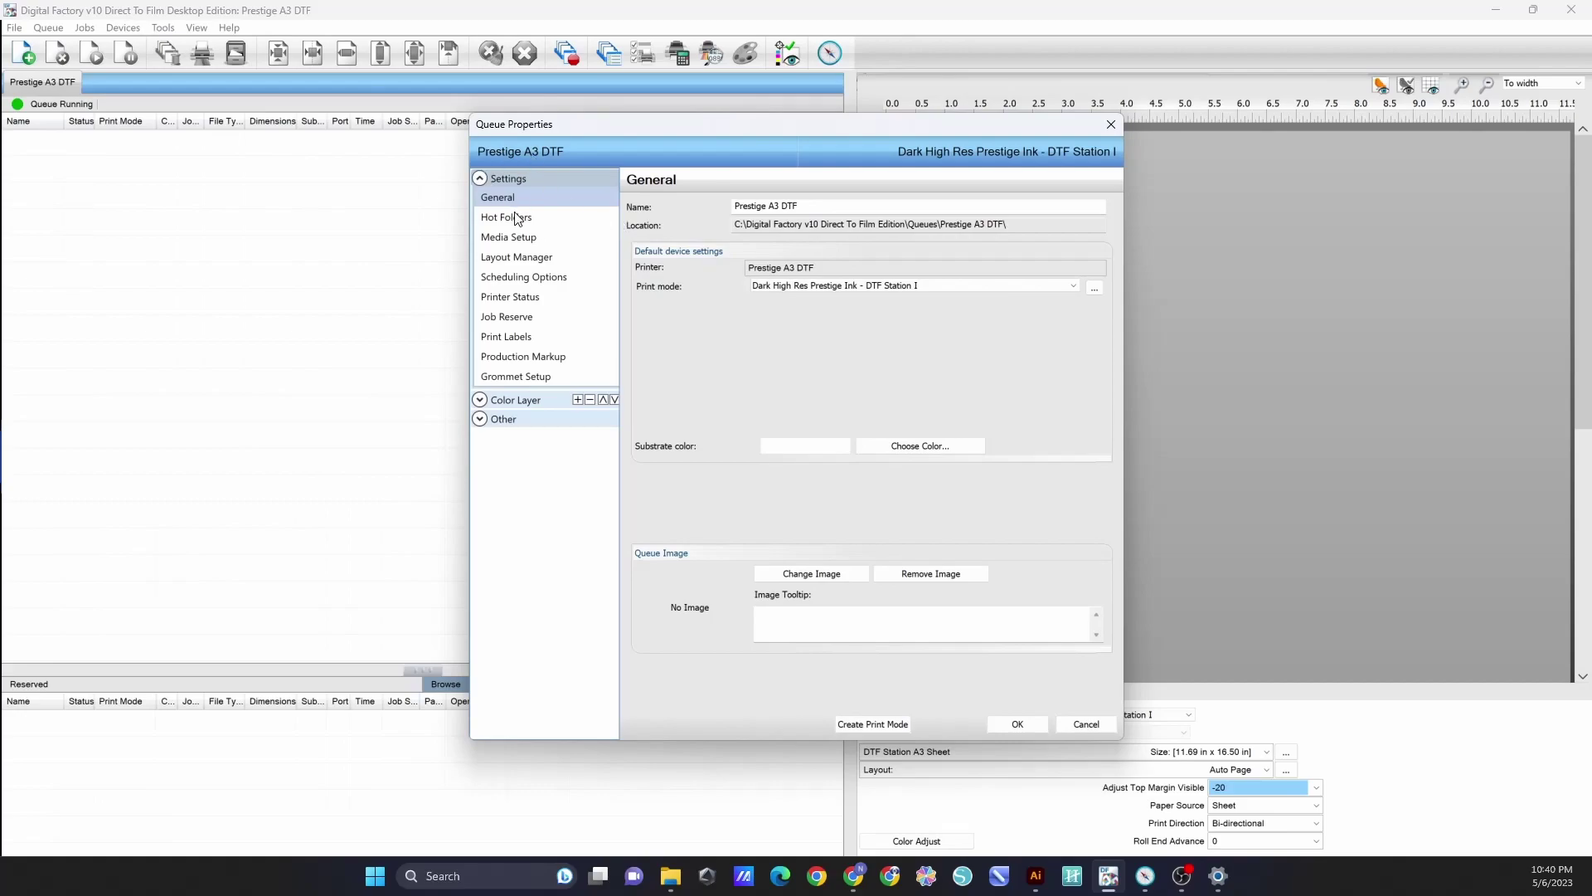
Expand Color Layer in Queue Properties and browse its pages toward ICC Profile.
{"action": "left_click", "coordinate": [478, 401]}
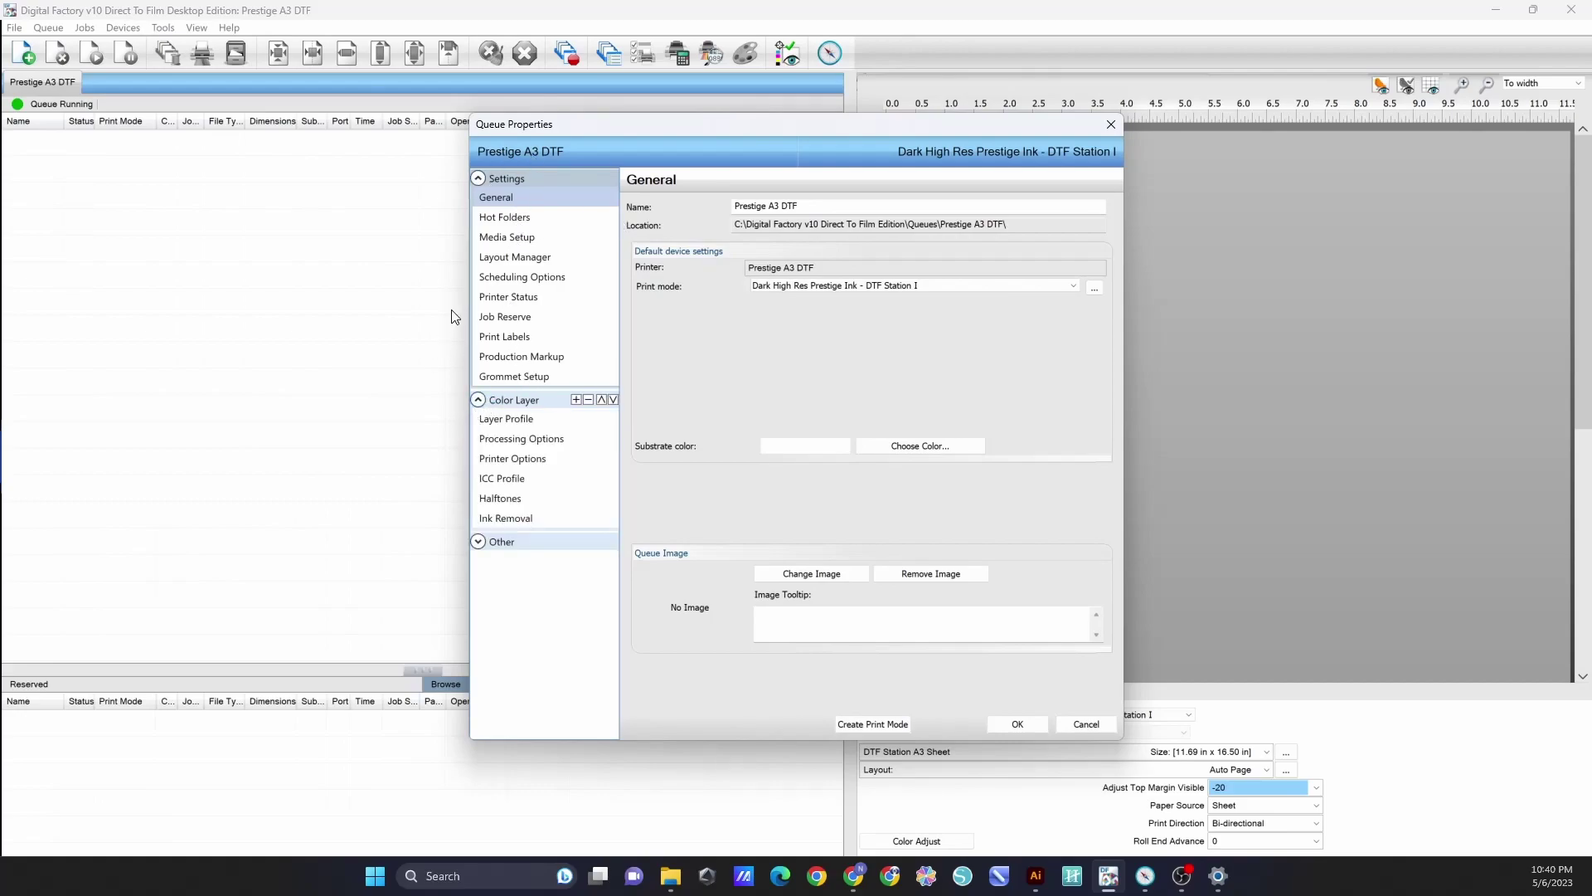
{"action": "left_click", "coordinate": [506, 220]}
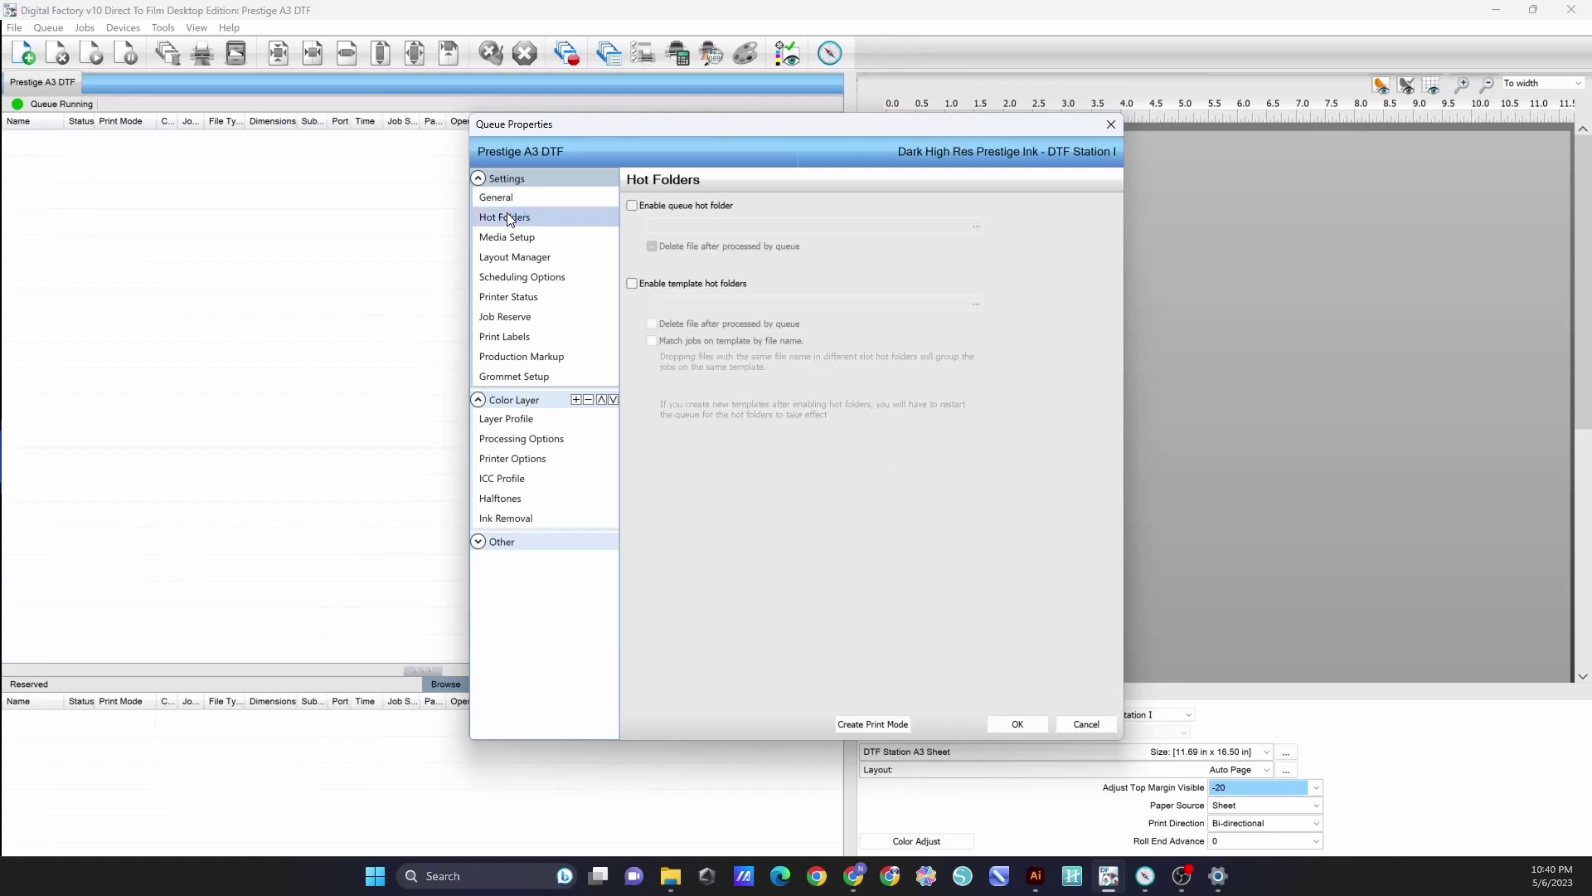
{"action": "left_click", "coordinate": [518, 237]}
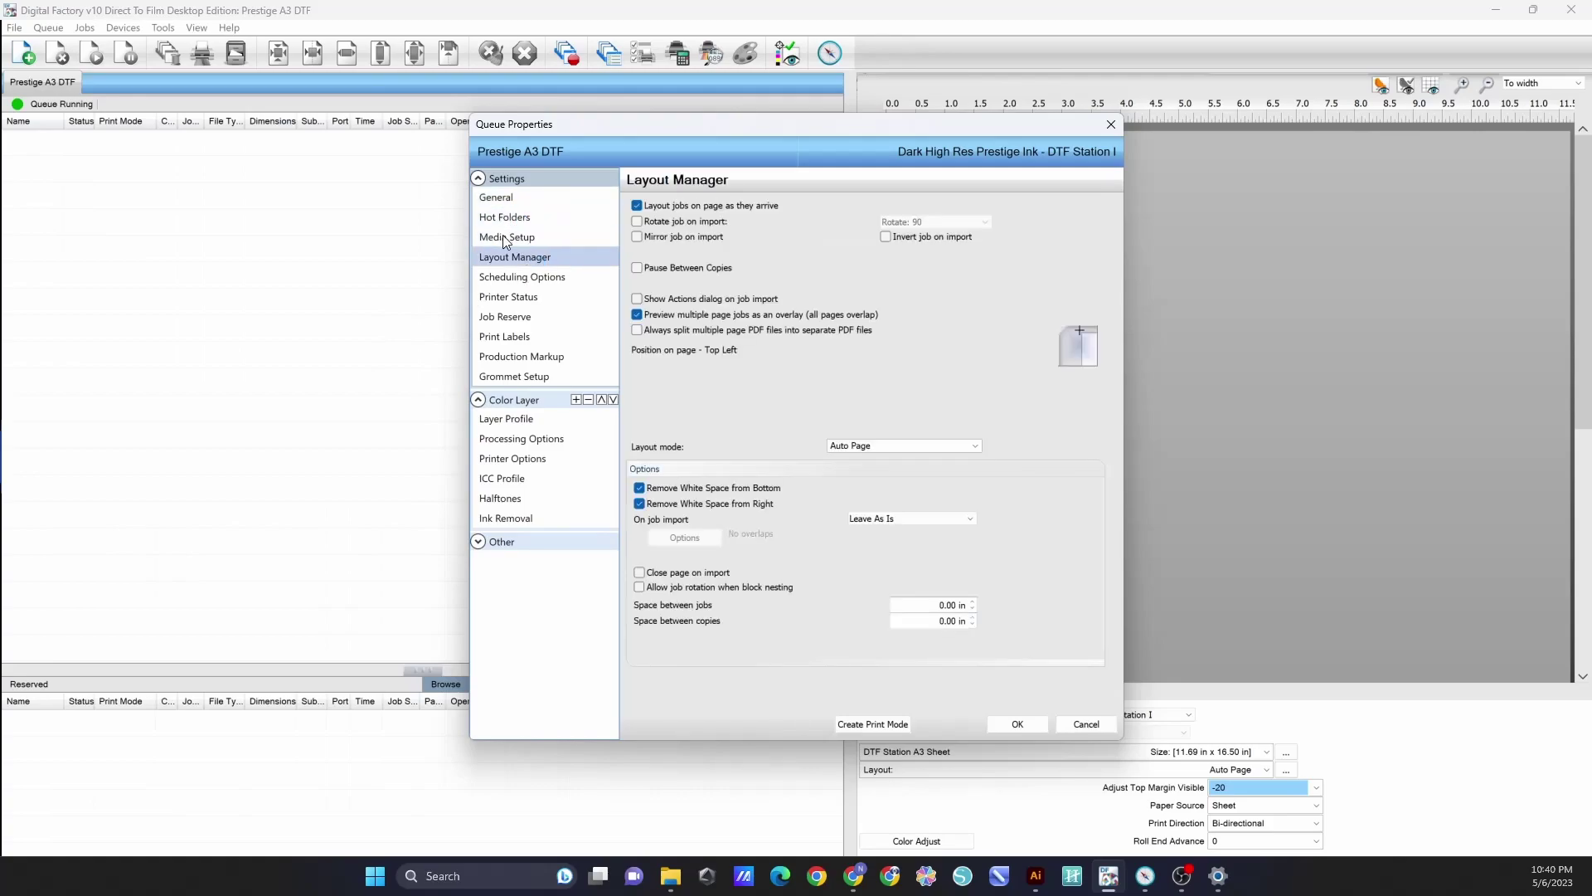
{"action": "left_click", "coordinate": [510, 236]}
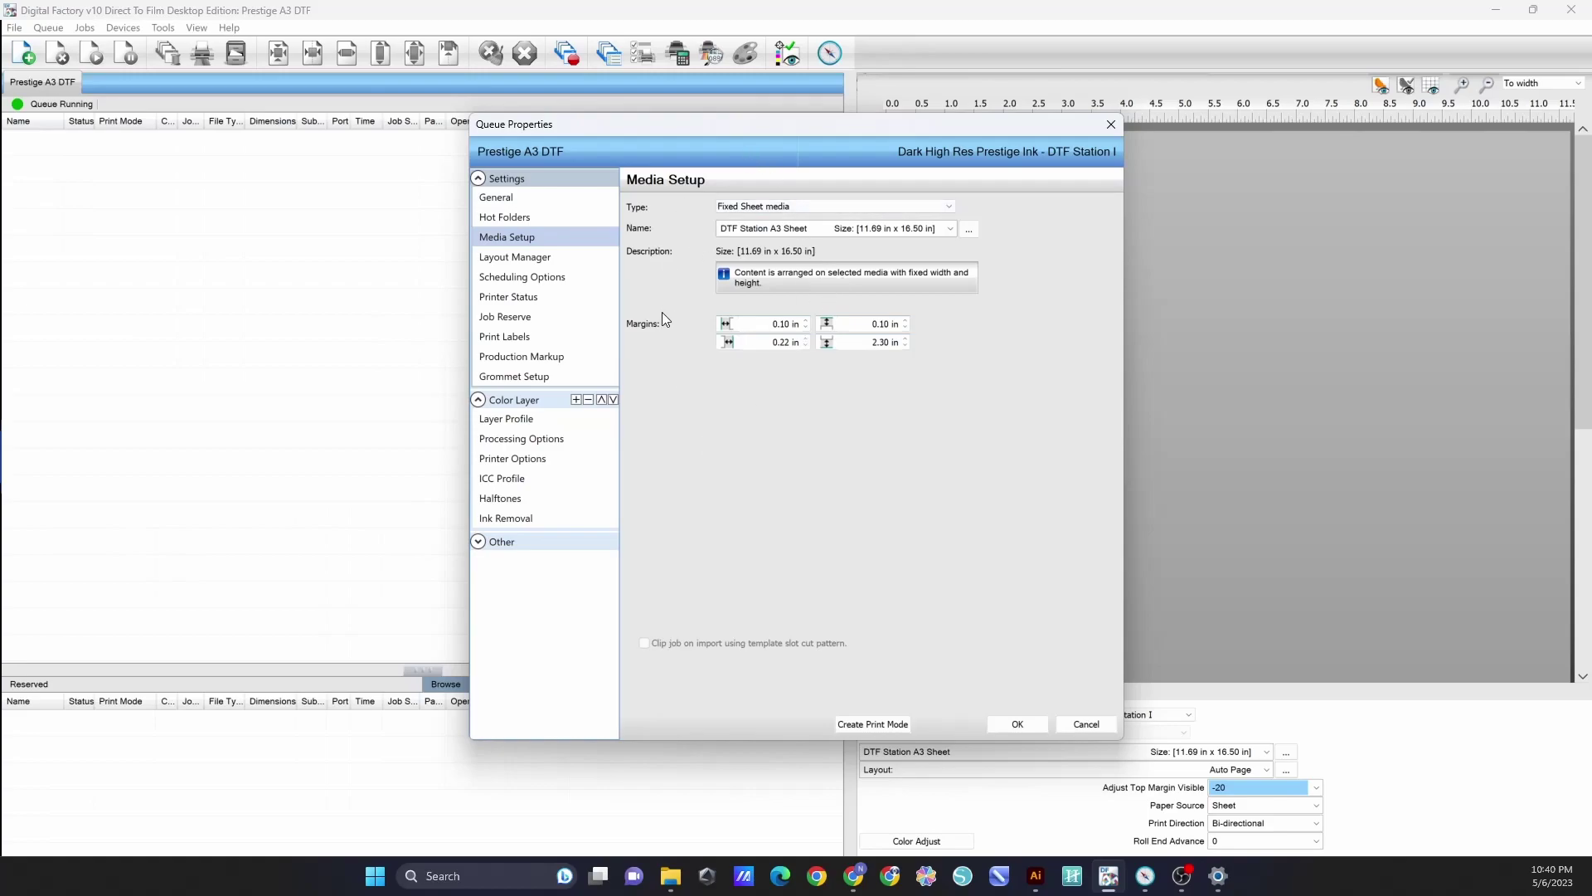
{"action": "left_click", "coordinate": [515, 257]}
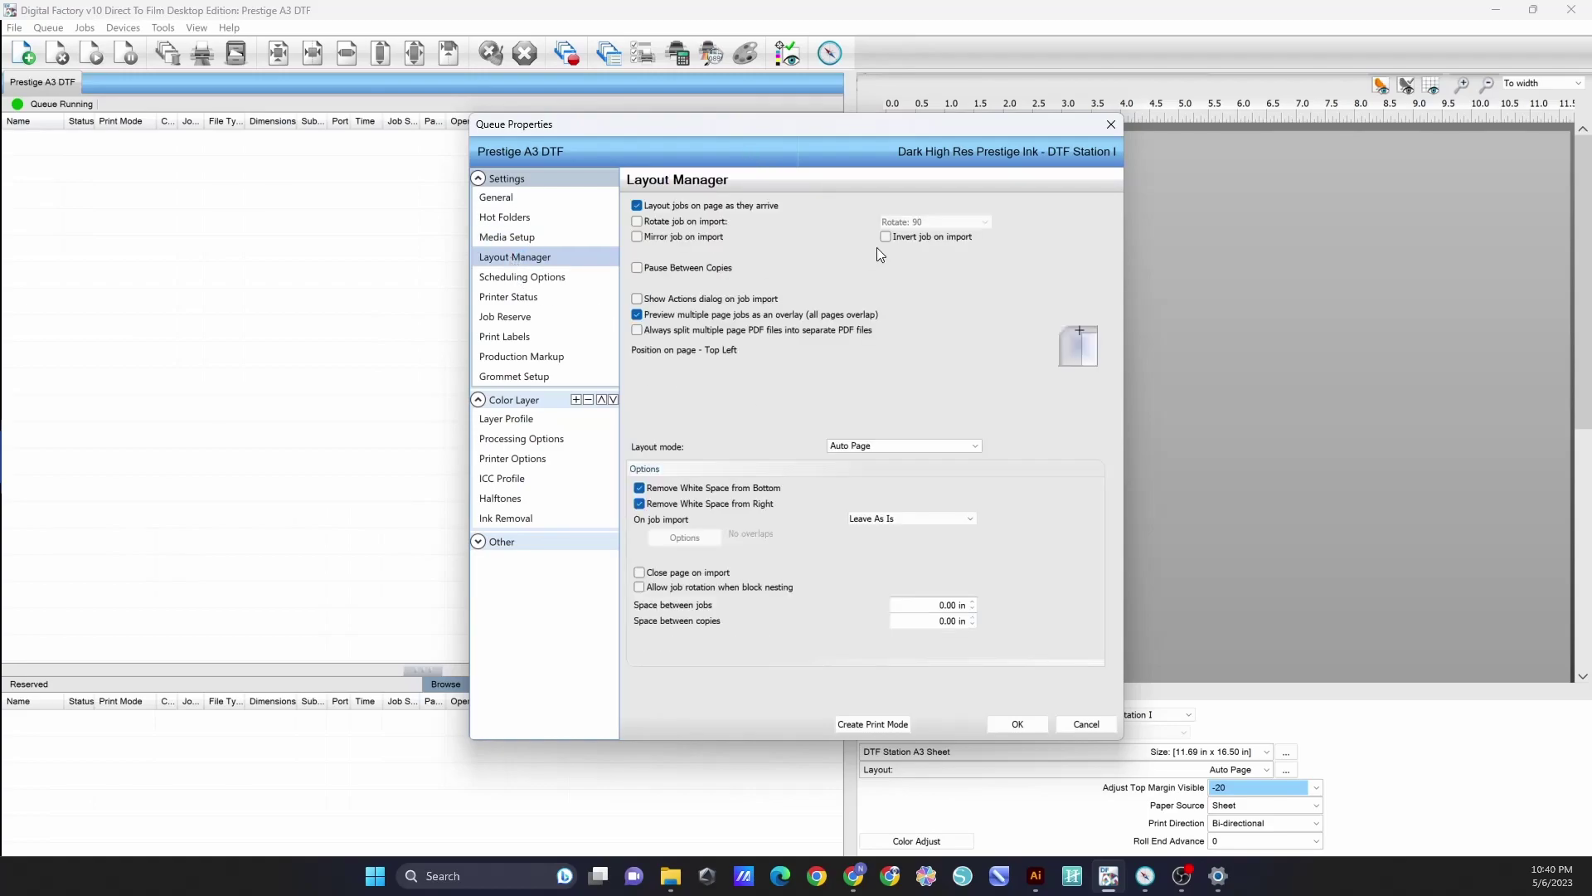
{"action": "left_click", "coordinate": [521, 419]}
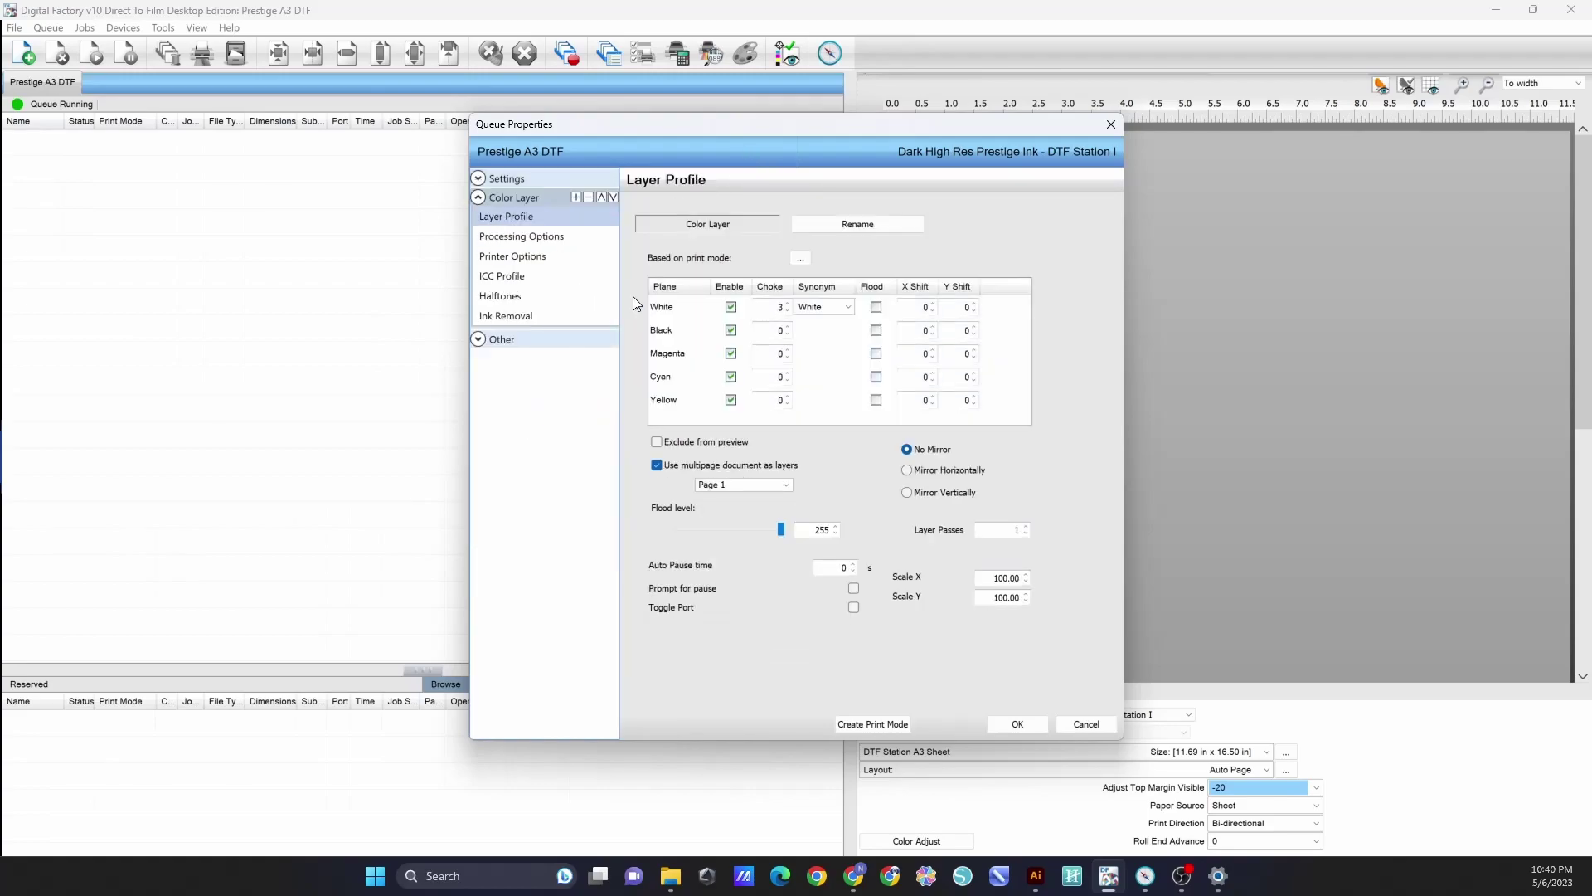
{"action": "left_click", "coordinate": [523, 238]}
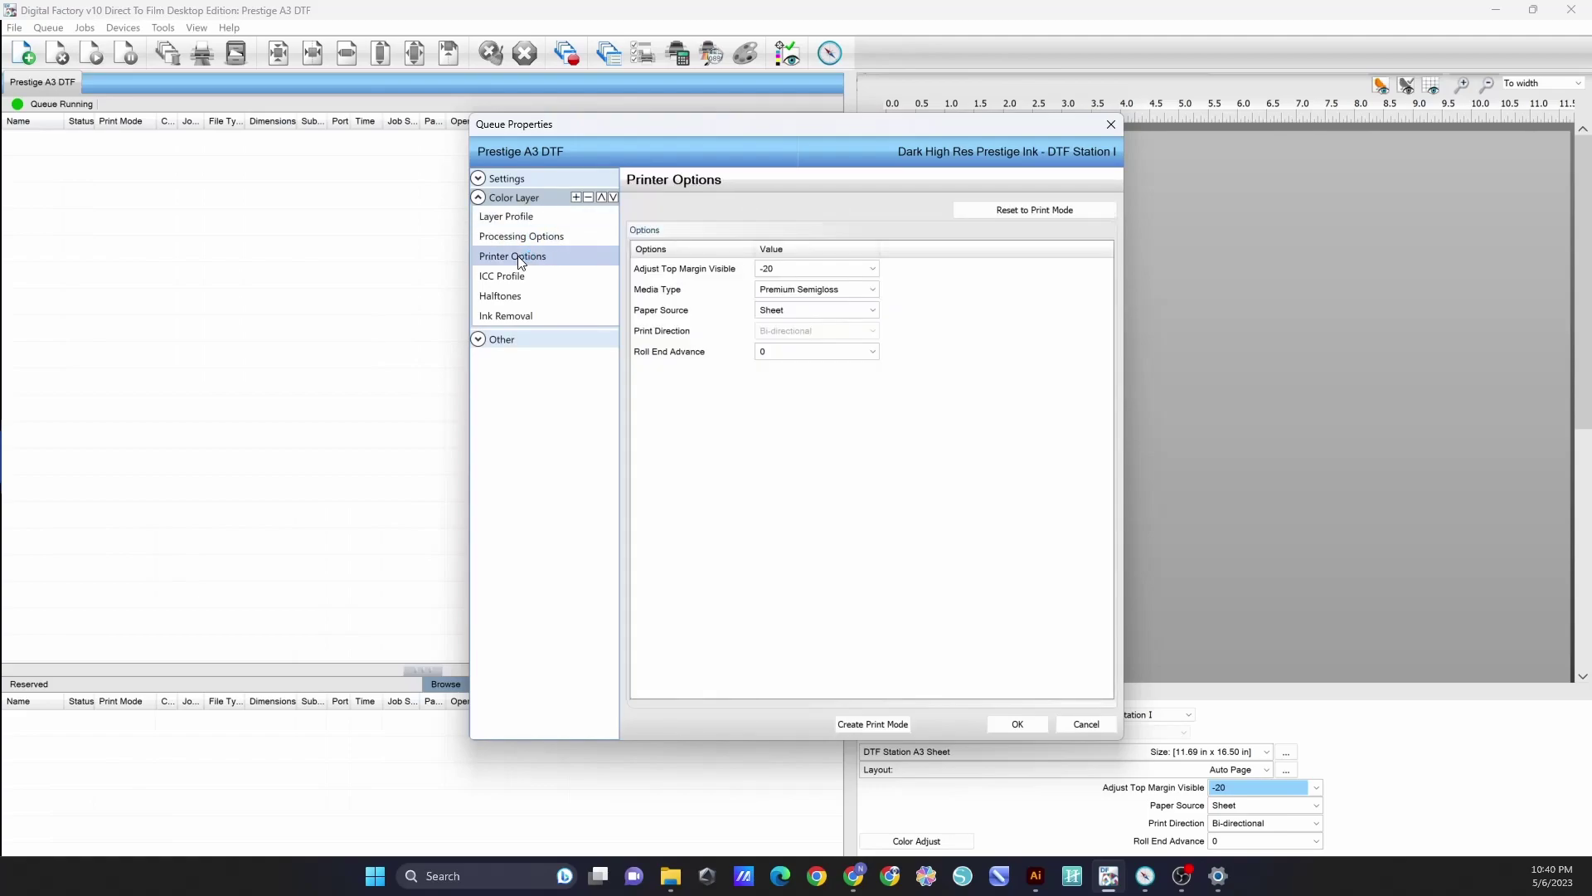
{"action": "left_click", "coordinate": [515, 278]}
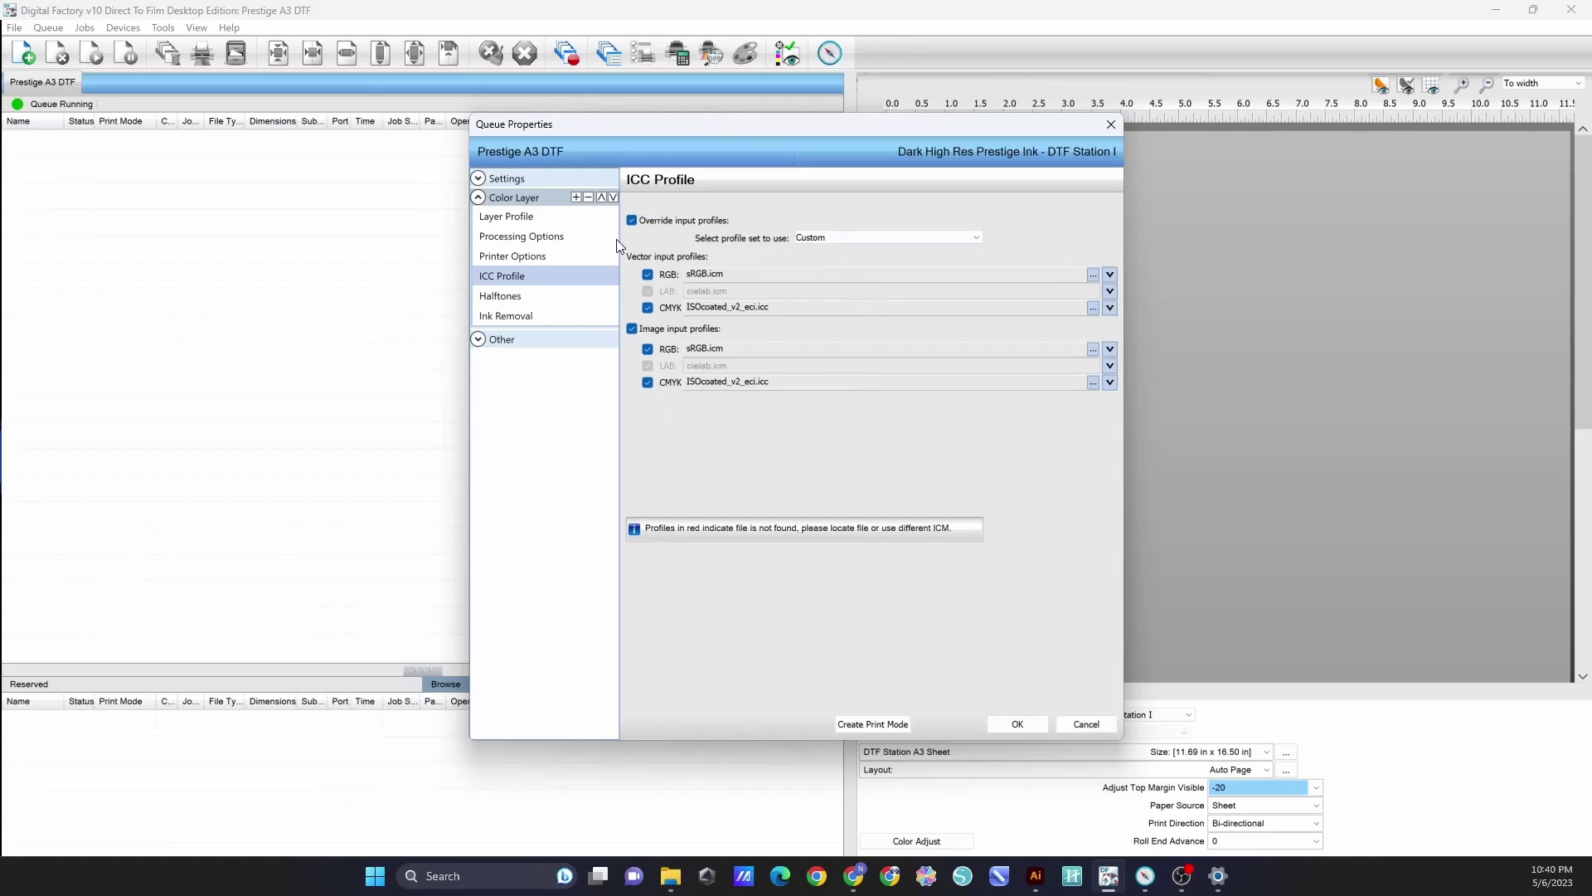
In the color layer's Processing Options, set underbase strength '28 90% White under black' and choke '3 Medium'.
{"action": "left_click", "coordinate": [518, 258]}
{"action": "left_click", "coordinate": [520, 300]}
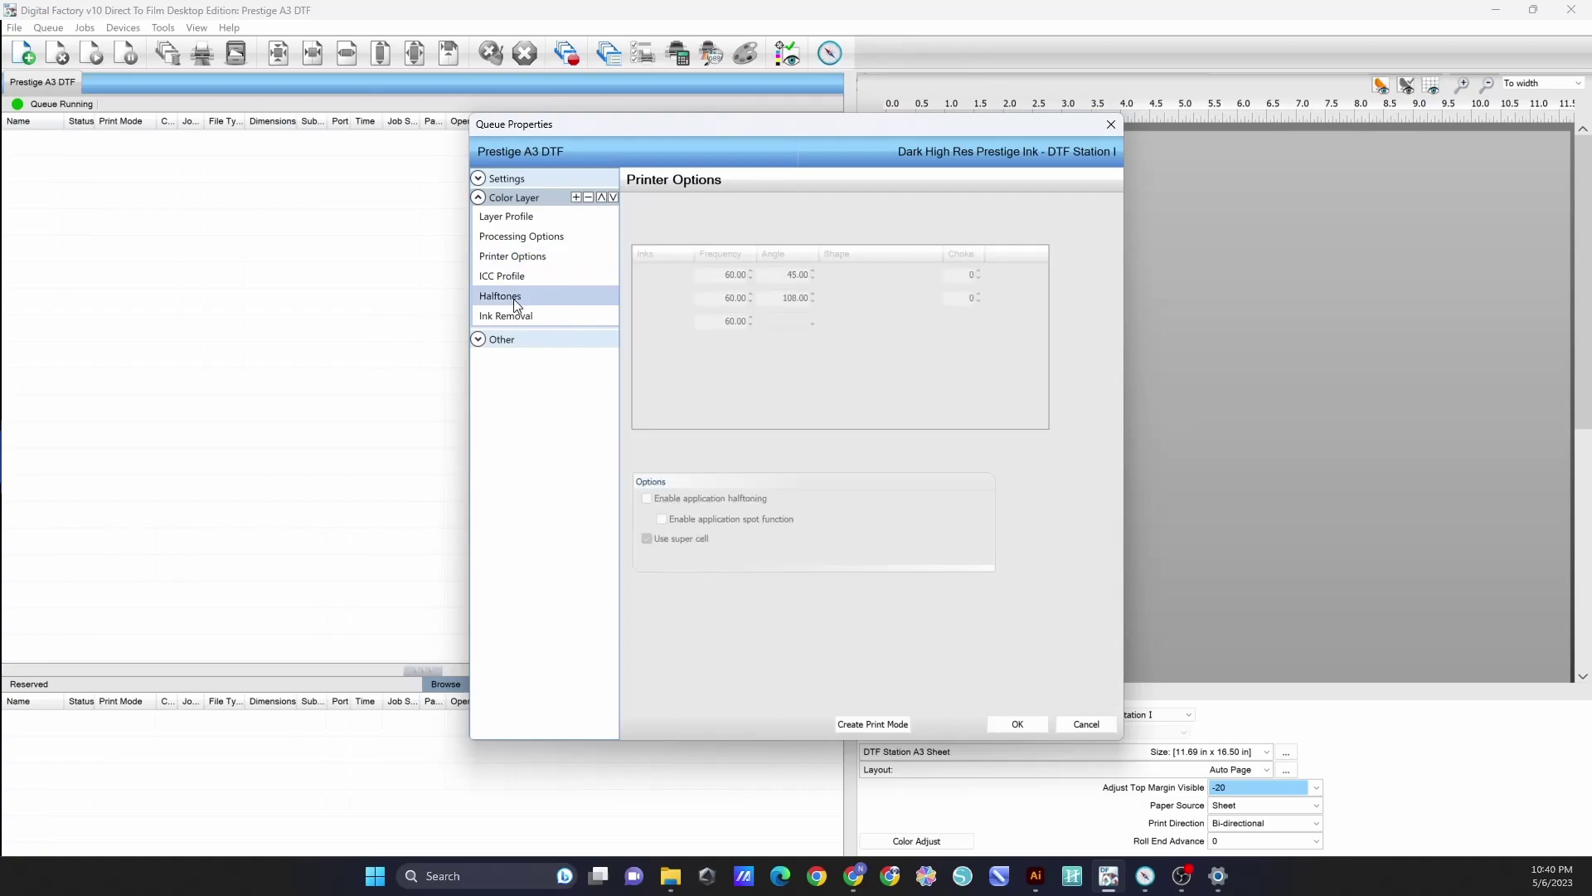
{"action": "left_click", "coordinate": [523, 256]}
{"action": "left_click", "coordinate": [530, 219]}
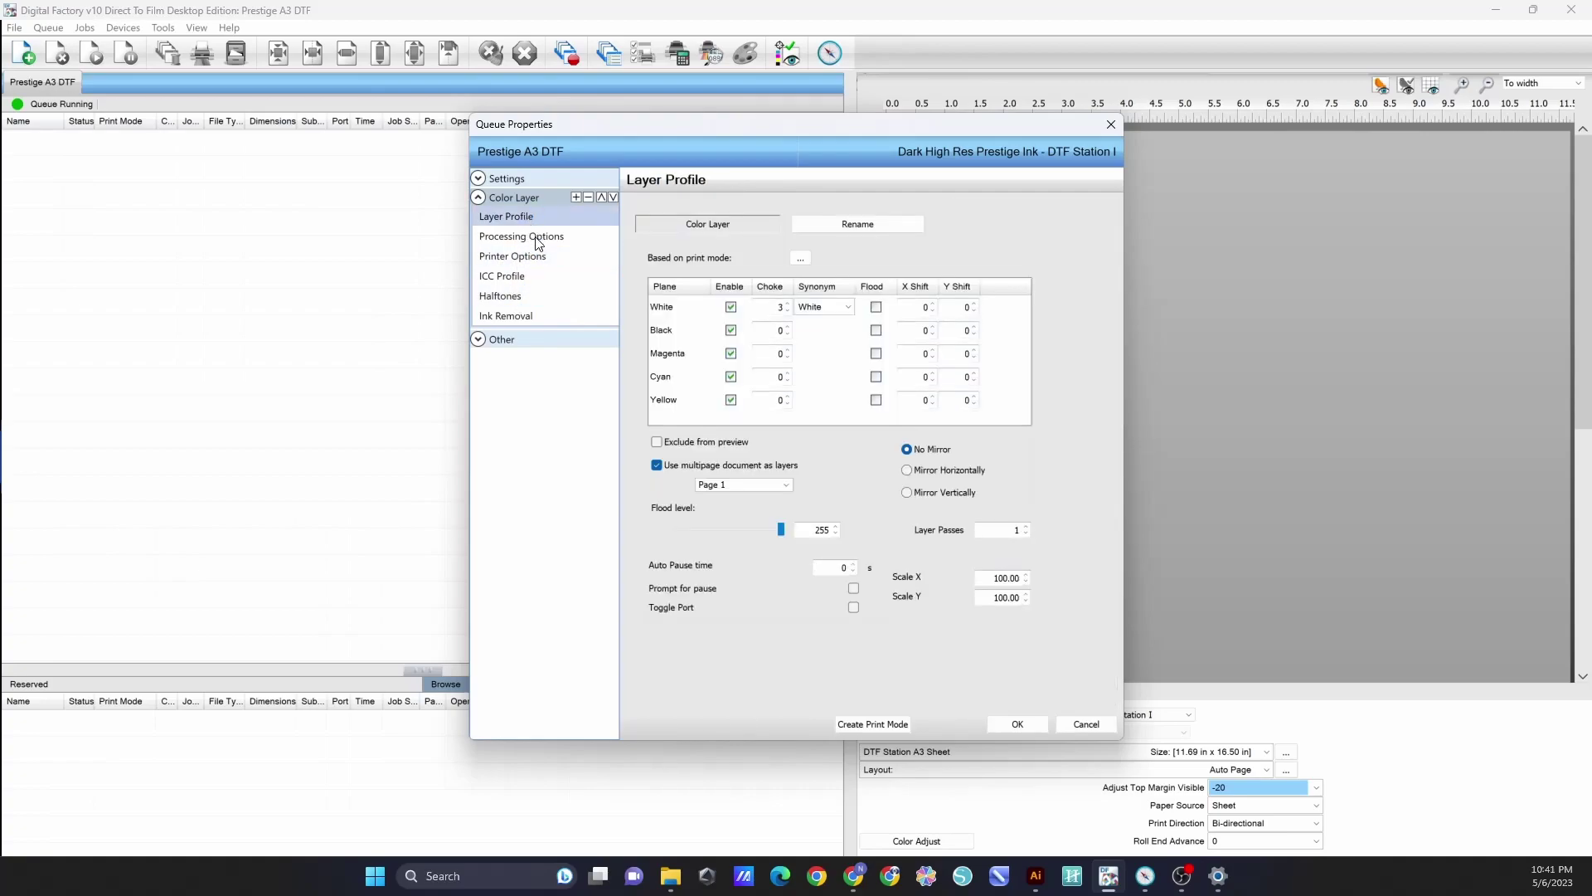
{"action": "left_click", "coordinate": [539, 241]}
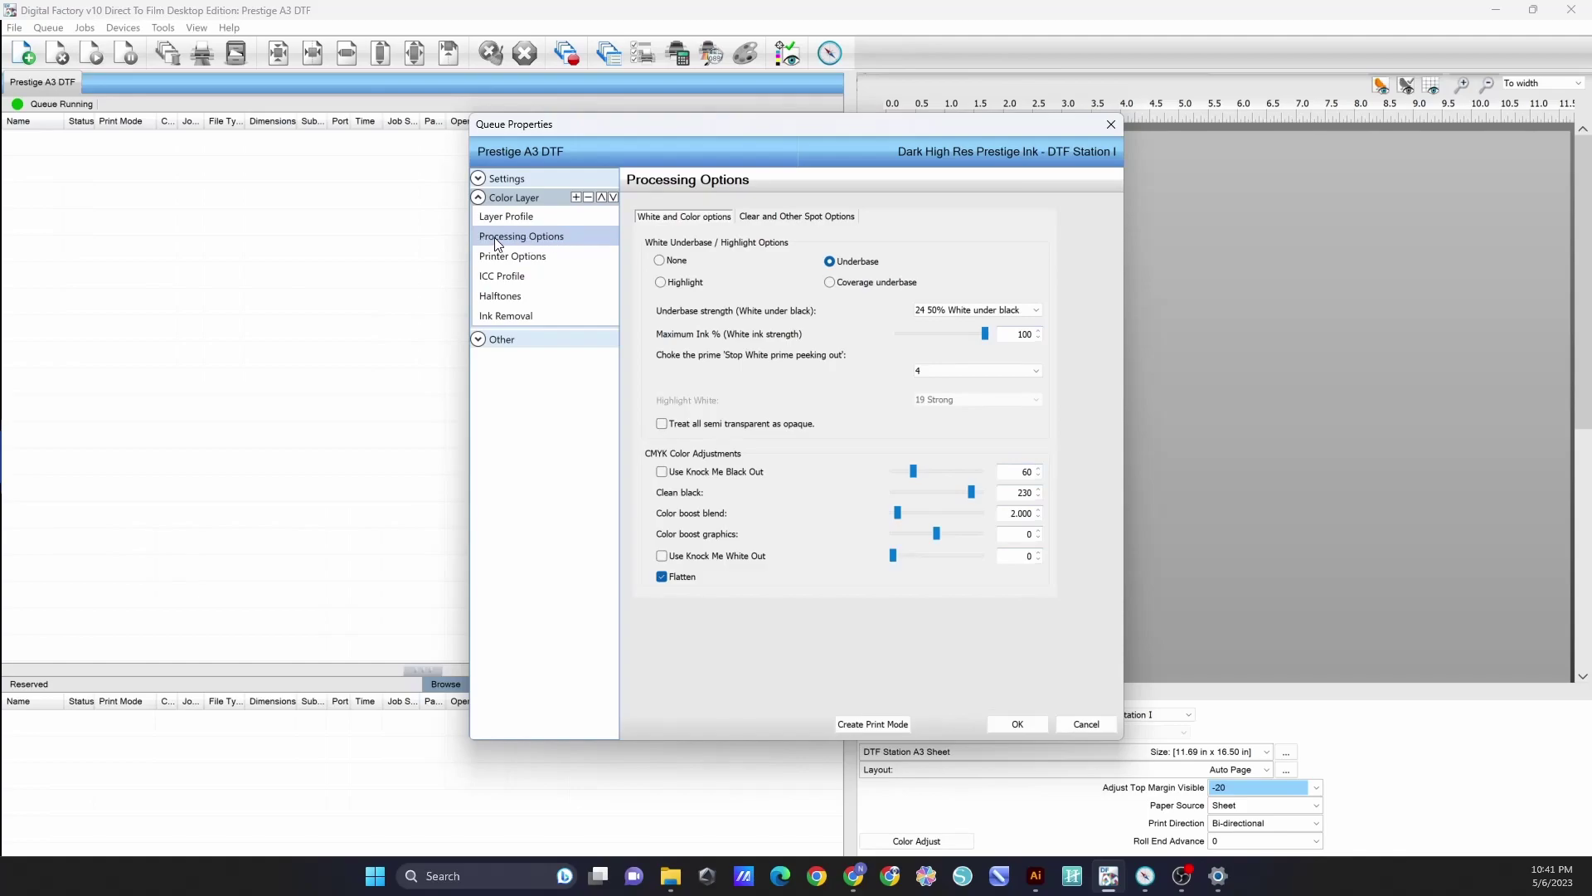
{"action": "left_click", "coordinate": [975, 311]}
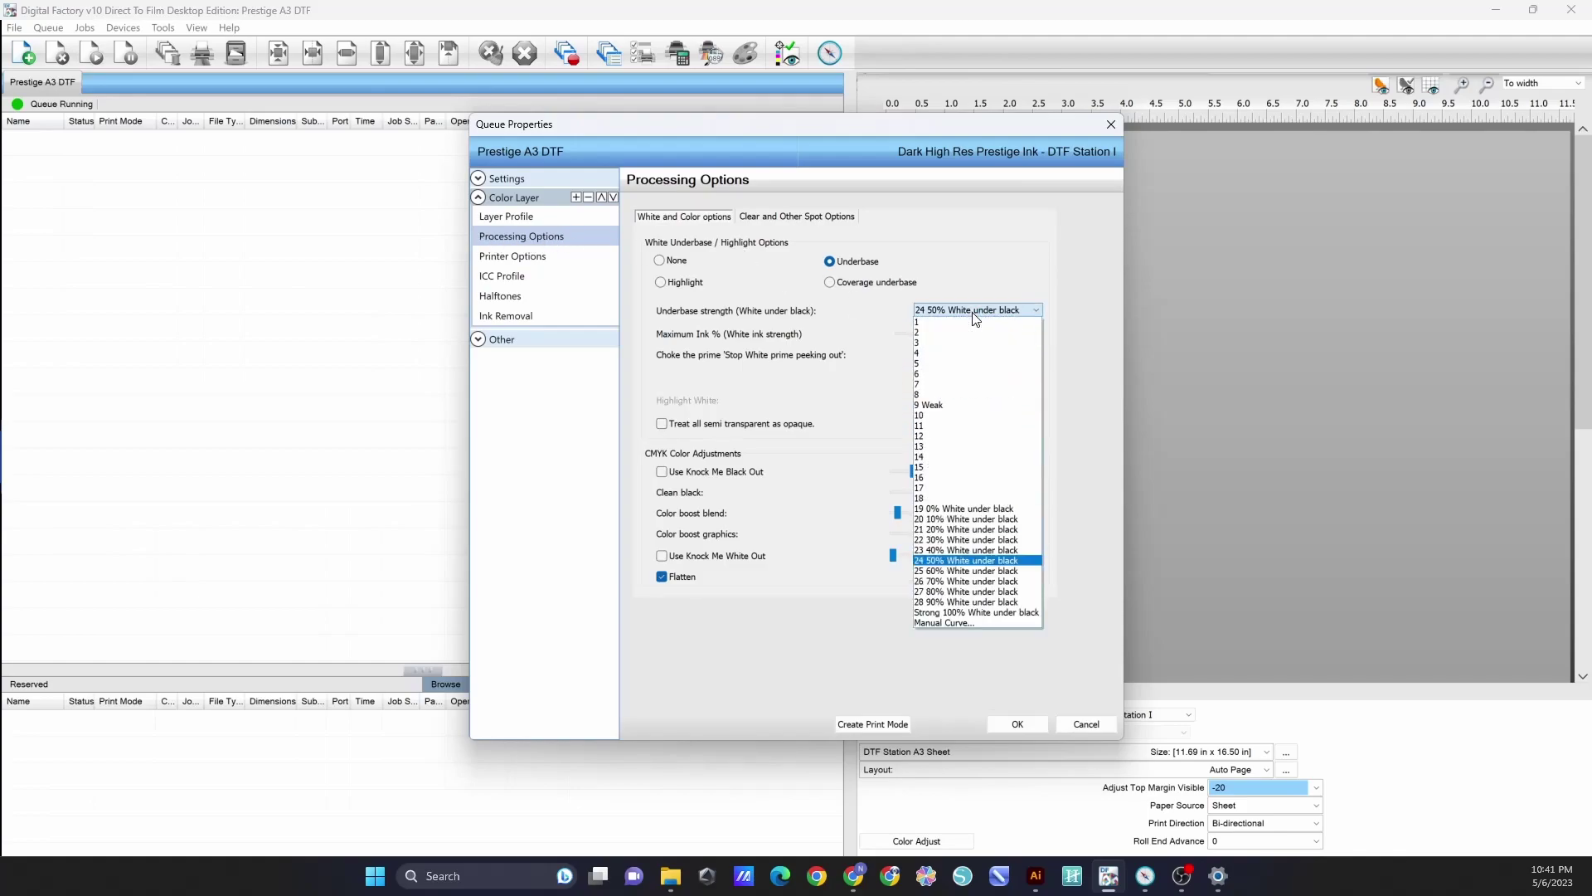
{"action": "left_click", "coordinate": [963, 602]}
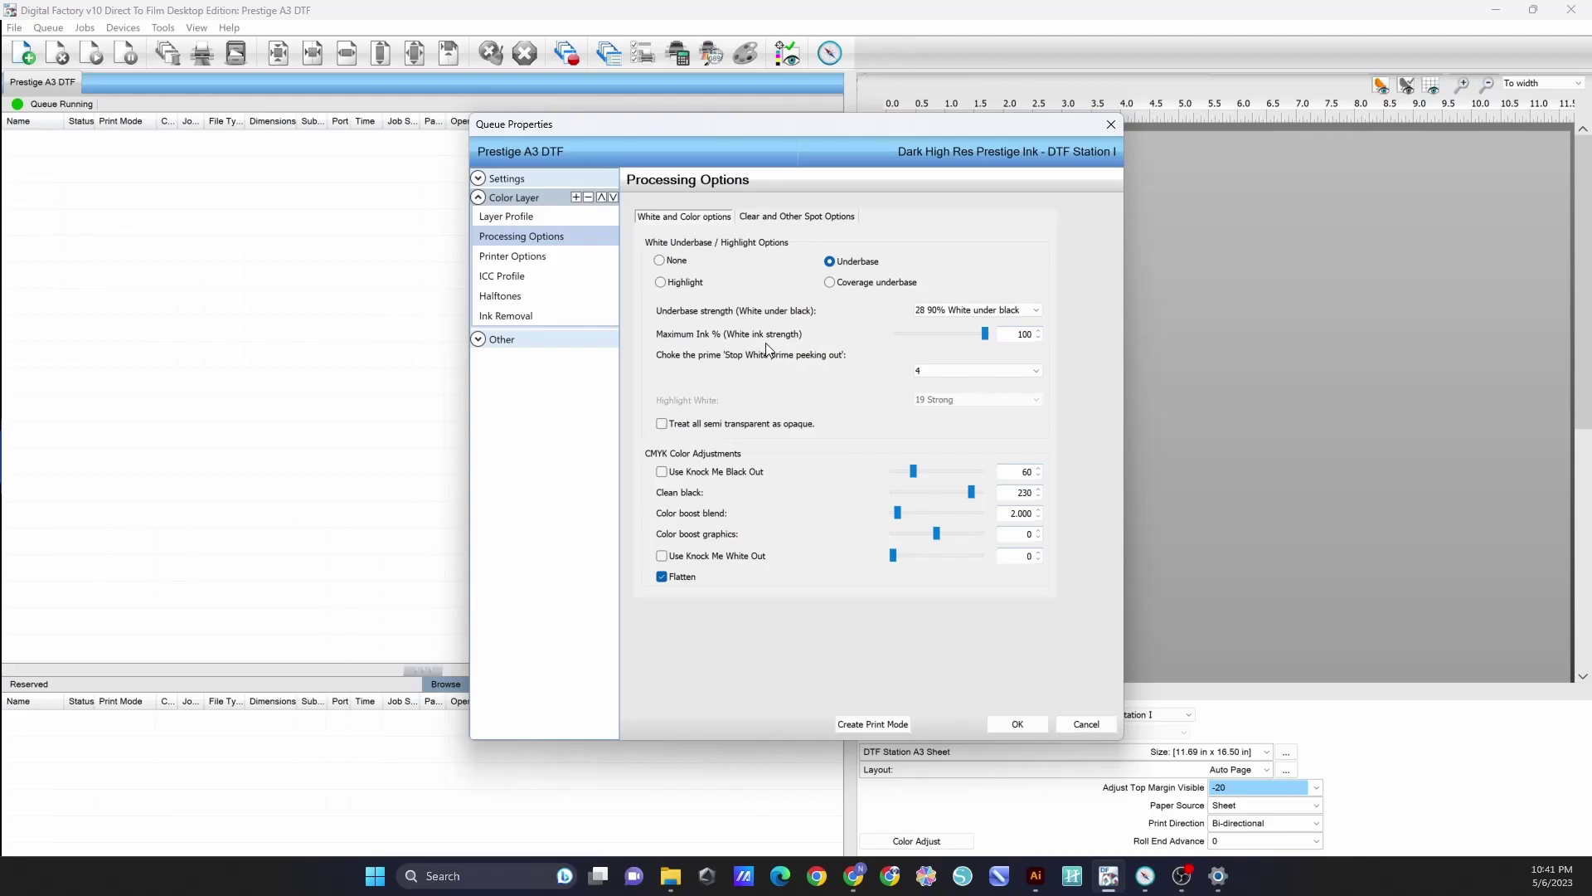
{"action": "left_click", "coordinate": [957, 370]}
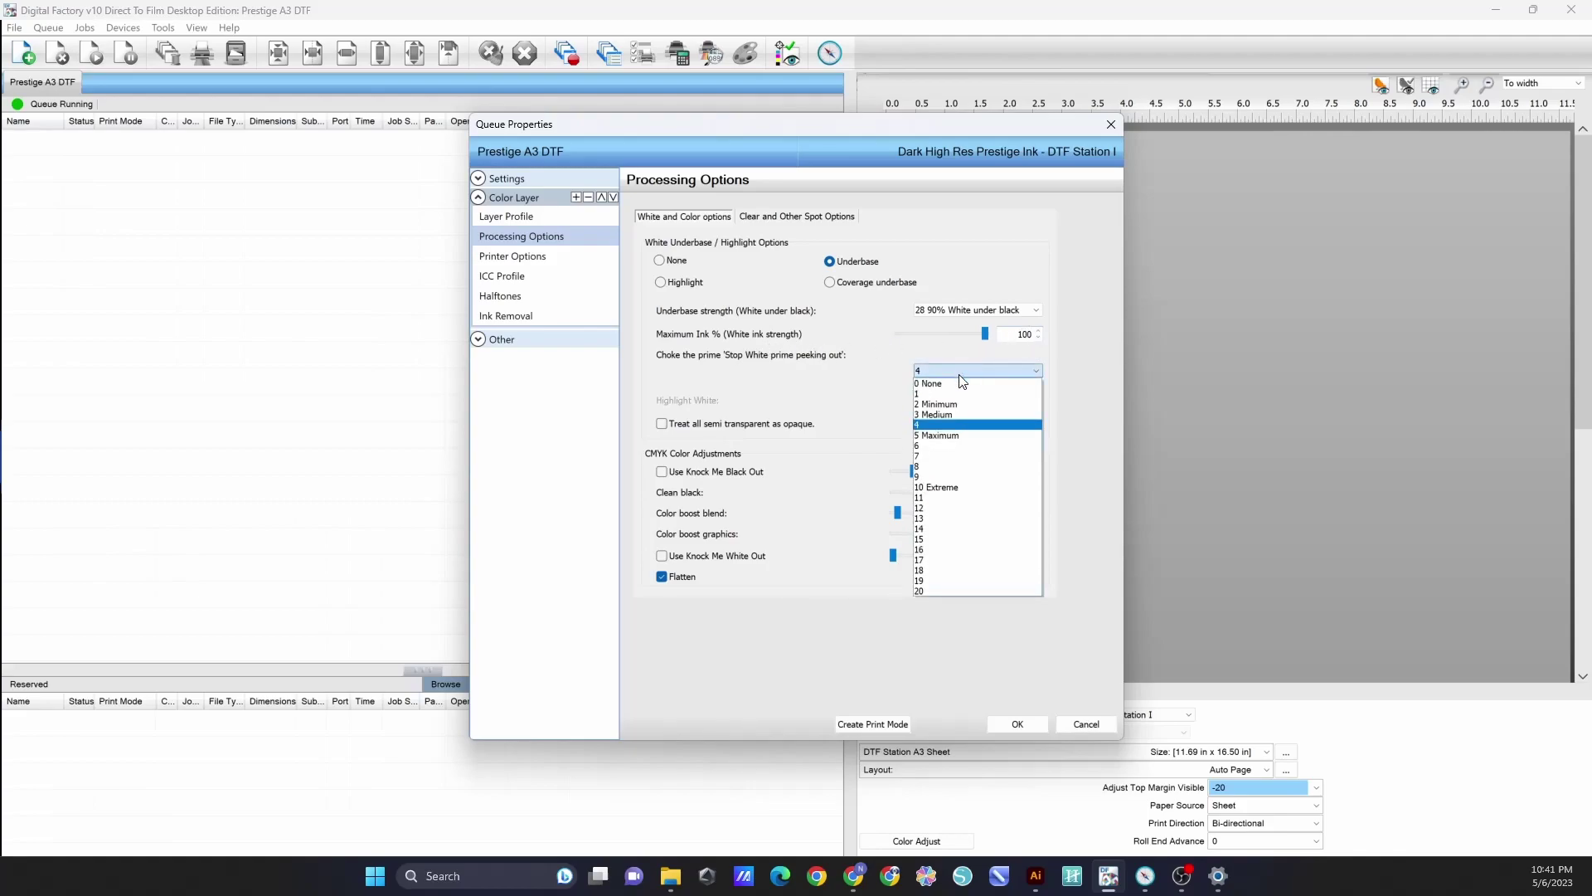
{"action": "left_click", "coordinate": [943, 414]}
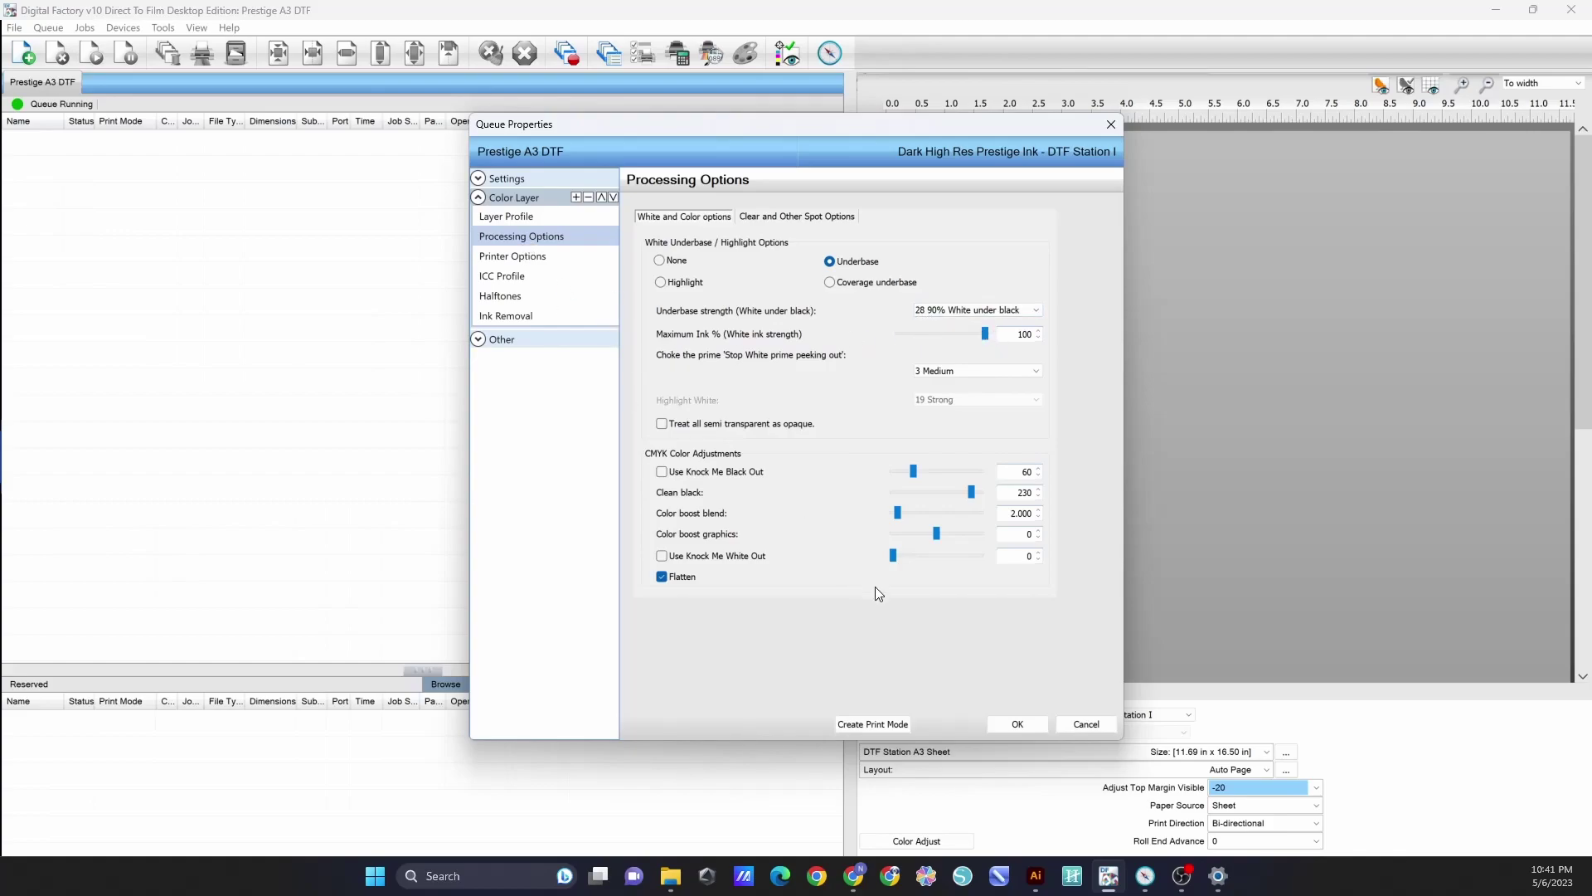
Save the settings as print mode 'Nikitty Dark High Res Prestige Ink - DTF Station I' and apply it.
{"action": "left_click", "coordinate": [888, 728]}
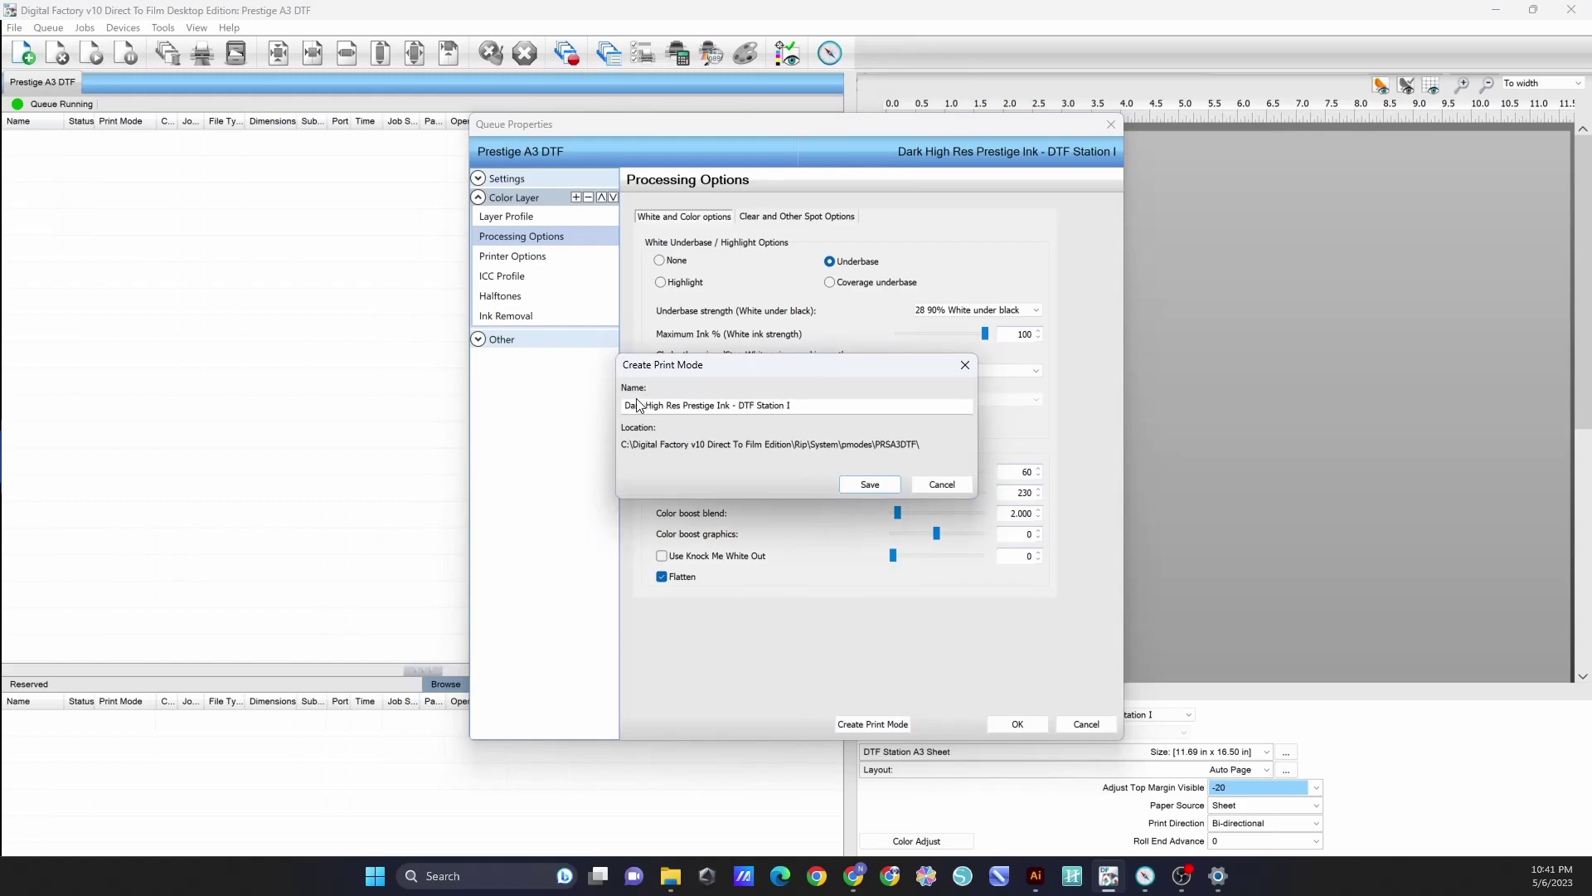
{"action": "left_click", "coordinate": [627, 409]}
{"action": "type", "text": "Nikittyu"}
{"action": "key", "text": "BackSpace"}
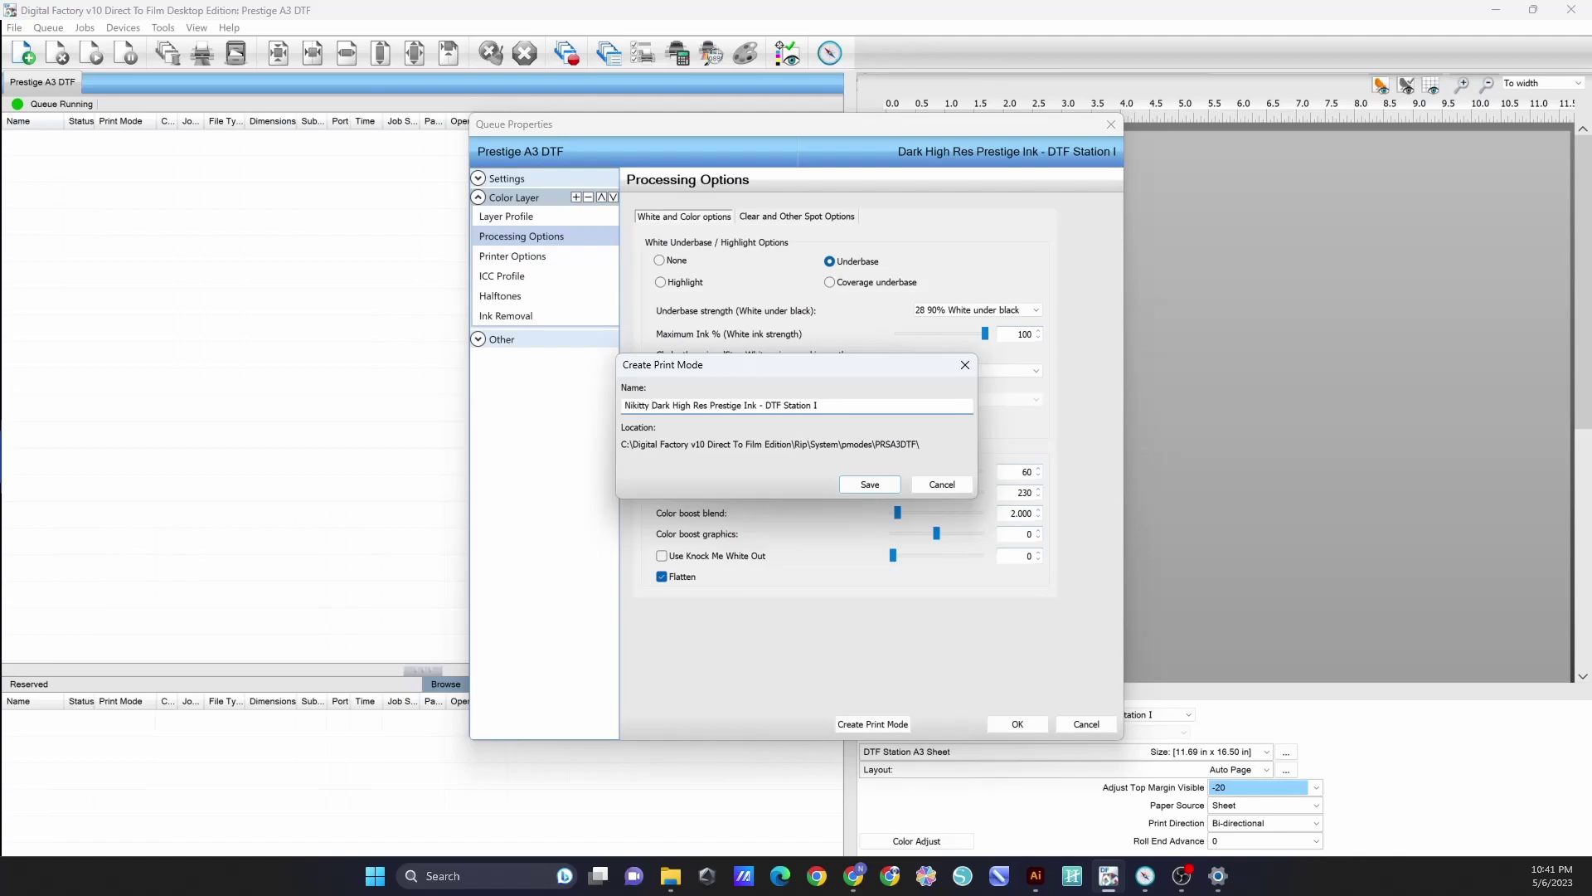
{"action": "left_click", "coordinate": [884, 486]}
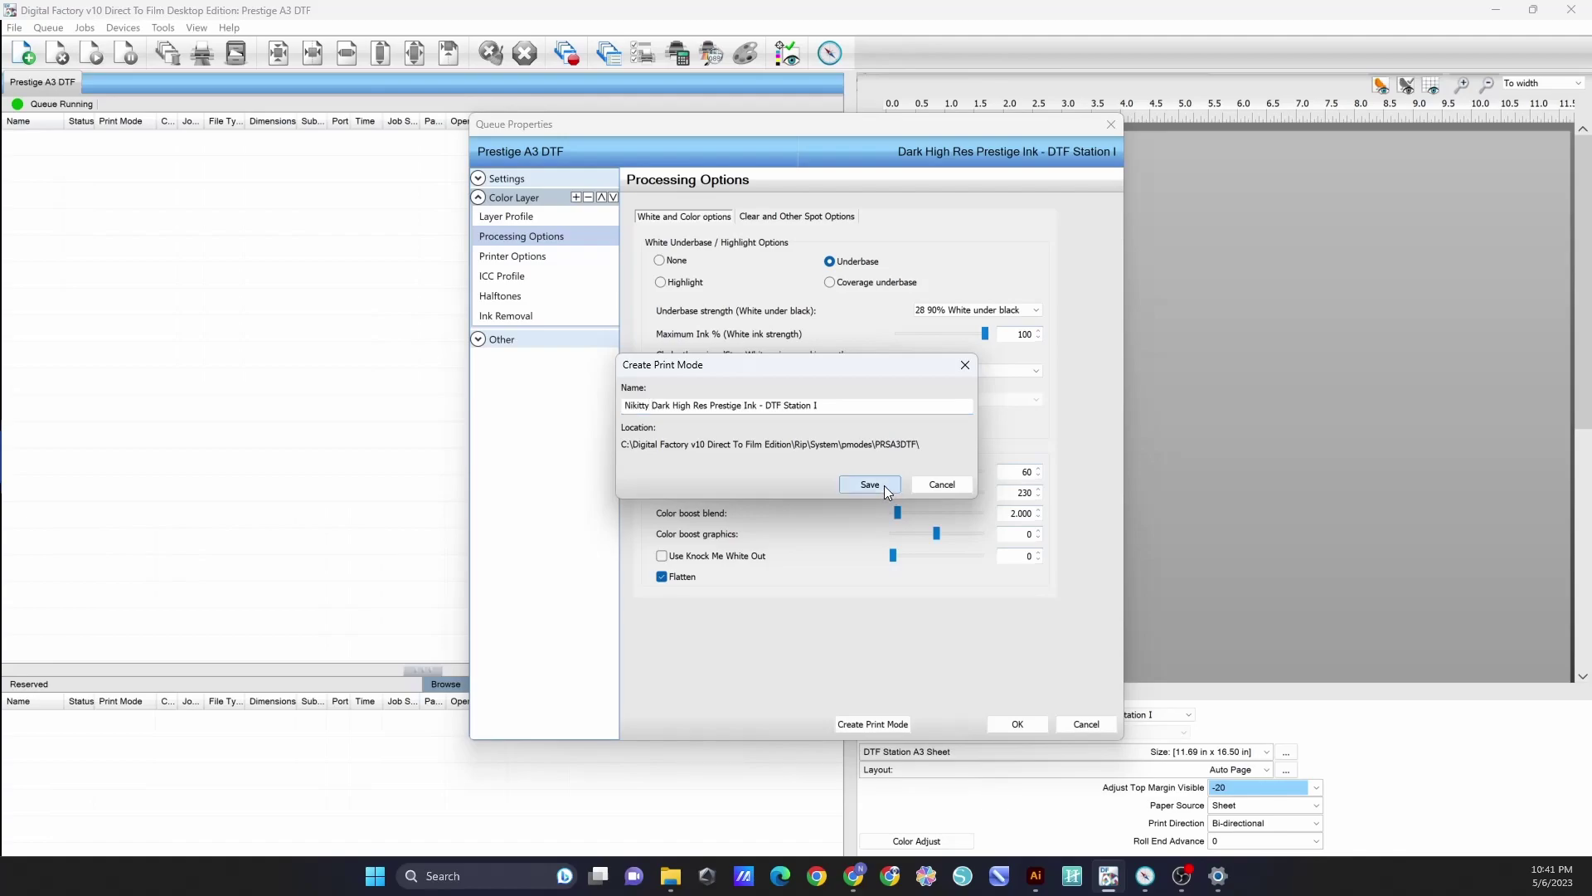
{"action": "left_click", "coordinate": [1021, 724]}
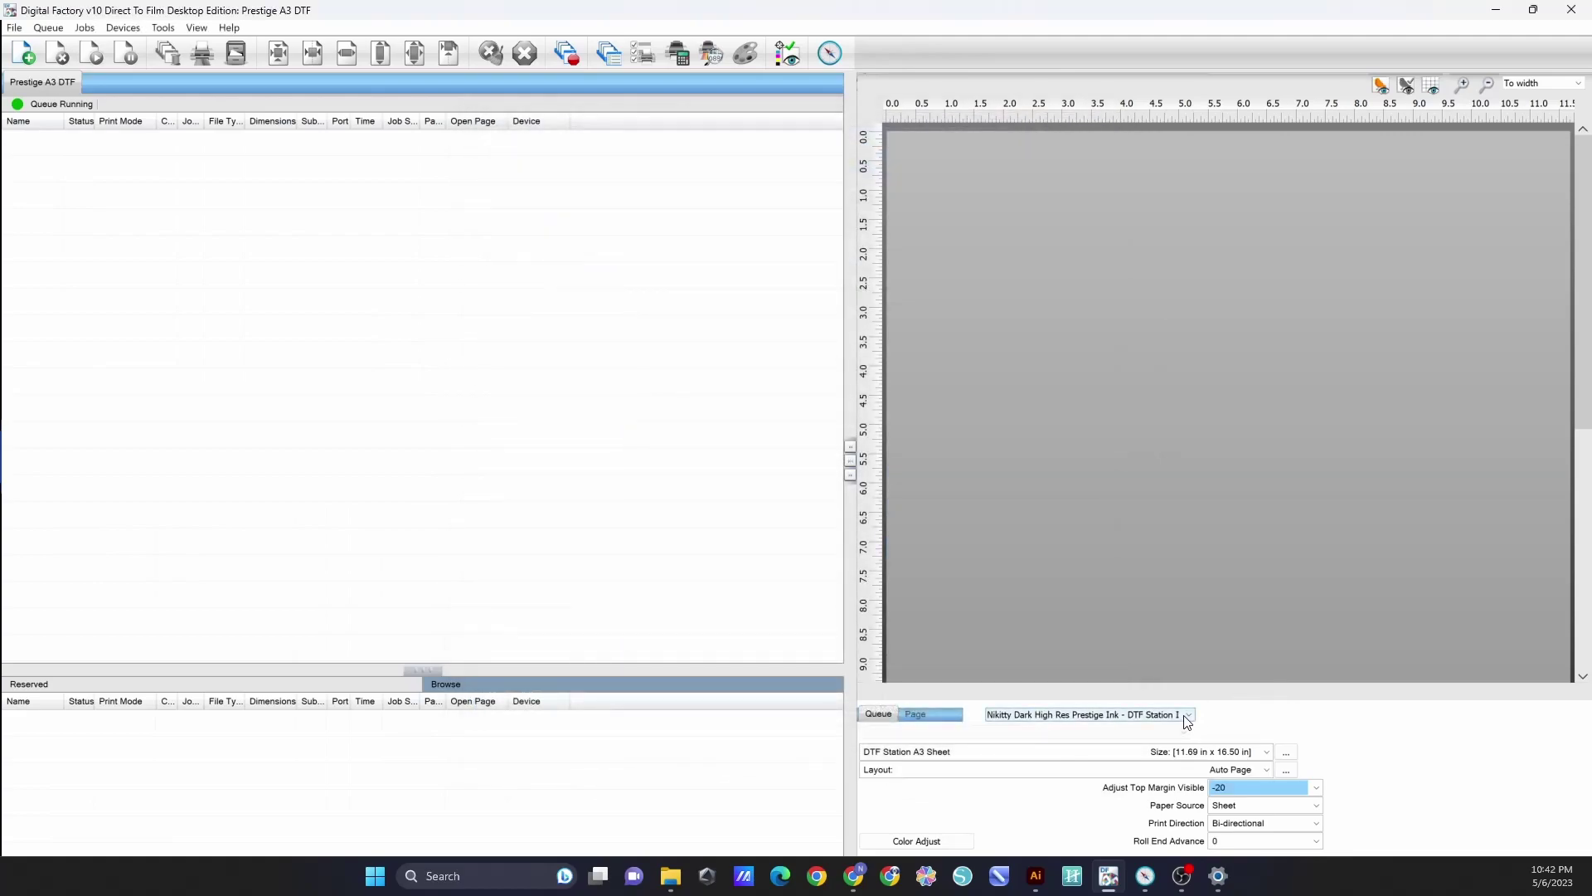
{"action": "left_click", "coordinate": [1189, 717]}
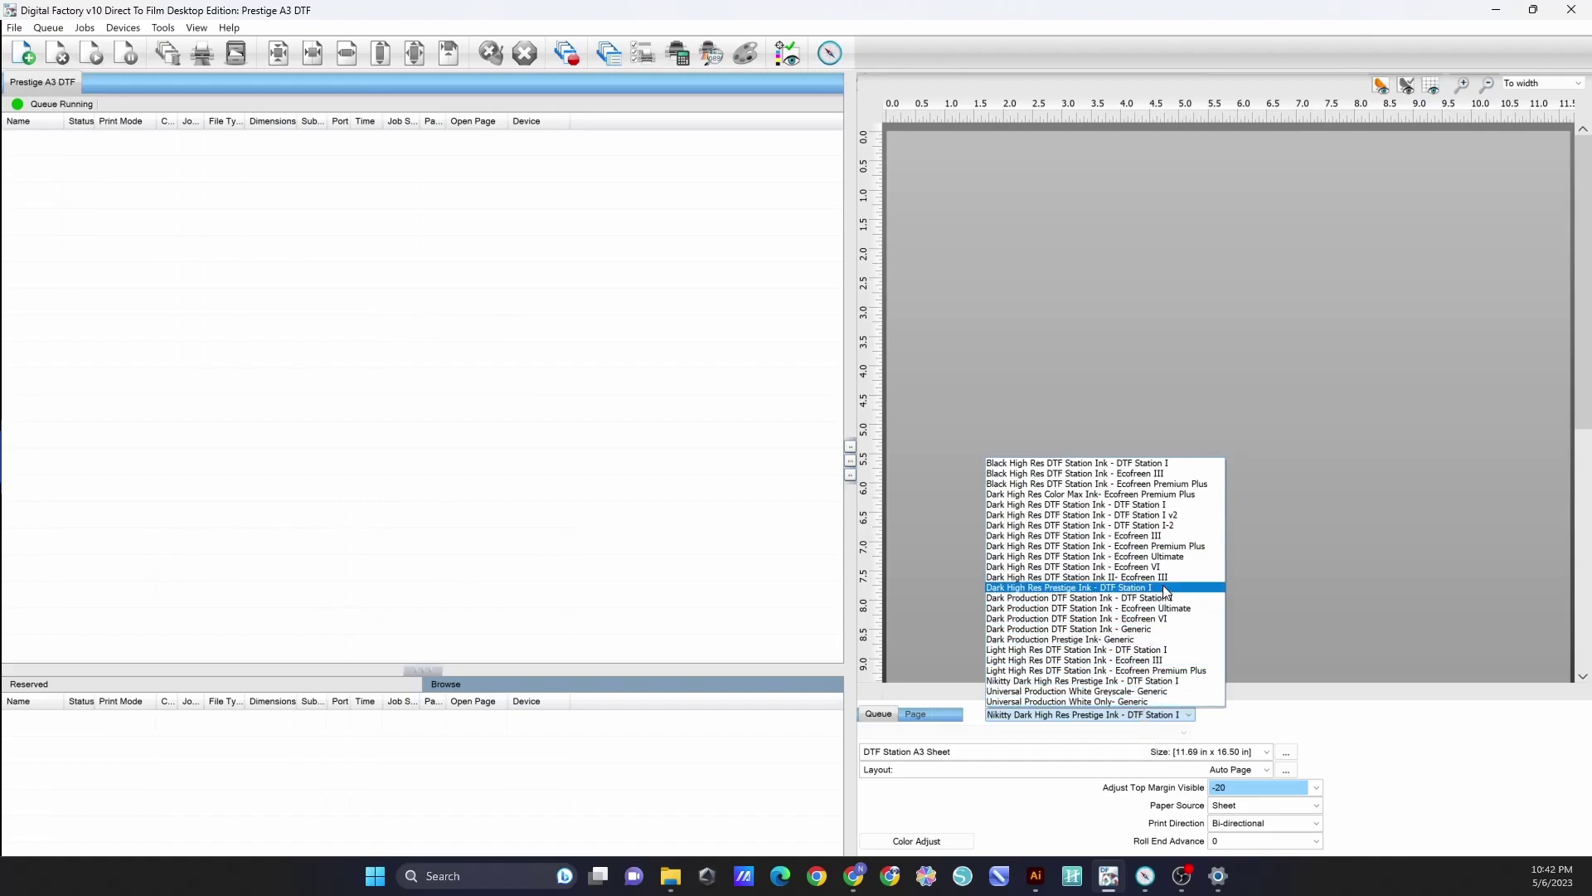
{"action": "left_click", "coordinate": [211, 308]}
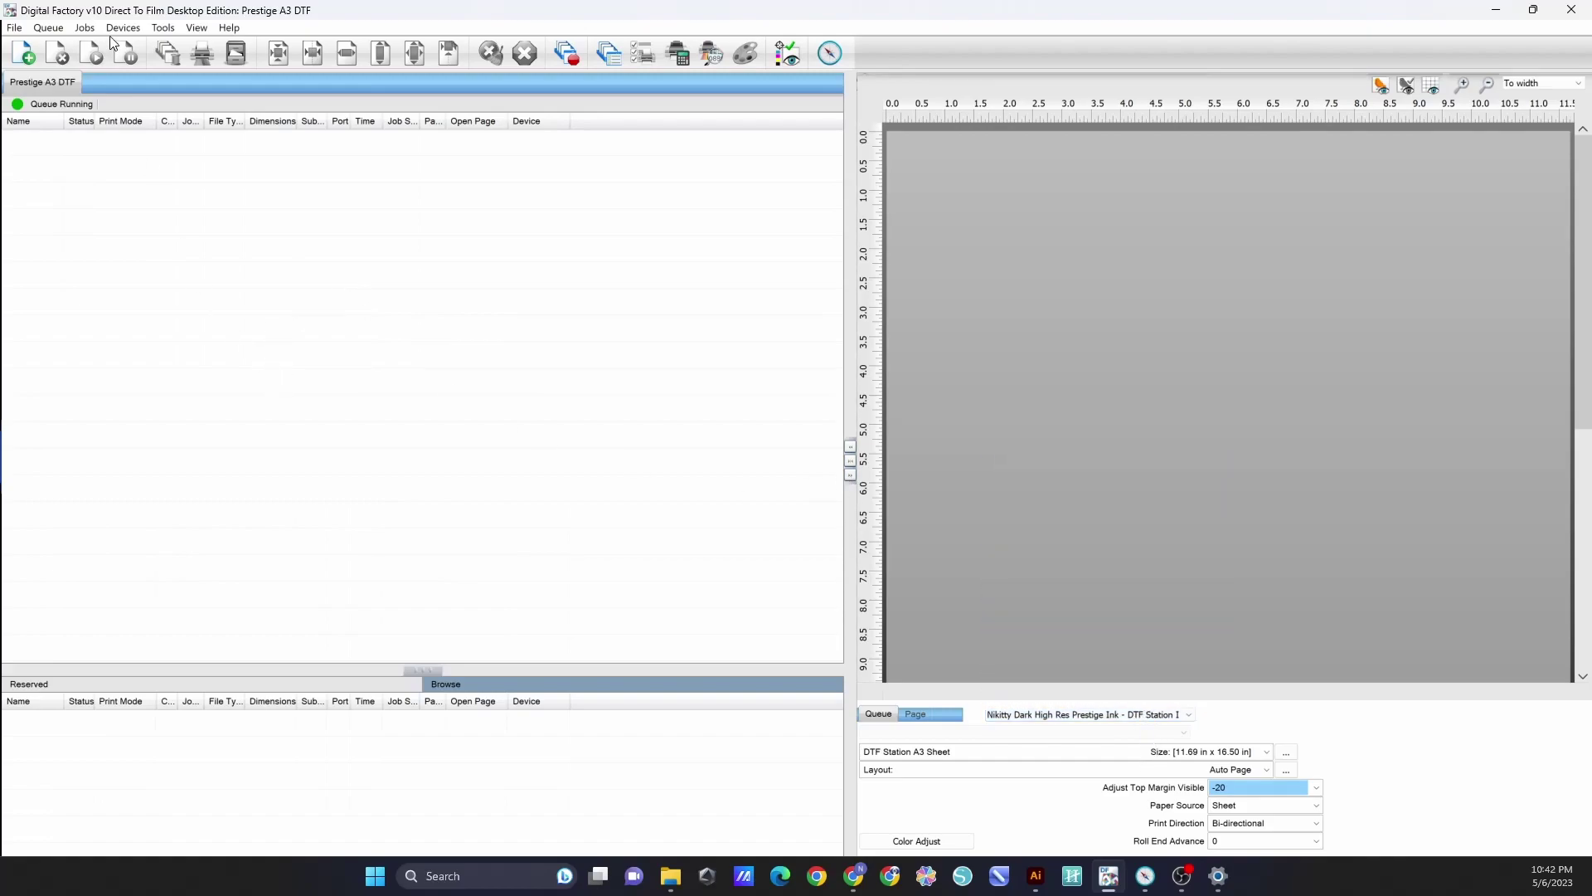
{"action": "left_click", "coordinate": [48, 27]}
{"action": "left_click", "coordinate": [78, 283]}
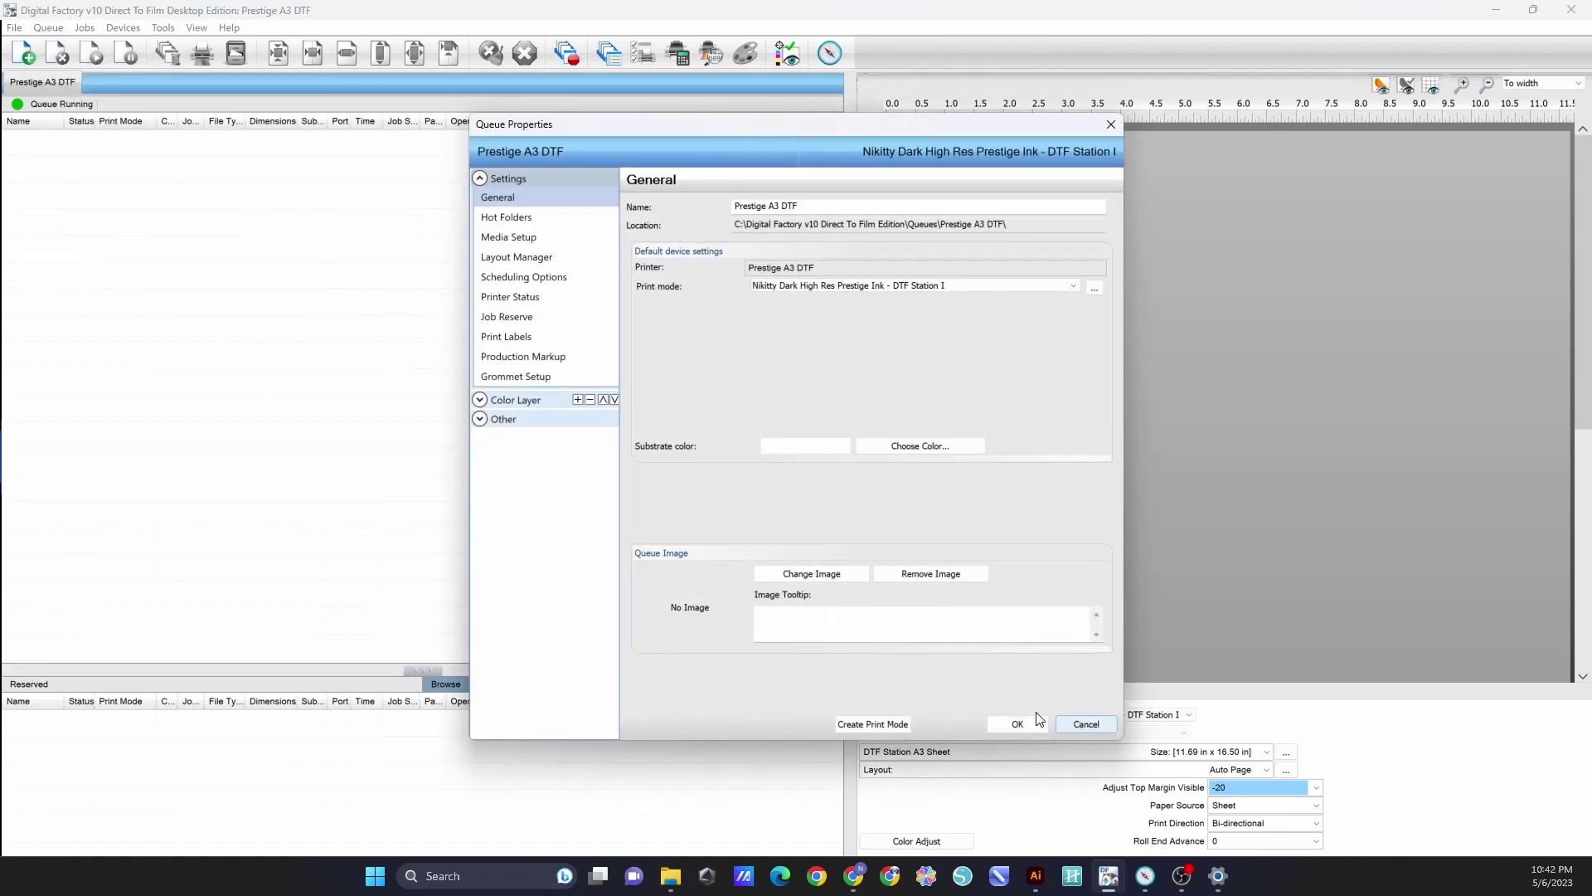
{"action": "left_click", "coordinate": [521, 220]}
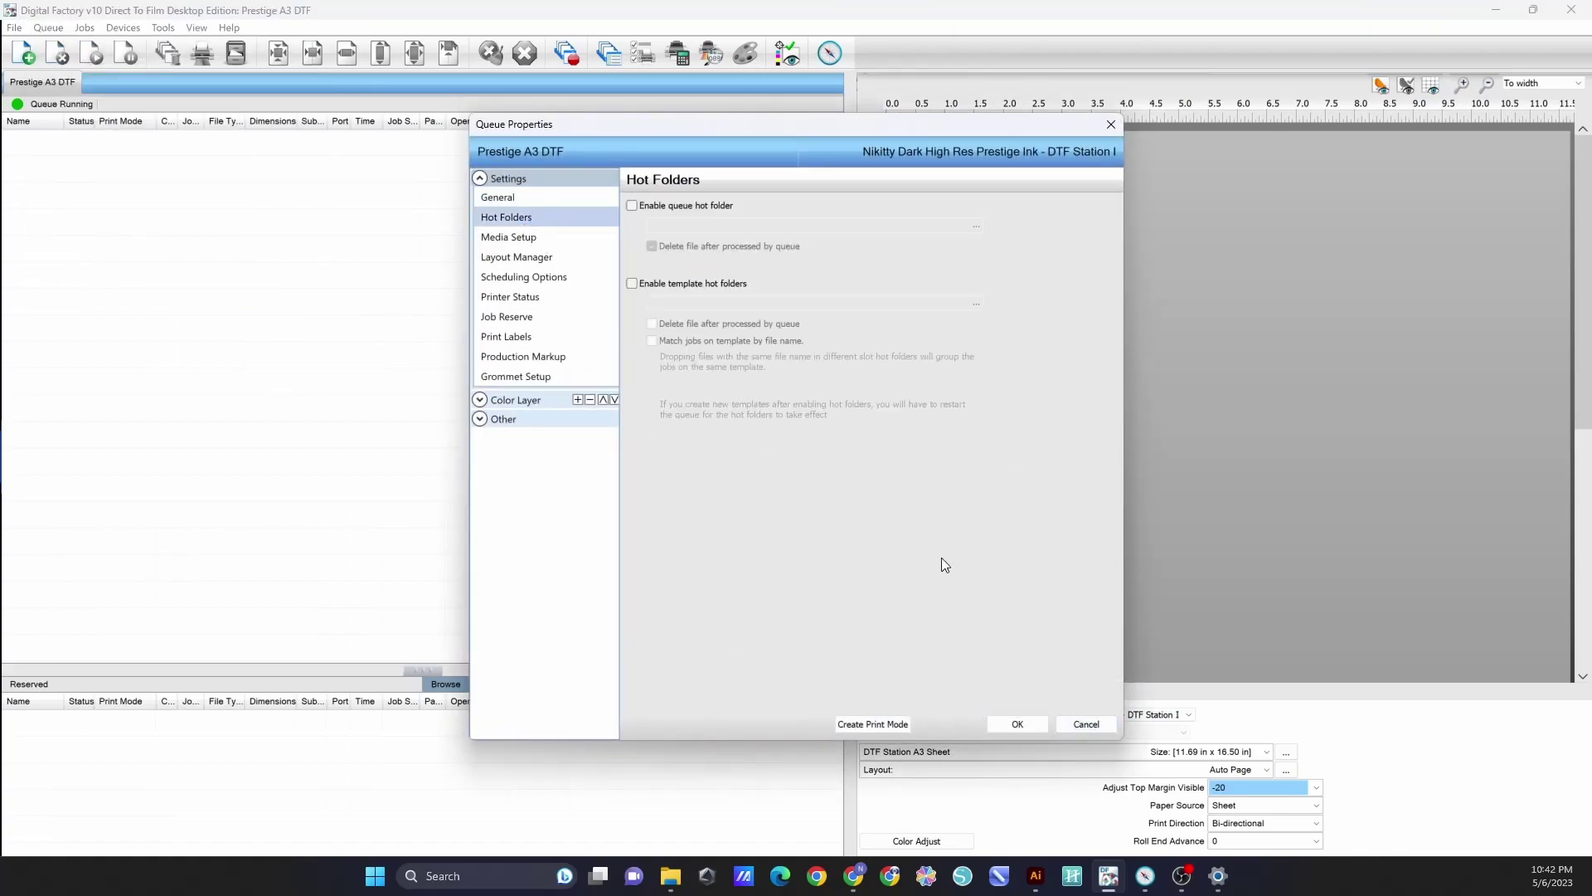
{"action": "left_click", "coordinate": [503, 335]}
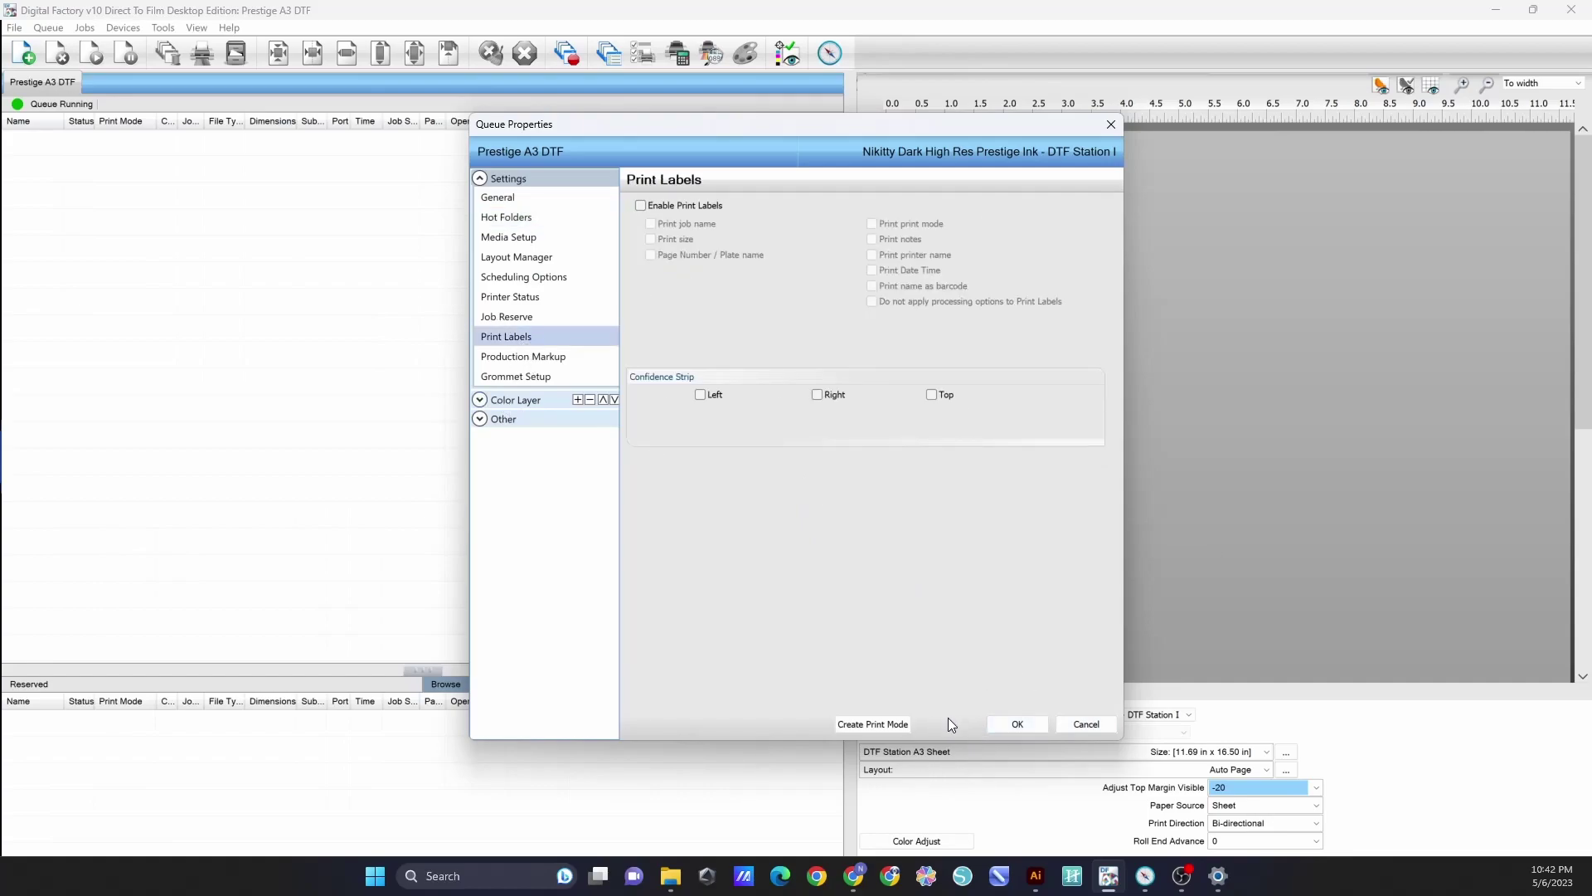
{"action": "left_click", "coordinate": [488, 400]}
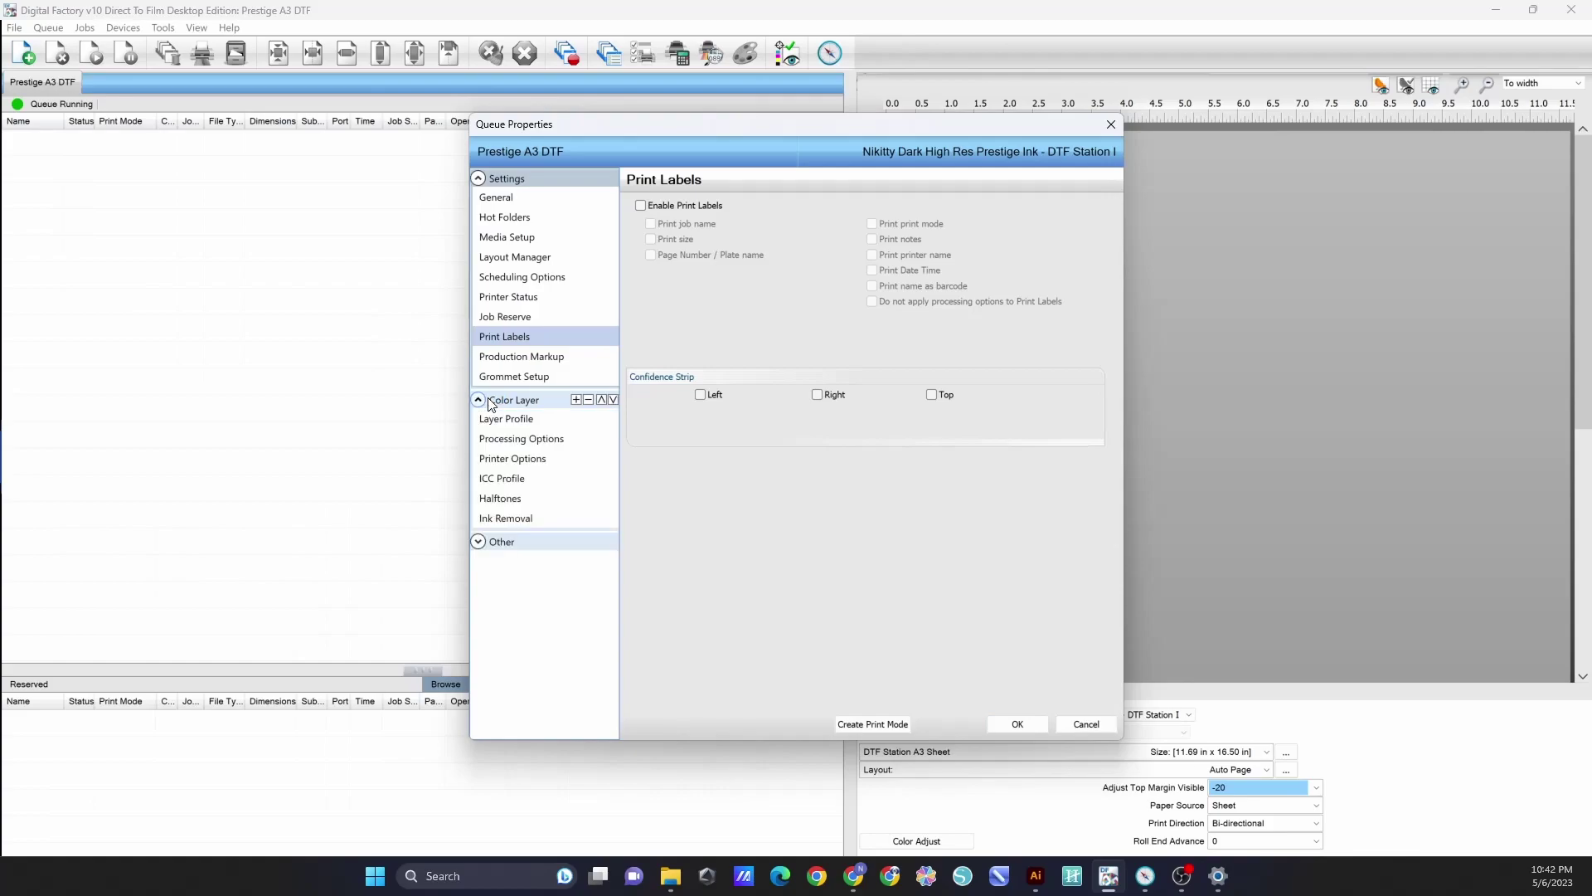
{"action": "left_click", "coordinate": [518, 456]}
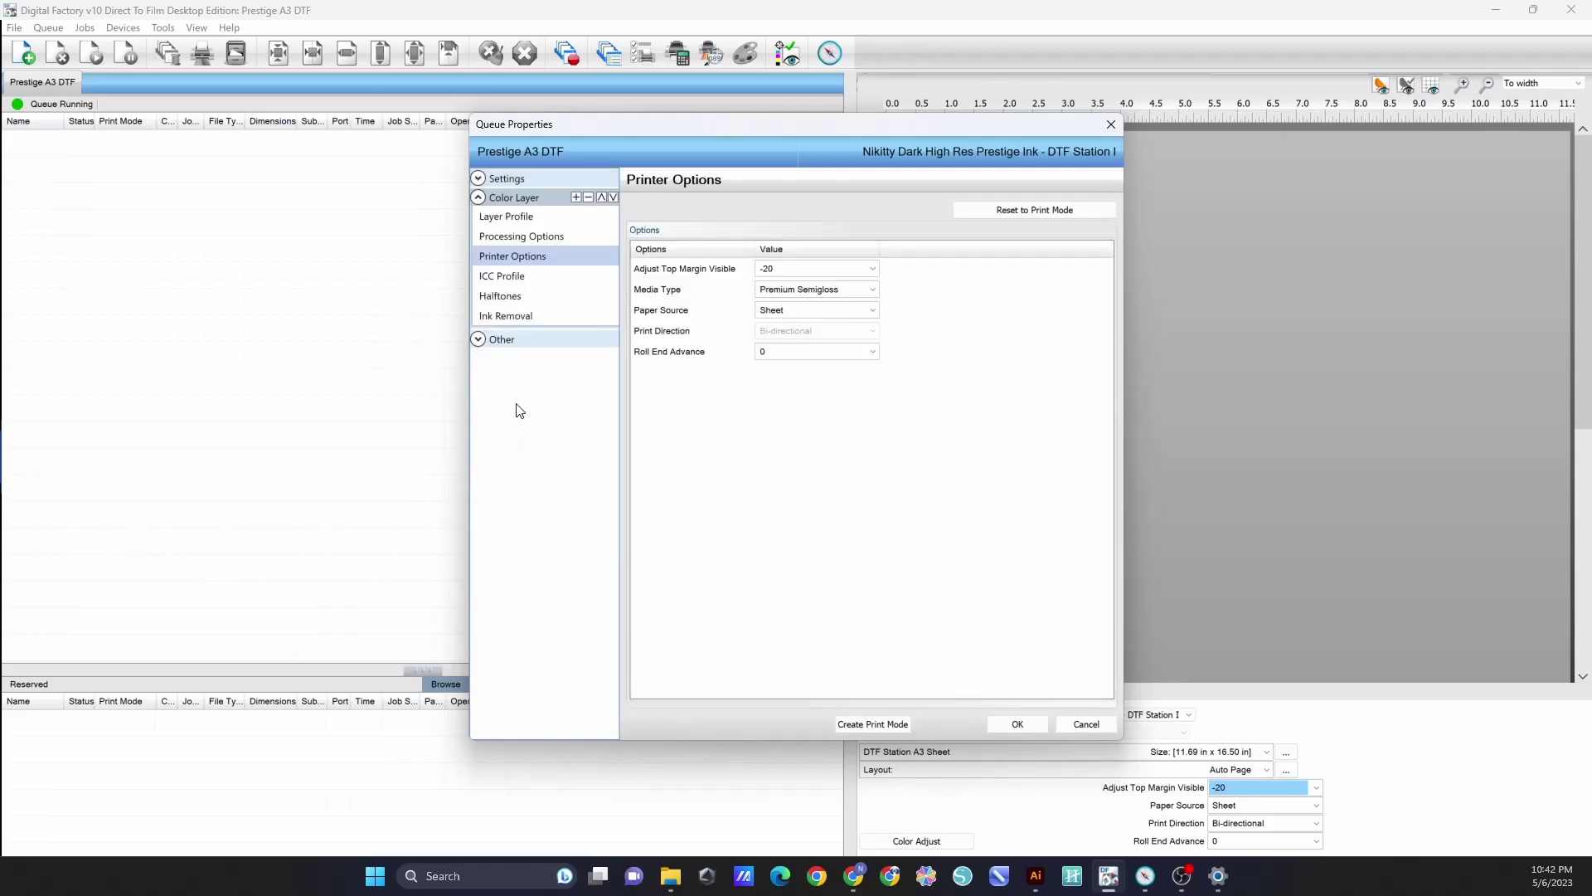
{"action": "left_click", "coordinate": [510, 237]}
{"action": "left_click", "coordinate": [1086, 724]}
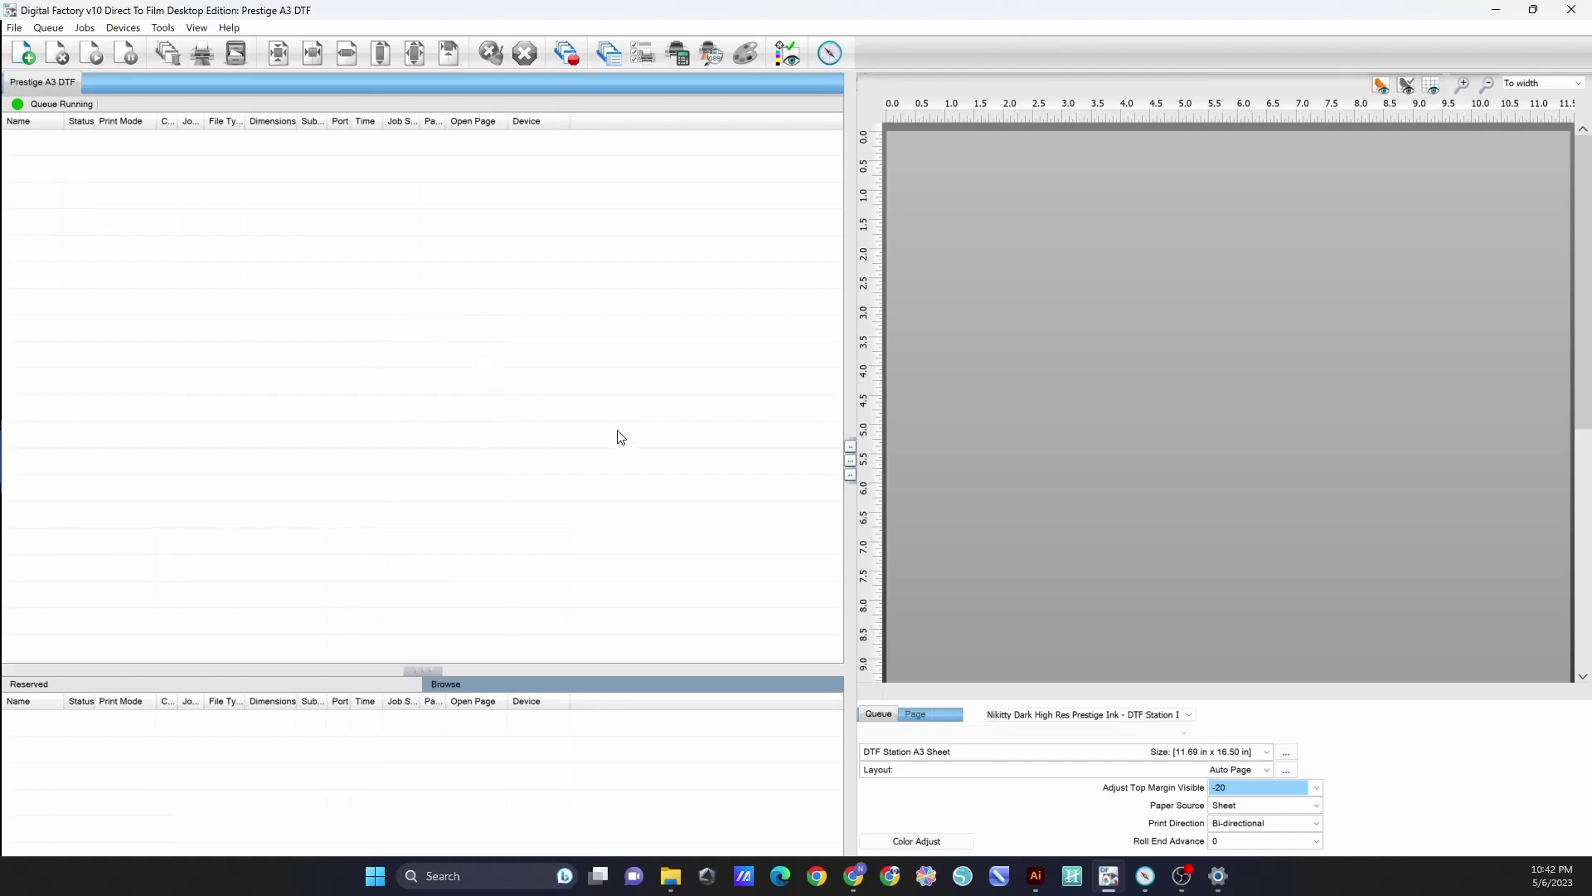
Open Manage Queues, then start and cancel the Create Queue Wizard, leaving Prestige A3 DTF listed.
{"action": "left_click", "coordinate": [50, 27]}
{"action": "left_click", "coordinate": [66, 47]}
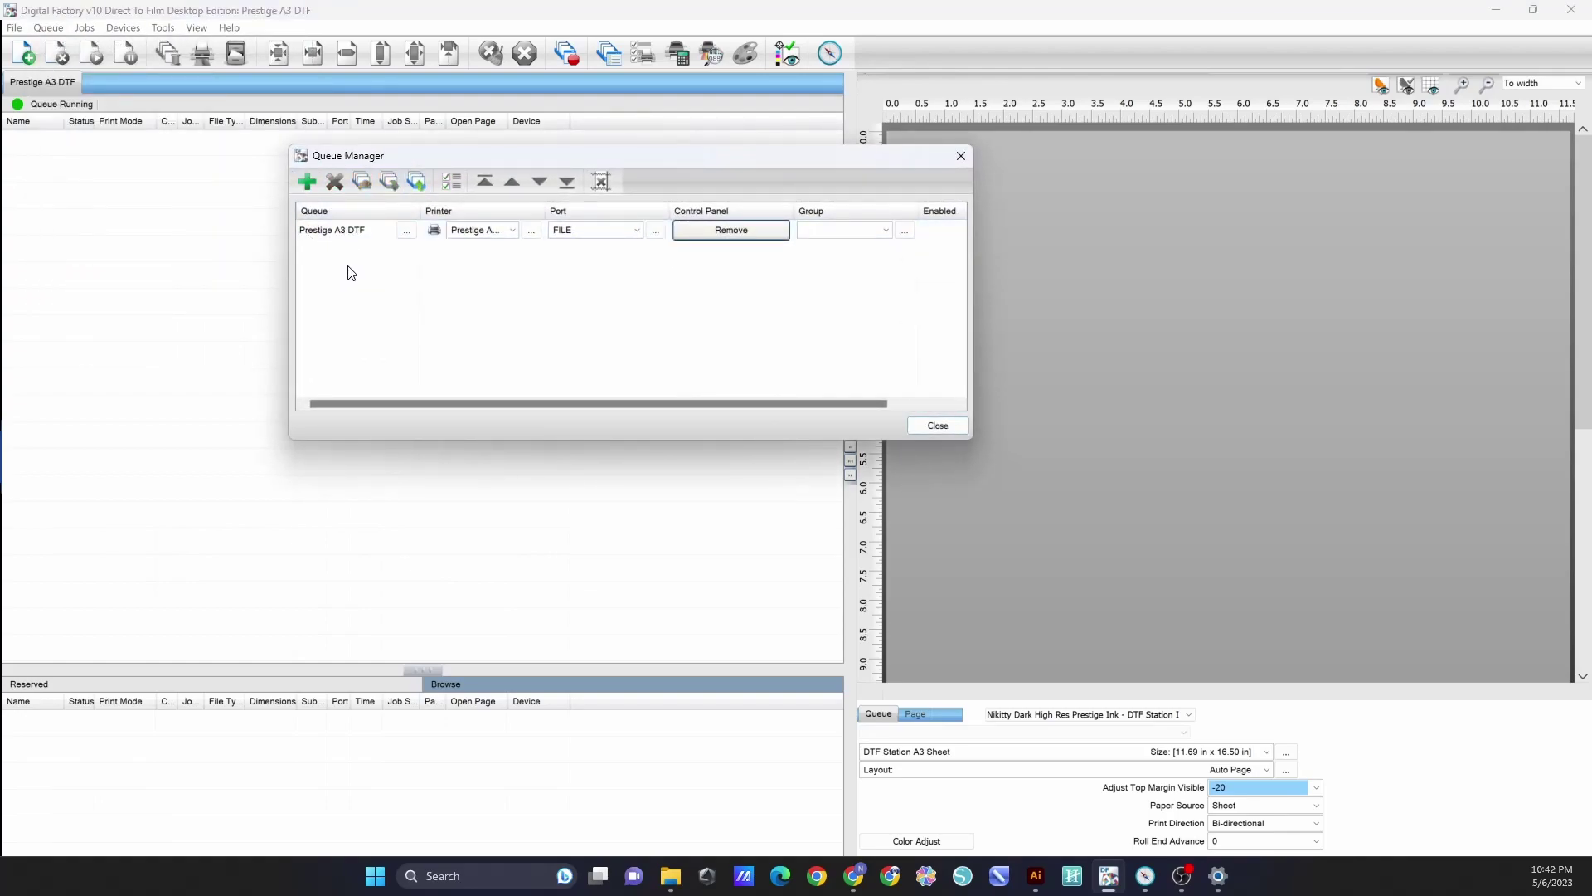
{"action": "left_click", "coordinate": [308, 182]}
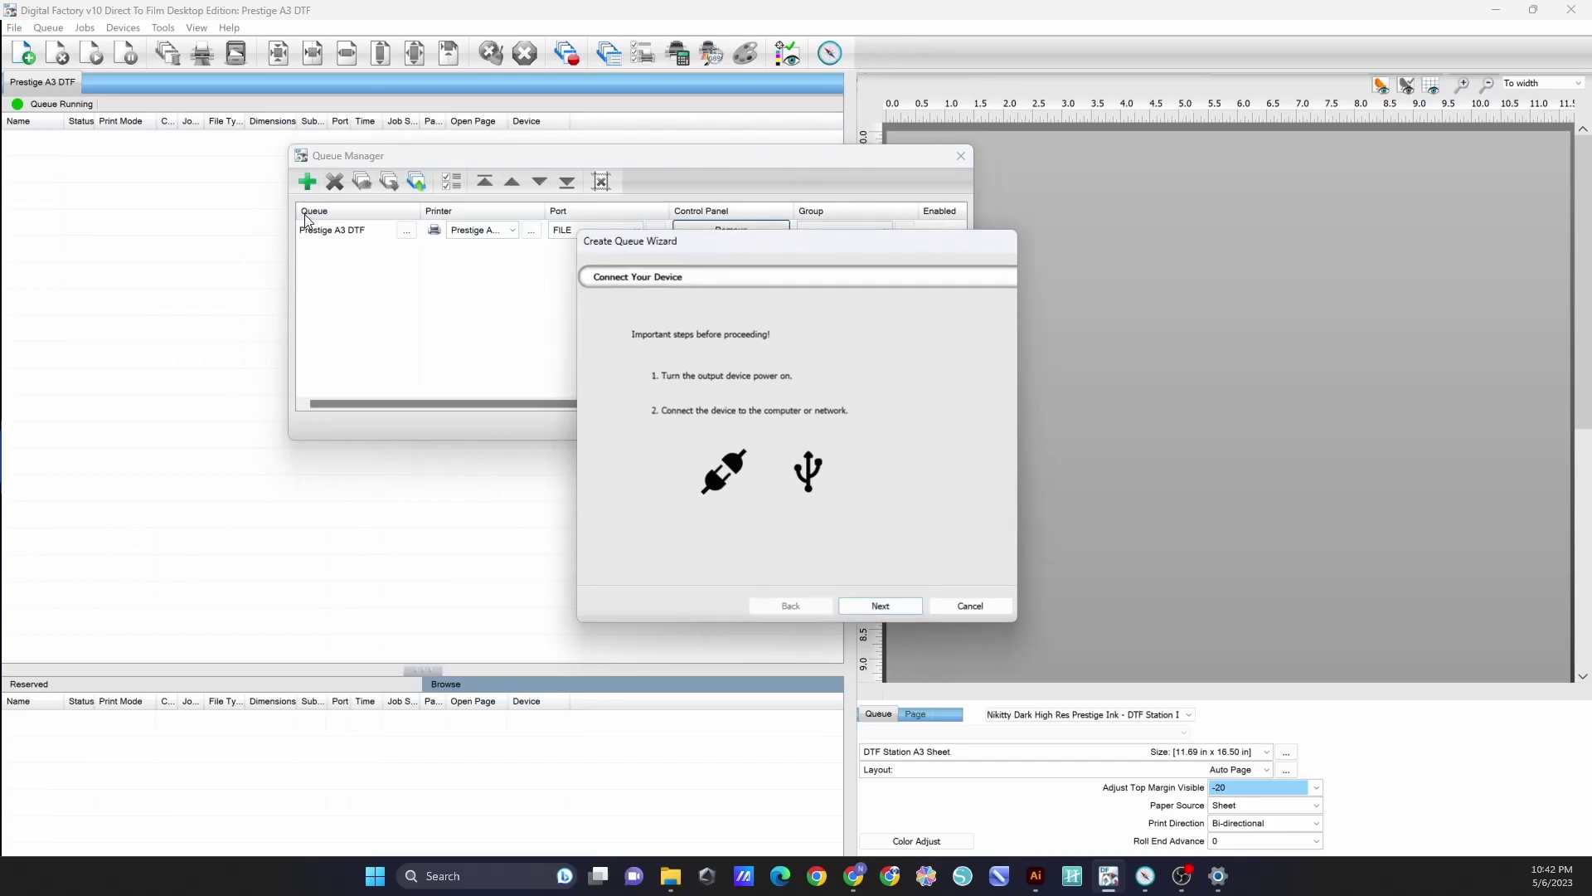
{"action": "left_click", "coordinate": [910, 608]}
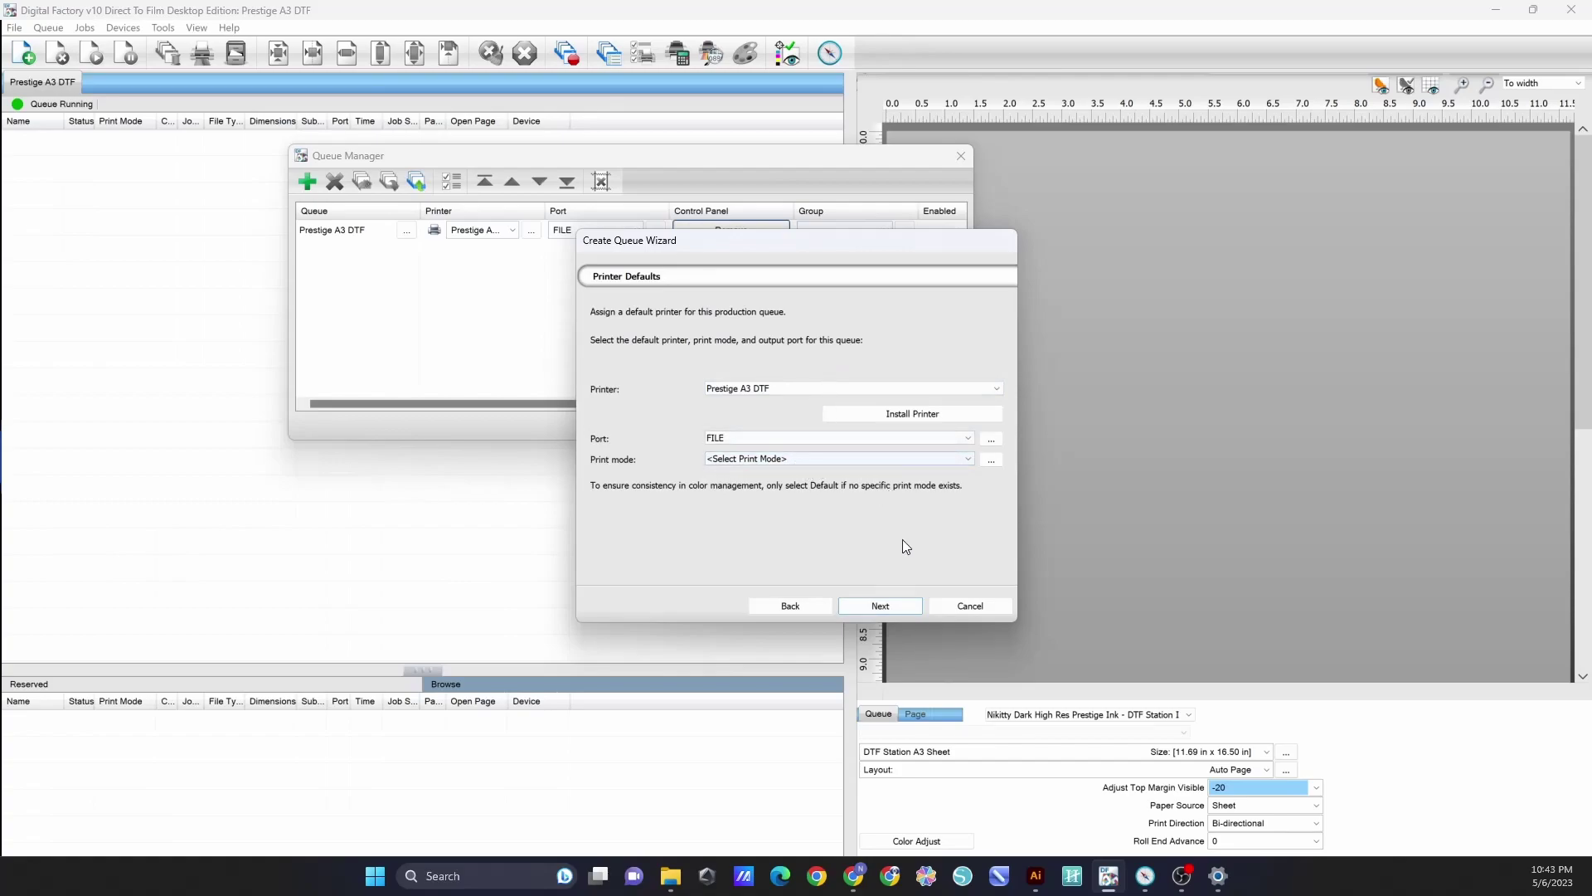
{"action": "left_click", "coordinate": [969, 605]}
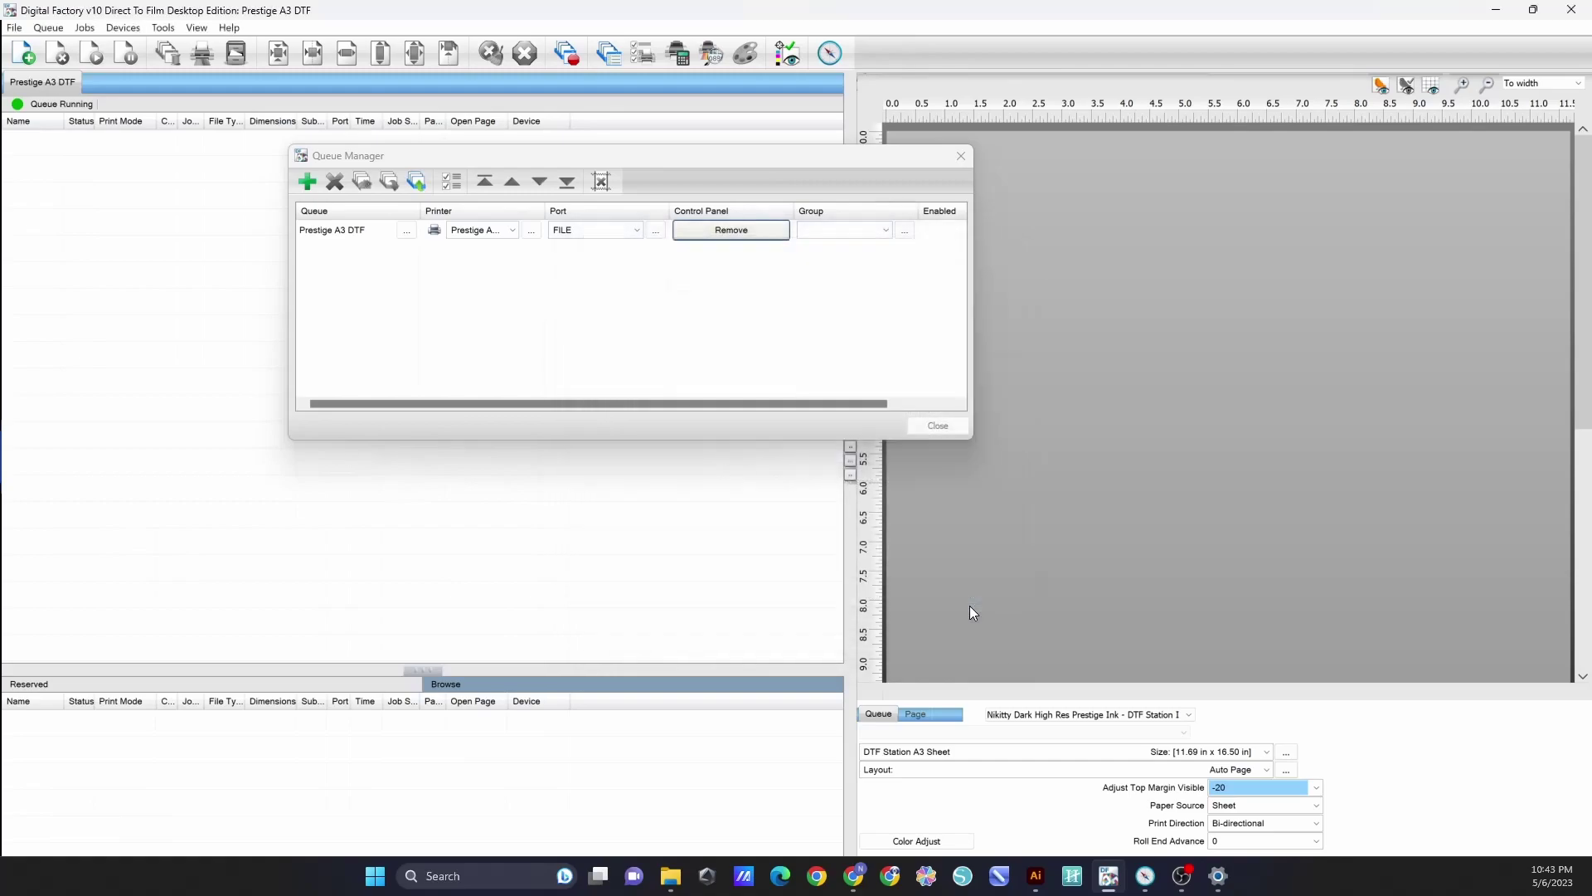